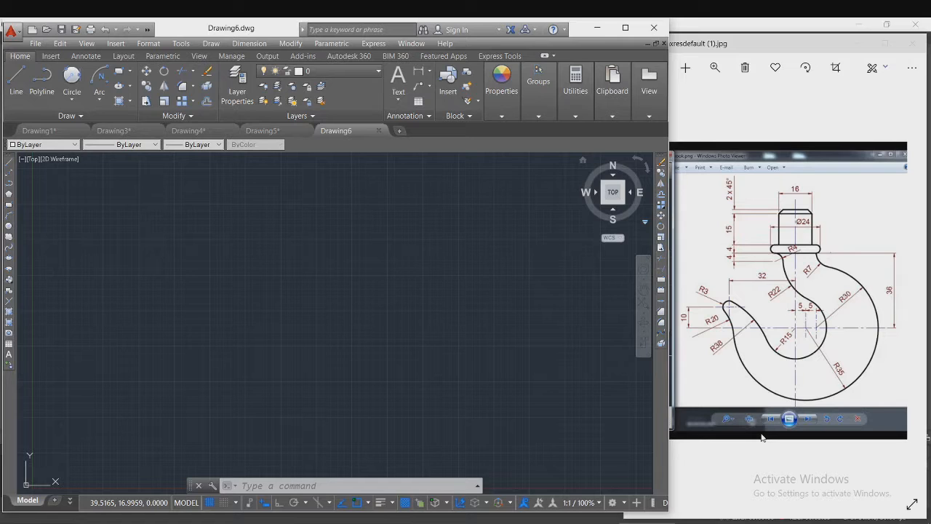
- Set the drawing's insertion scale units to Millimeters
{"action": "left_click", "coordinate": [358, 275]}
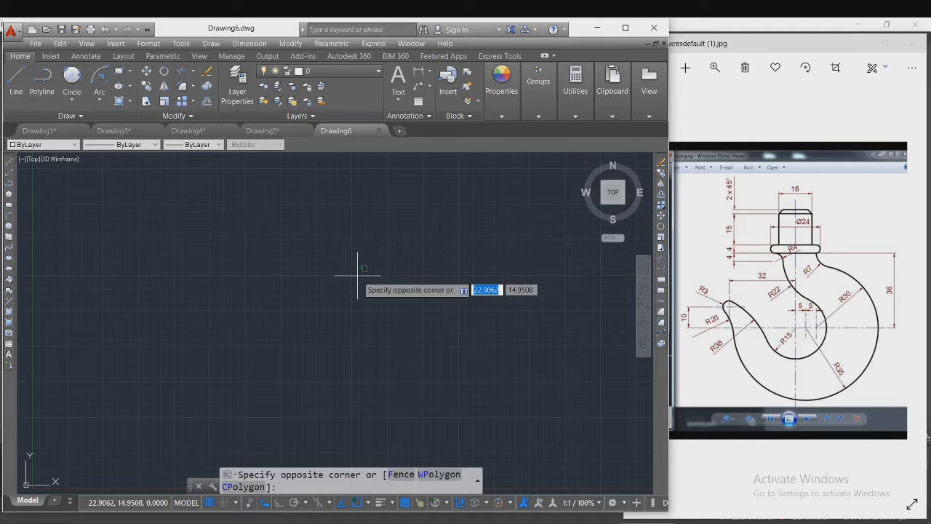
{"action": "key", "text": "Escape"}
{"action": "type", "text": "UN"}
{"action": "key", "text": "Return"}
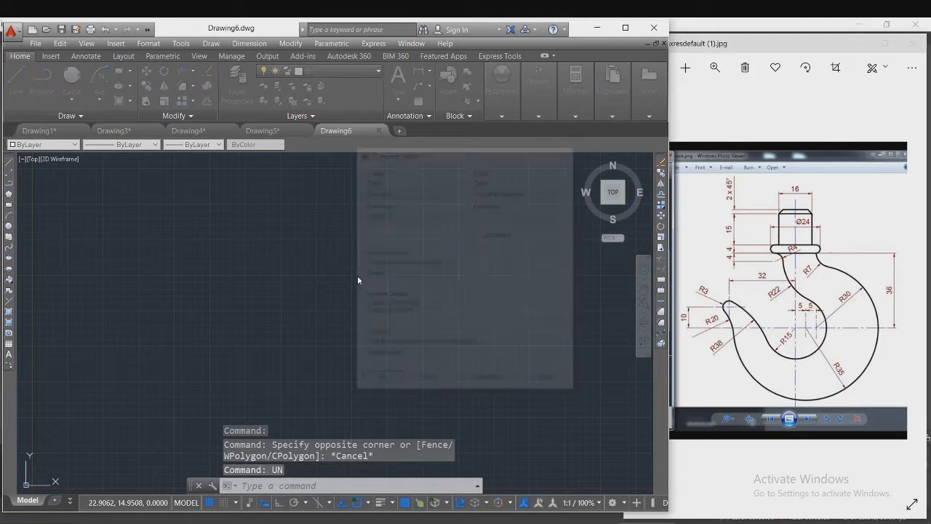
{"action": "left_click", "coordinate": [412, 274]}
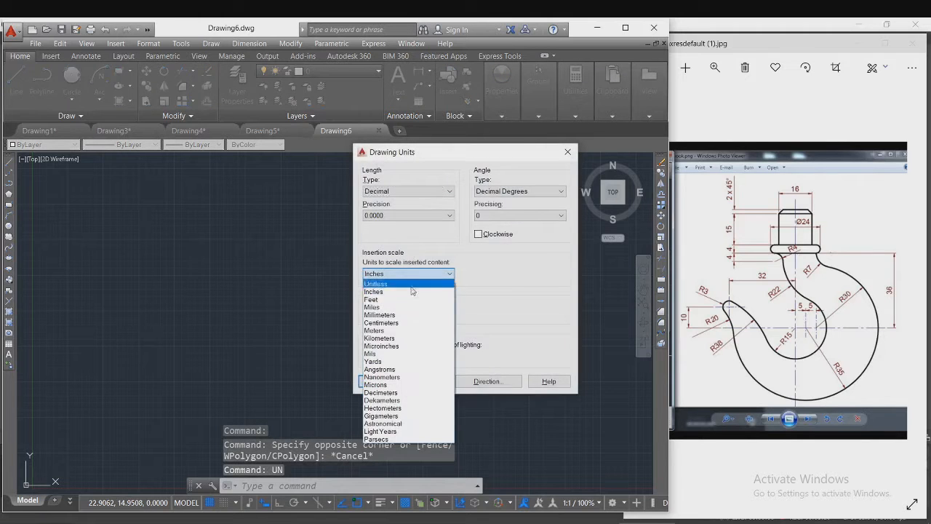
{"action": "left_click", "coordinate": [406, 315]}
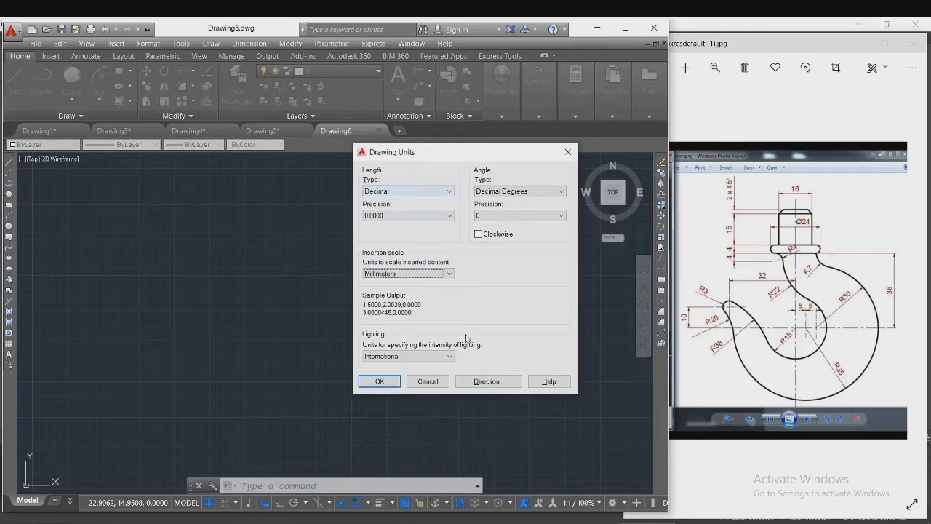
{"action": "left_click", "coordinate": [380, 382]}
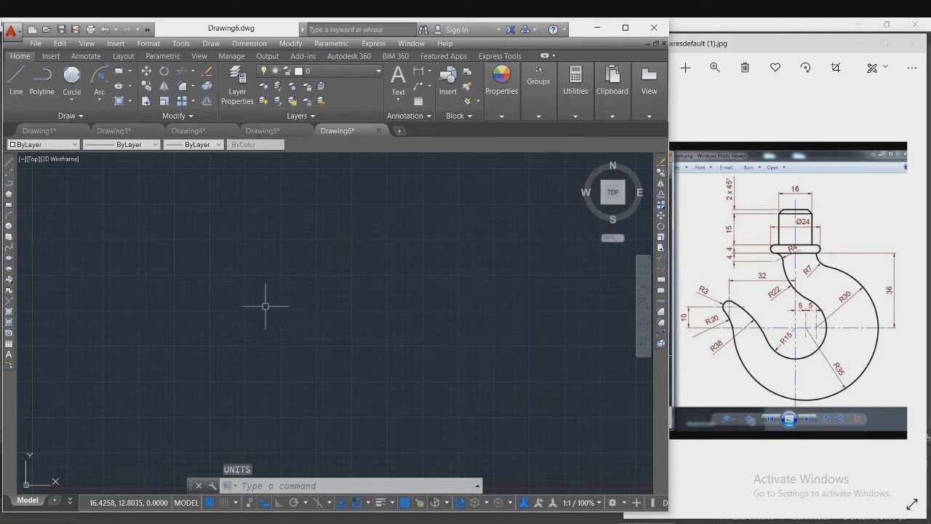
- Set the model space limits from 0,0 to 200,200 and zoom to All
{"action": "type", "text": "l"}
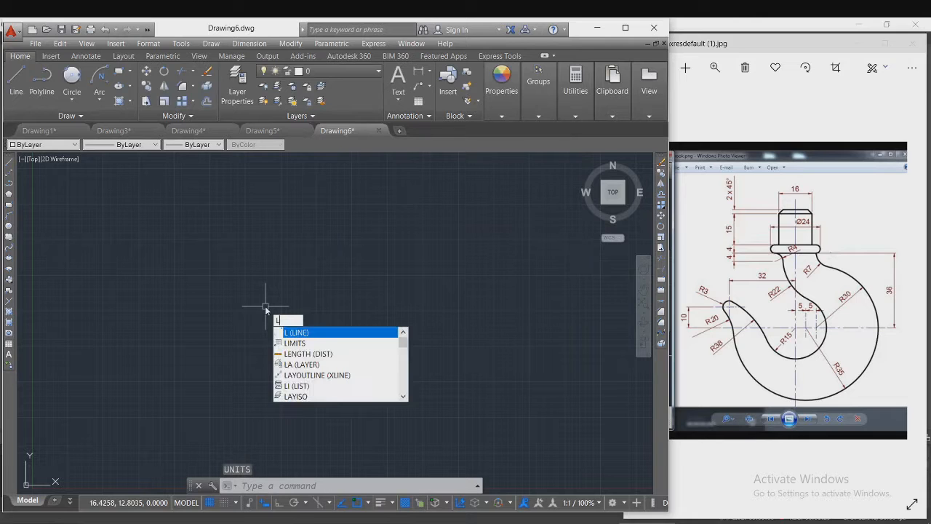
{"action": "type", "text": "im"}
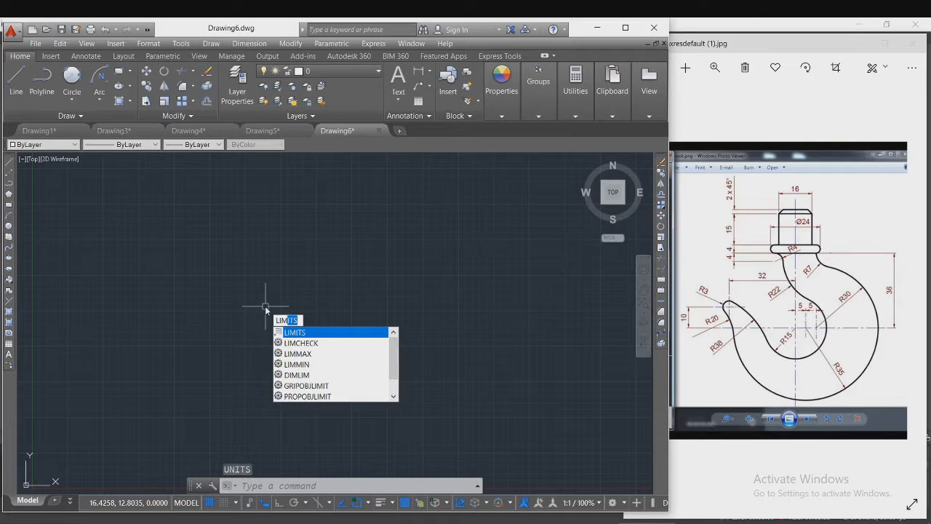
{"action": "key", "text": "Return"}
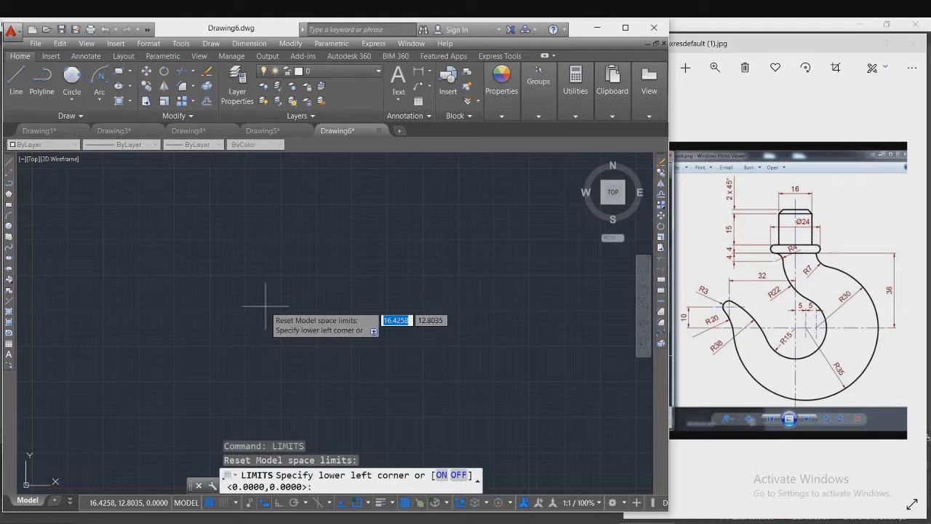
{"action": "key", "text": "Return"}
{"action": "type", "text": "200"}
{"action": "key", "text": "Tab"}
{"action": "type", "text": "200"}
{"action": "key", "text": "Return"}
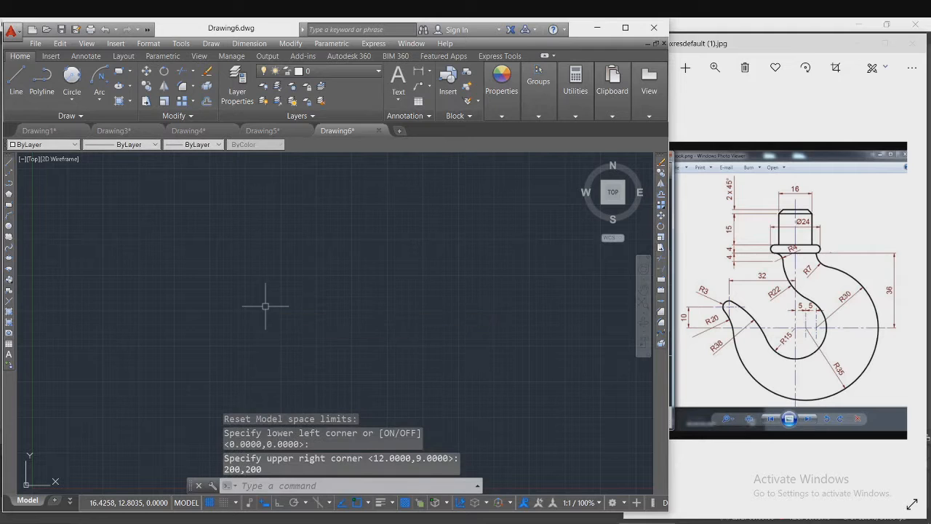
{"action": "type", "text": "z"}
{"action": "key", "text": "Return"}
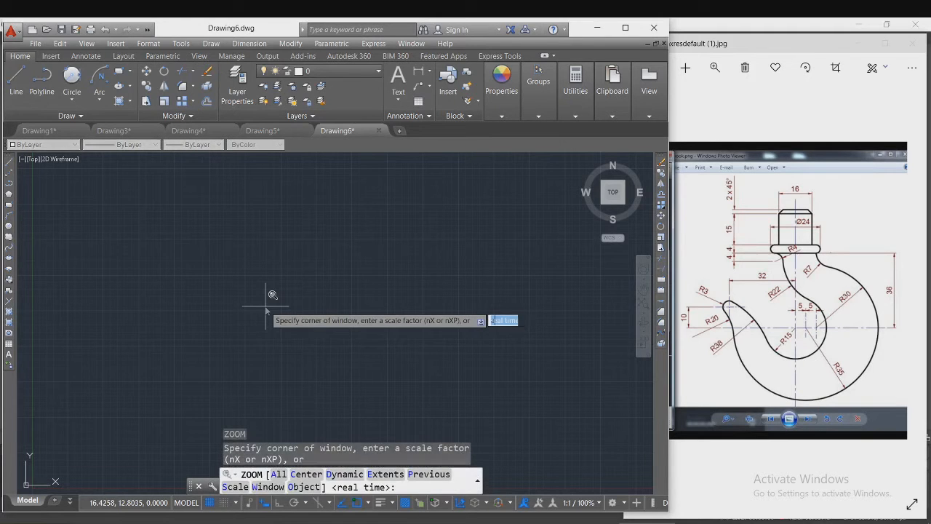
{"action": "type", "text": "a"}
{"action": "key", "text": "Return"}
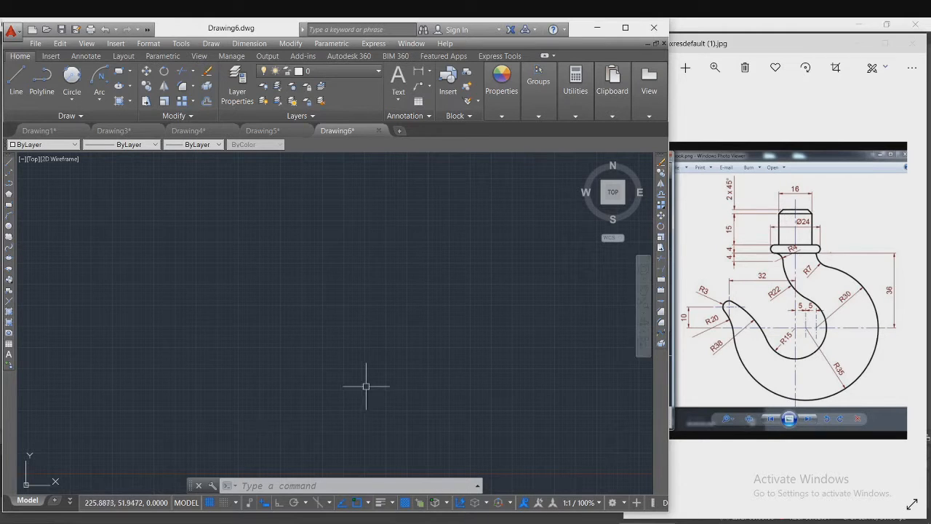
- Draw a horizontal line 16 mm long toward the left with Ortho mode on, as the shank's width
{"action": "type", "text": "l"}
{"action": "key", "text": "Return"}
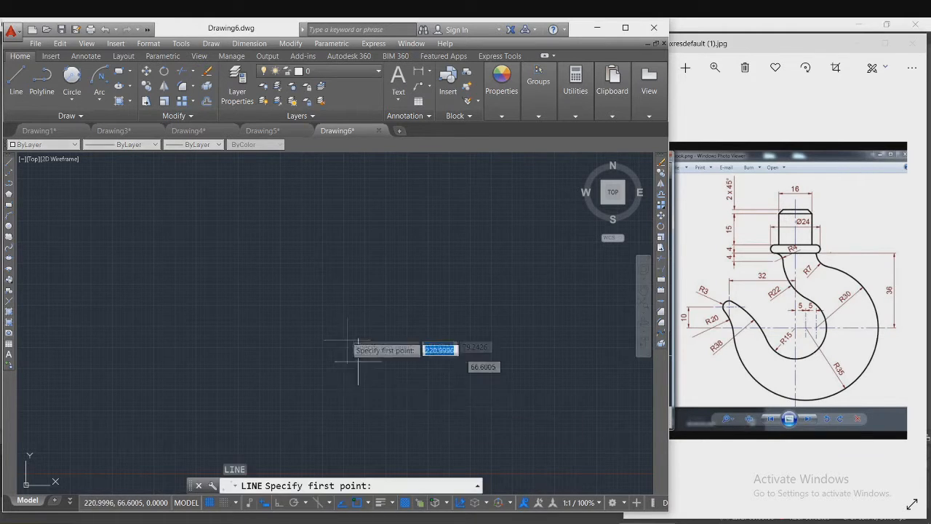
{"action": "left_click", "coordinate": [323, 262]}
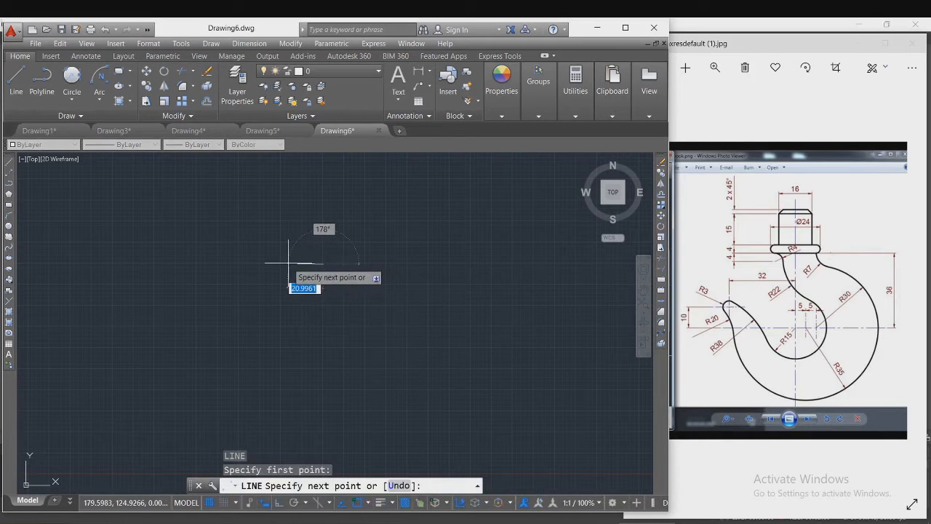
{"action": "left_click", "coordinate": [280, 503]}
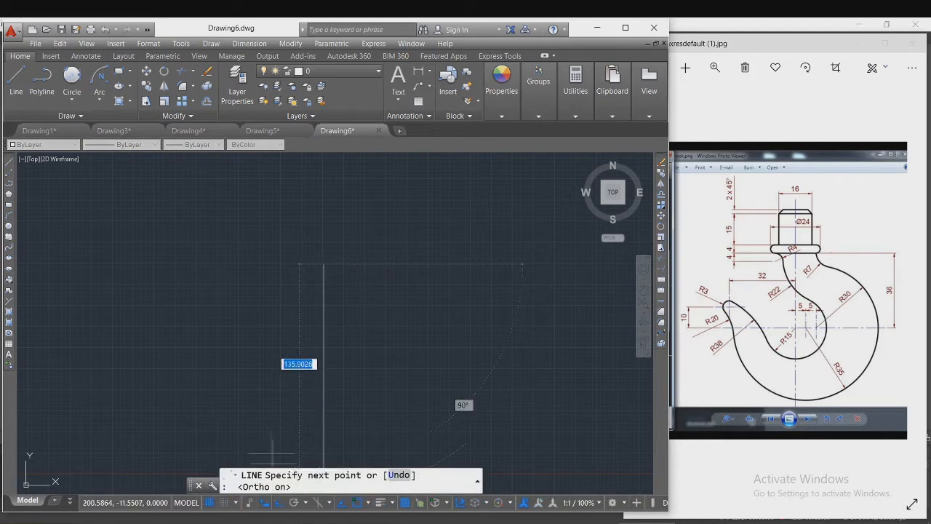
{"action": "left_click", "coordinate": [298, 503]}
{"action": "left_click", "coordinate": [280, 504]}
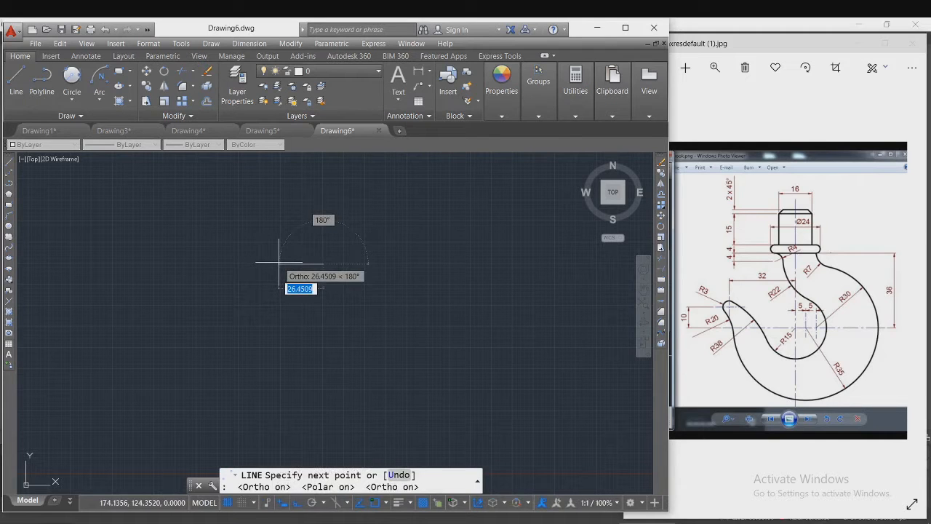
{"action": "type", "text": "16"}
{"action": "key", "text": "Return"}
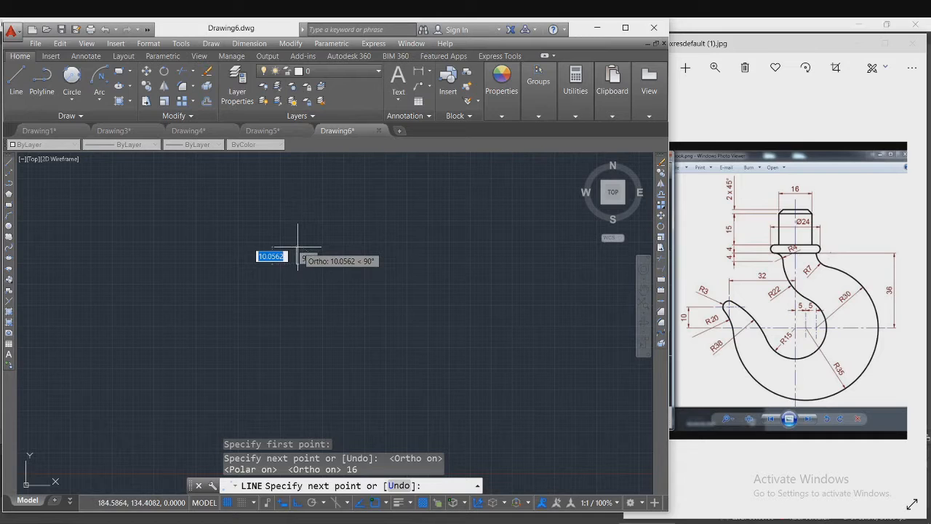
- Add a 2 mm line at 45° from the left end of the 16 mm line and end the line command
{"action": "type", "text": "2"}
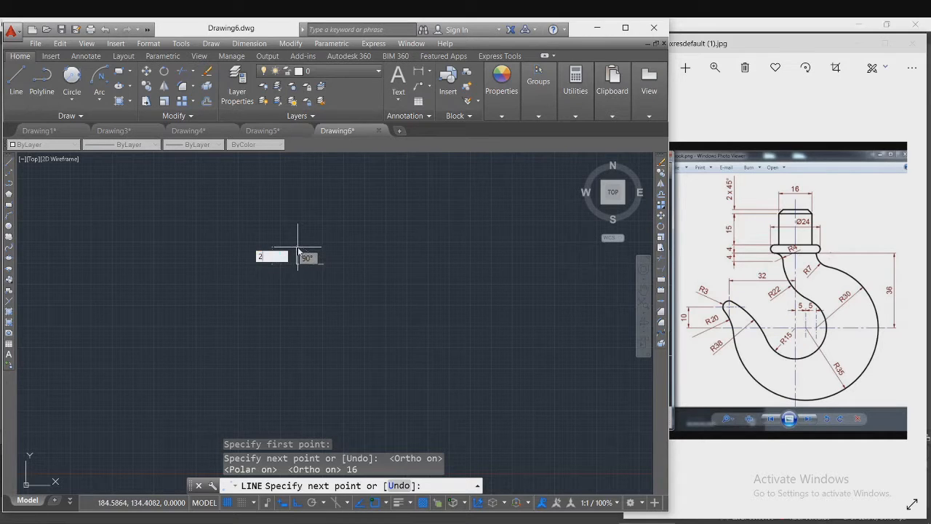
{"action": "key", "text": "Tab"}
{"action": "type", "text": "45"}
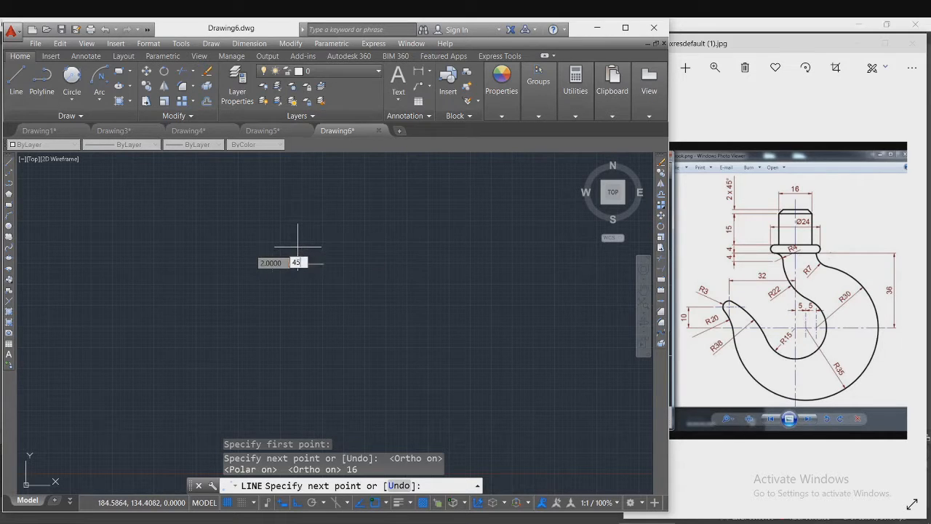
{"action": "key", "text": "Return"}
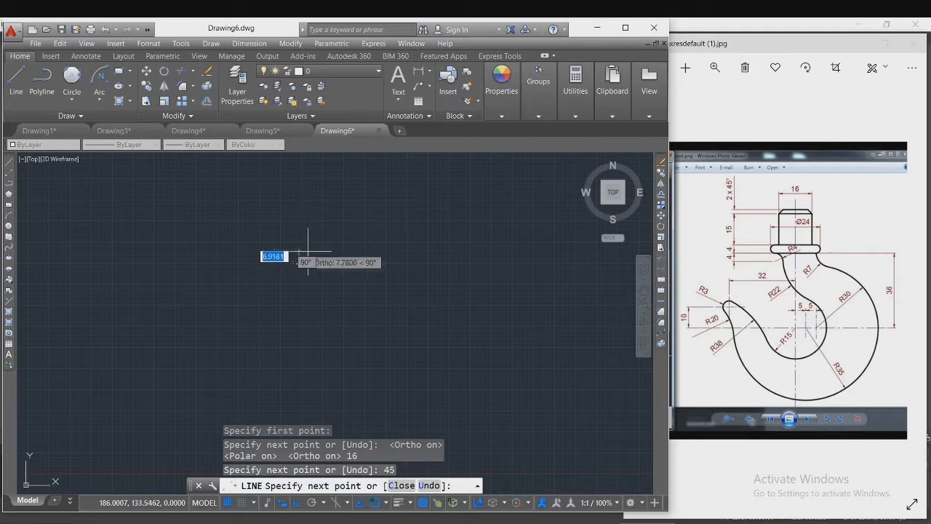
{"action": "scroll", "coordinate": [316, 271], "scroll_direction": "up", "scroll_amount": 3}
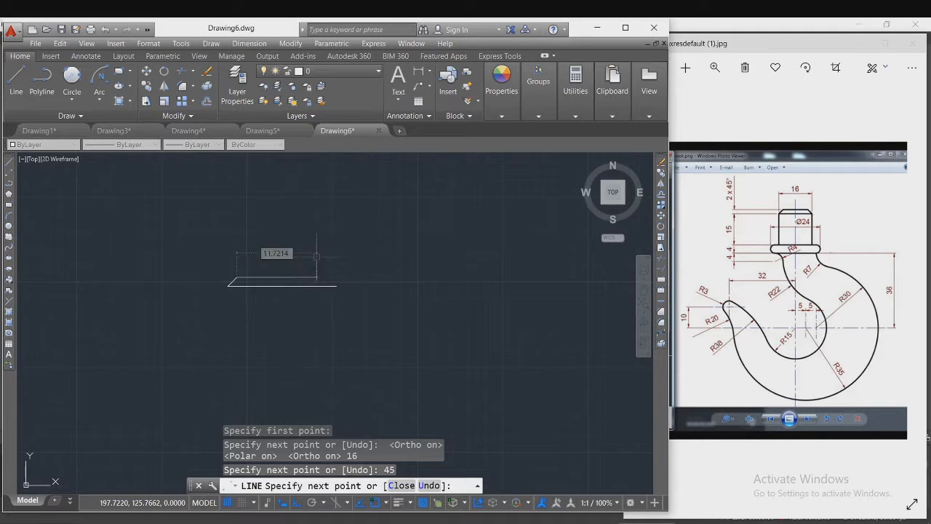
{"action": "key", "text": "Escape"}
- Draw a vertical centre line through the midpoint of the horizontal line, extending above and below it
{"action": "type", "text": "l"}
{"action": "key", "text": "Return"}
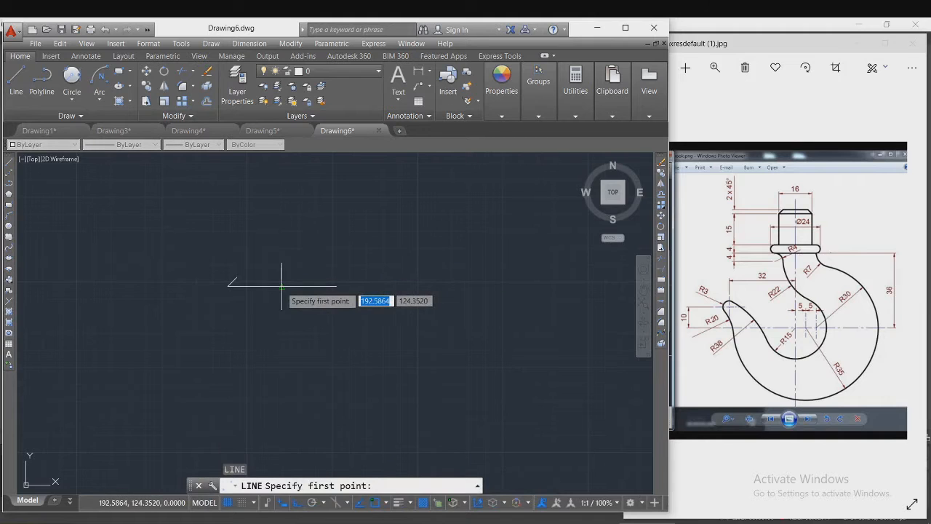
{"action": "left_click", "coordinate": [281, 210]}
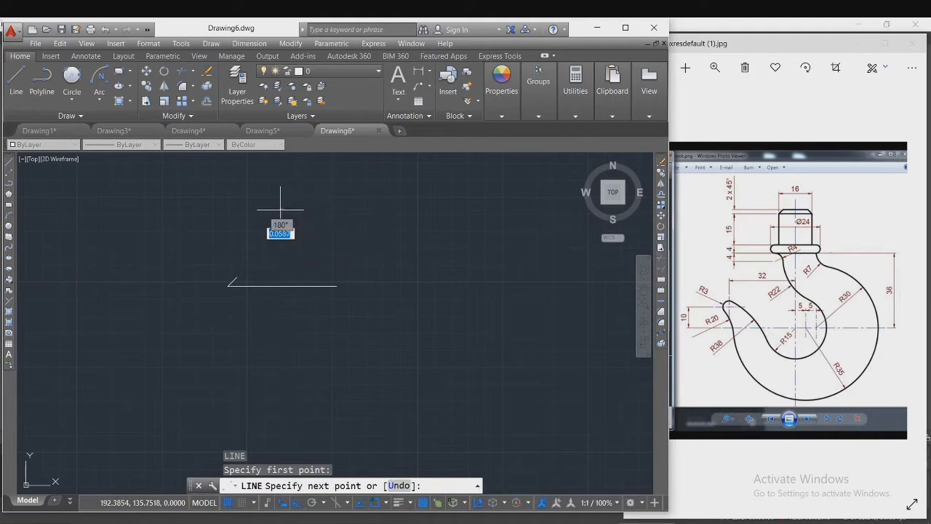
{"action": "left_click", "coordinate": [282, 406]}
{"action": "key", "text": "Escape"}
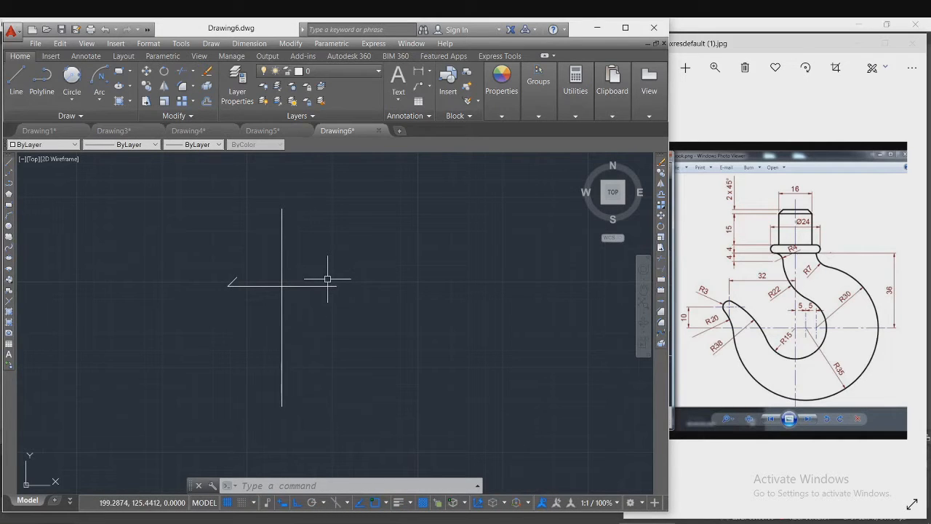
- Draw a 2 mm line at 135° from the horizontal line's right end and connect it to the left slanted line's upper end
{"action": "type", "text": "l"}
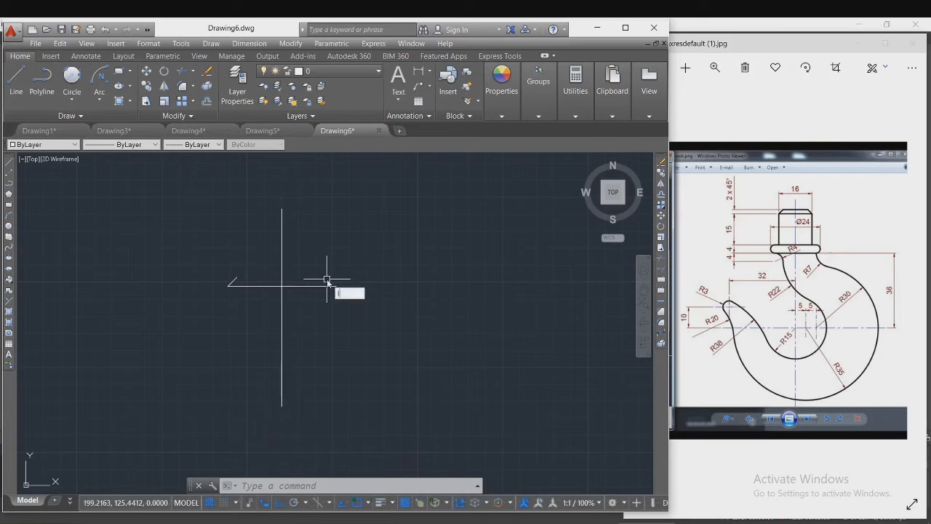
{"action": "key", "text": "Return"}
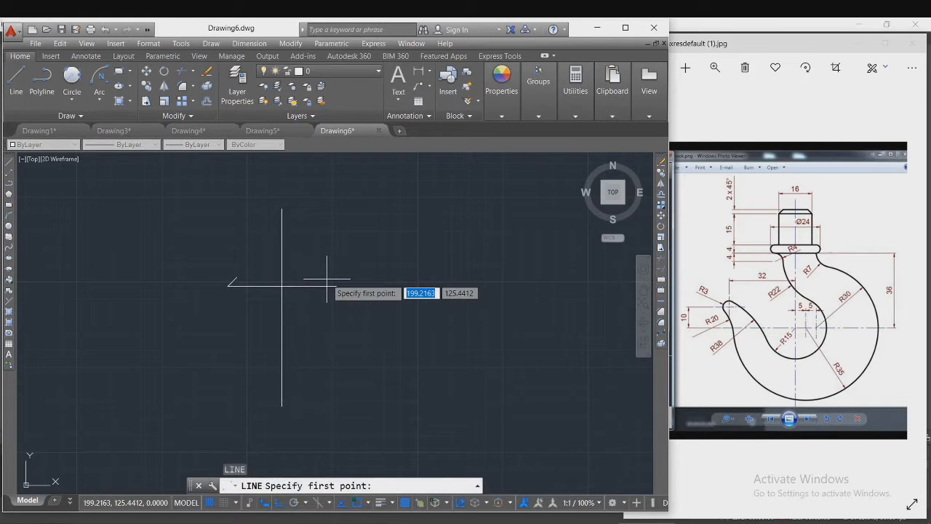
{"action": "left_click", "coordinate": [330, 280]}
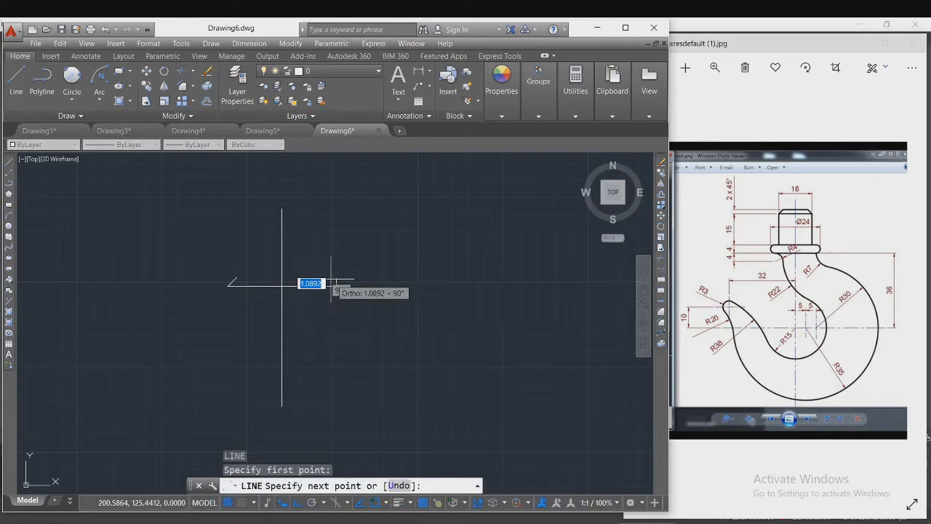
{"action": "type", "text": "2"}
{"action": "key", "text": "Tab"}
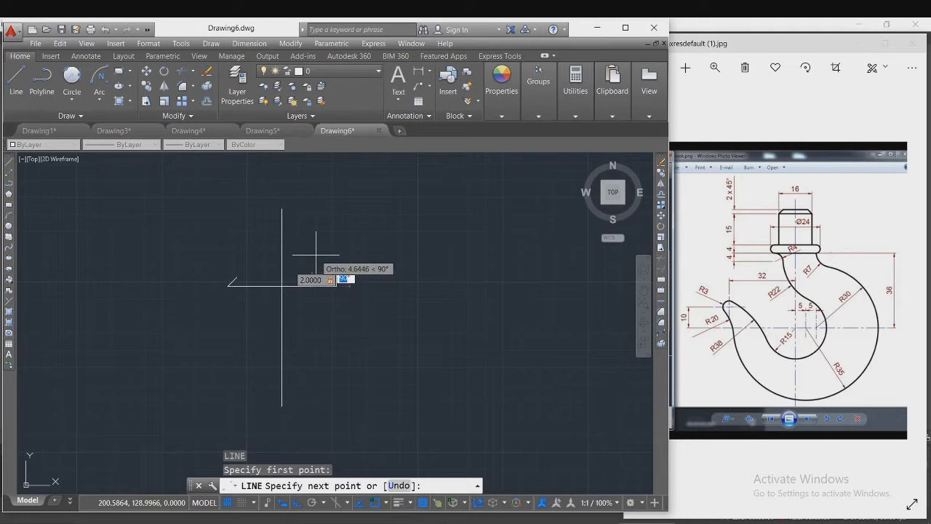
{"action": "type", "text": "13"}
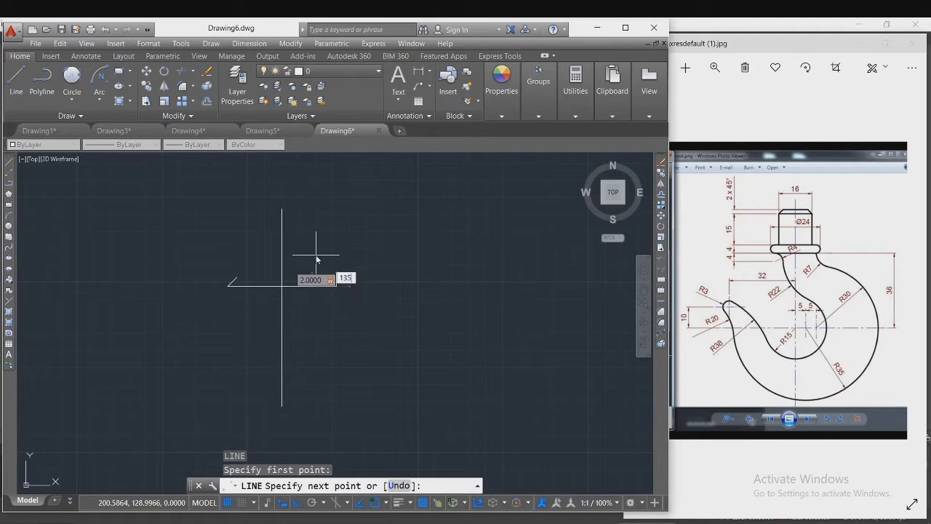
{"action": "type", "text": "5"}
{"action": "key", "text": "Return"}
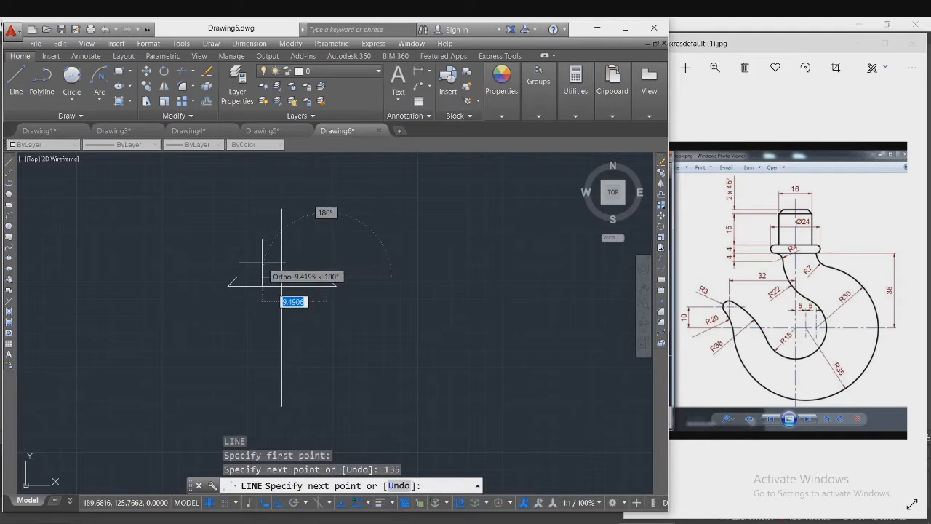
{"action": "left_click", "coordinate": [236, 278]}
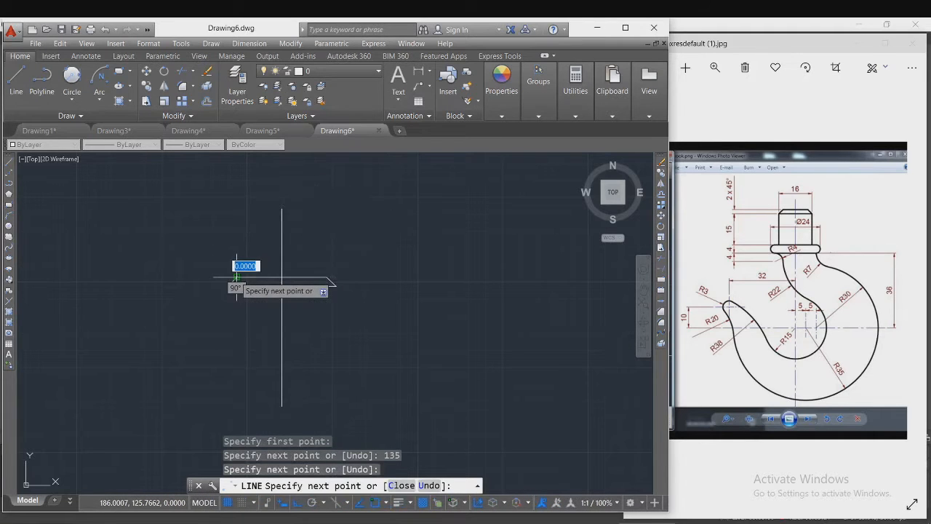
{"action": "key", "text": "Escape"}
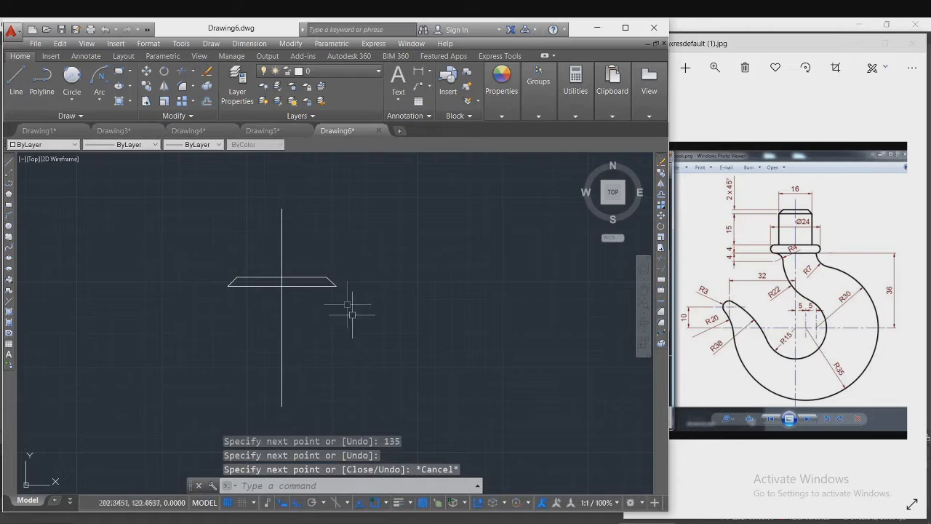
- Delete the upper horizontal connecting line and the slanted line at the right end
{"action": "left_click", "coordinate": [312, 276]}
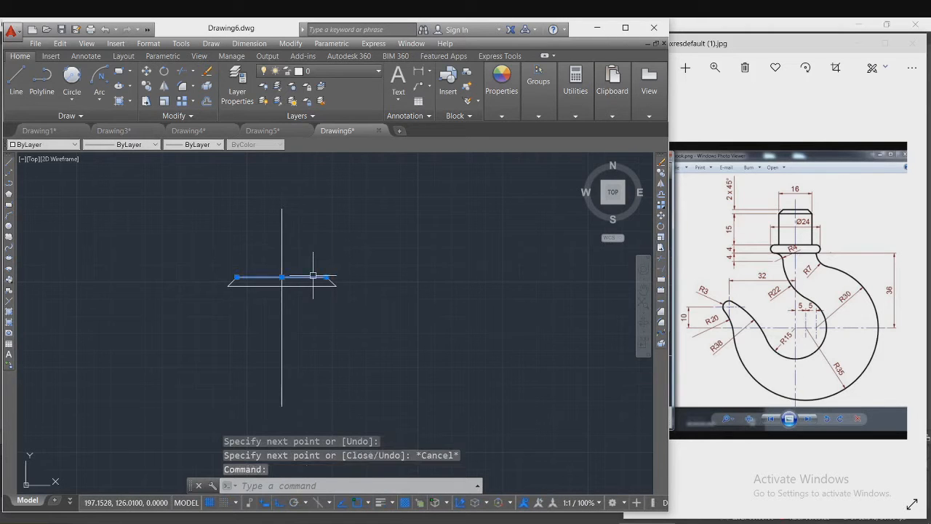
{"action": "key", "text": "Delete"}
{"action": "left_click", "coordinate": [331, 281]}
{"action": "mouse_move", "coordinate": [327, 278]}
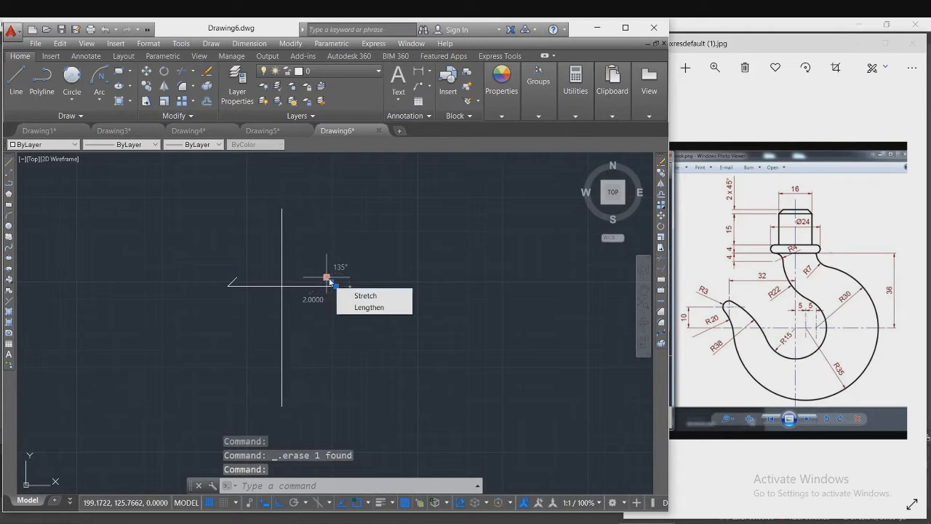
{"action": "key", "text": "Delete"}
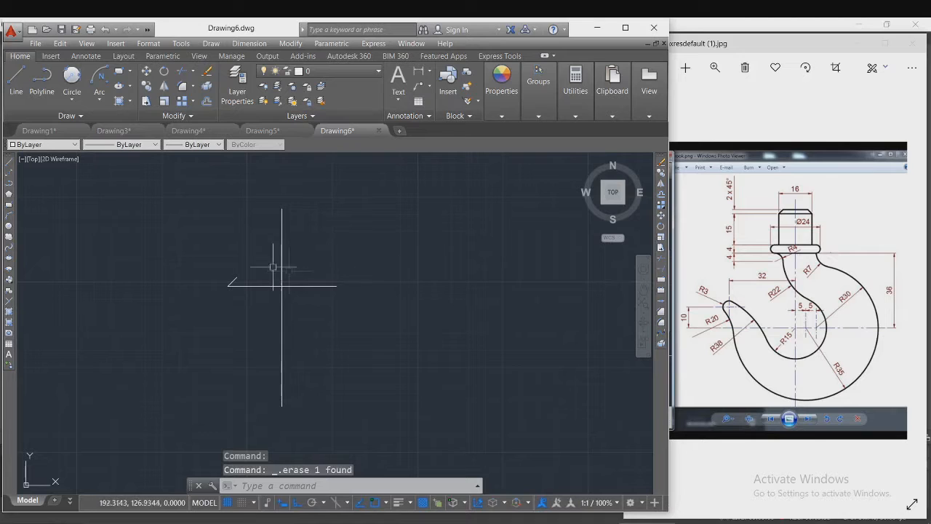
- Mirror the 2 mm slanted line across the vertical centre line, keeping the original
{"action": "left_click", "coordinate": [235, 278]}
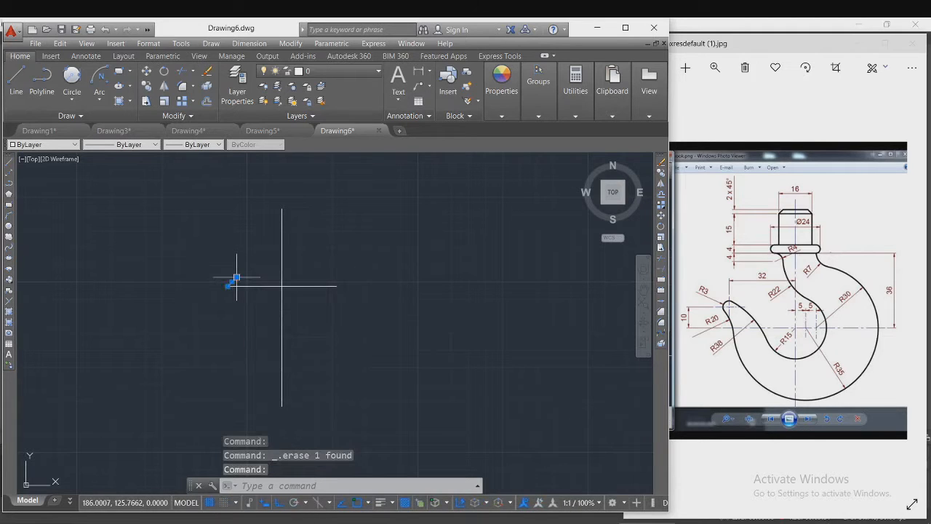
{"action": "mouse_move", "coordinate": [237, 280]}
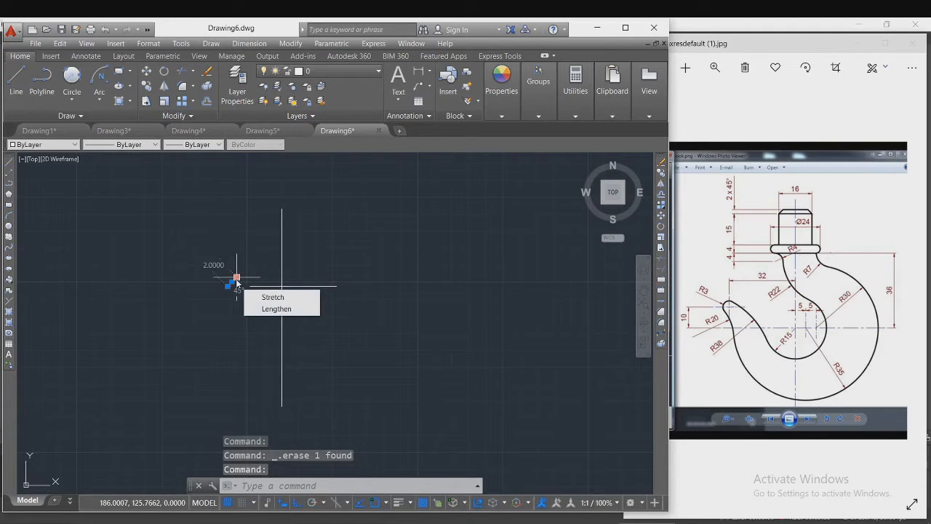
{"action": "type", "text": "m"}
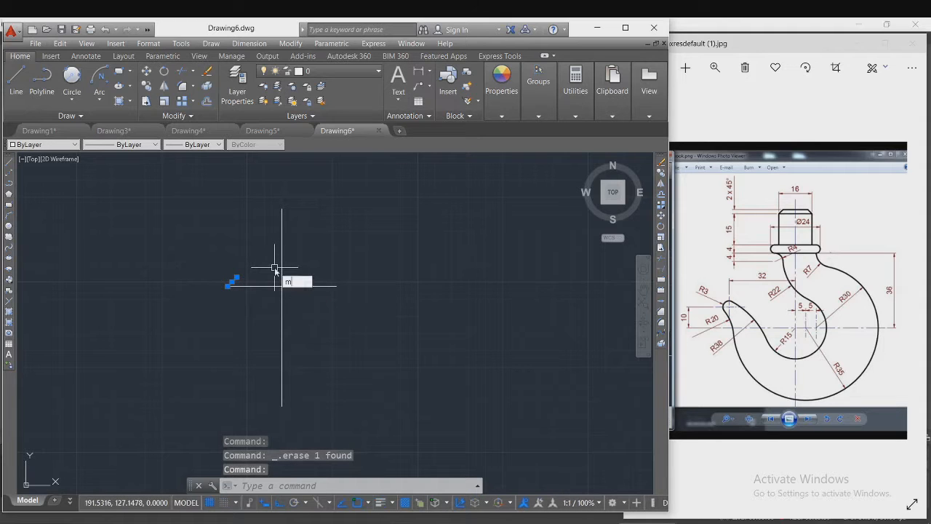
{"action": "type", "text": "i"}
{"action": "key", "text": "Return"}
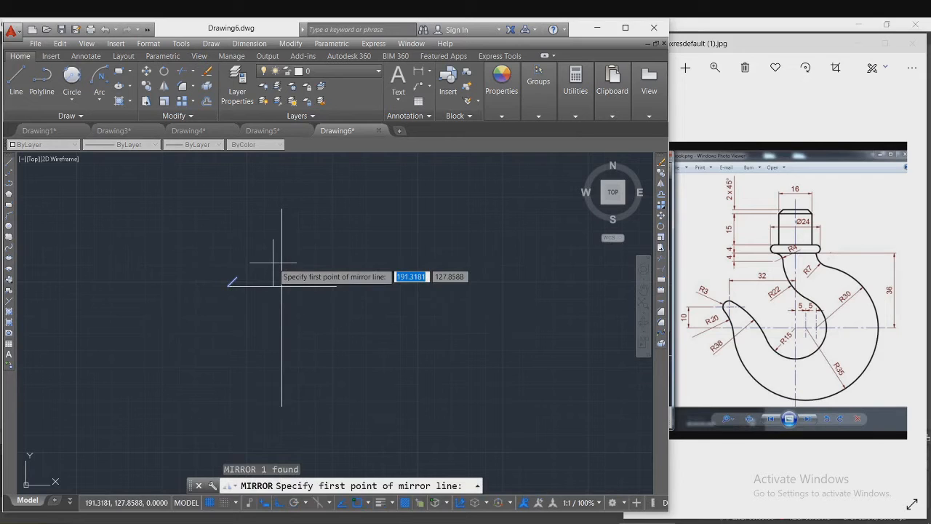
{"action": "left_click", "coordinate": [281, 209]}
{"action": "left_click", "coordinate": [281, 284]}
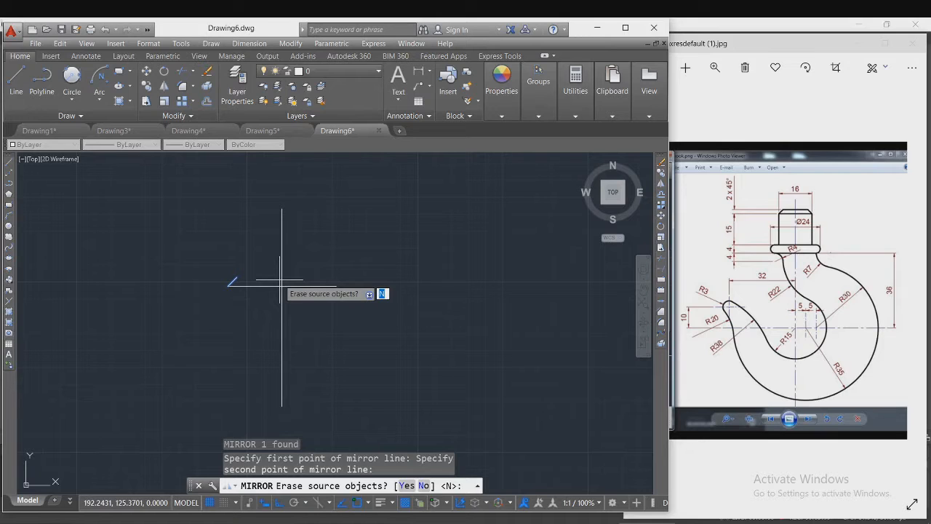
{"action": "key", "text": "Return"}
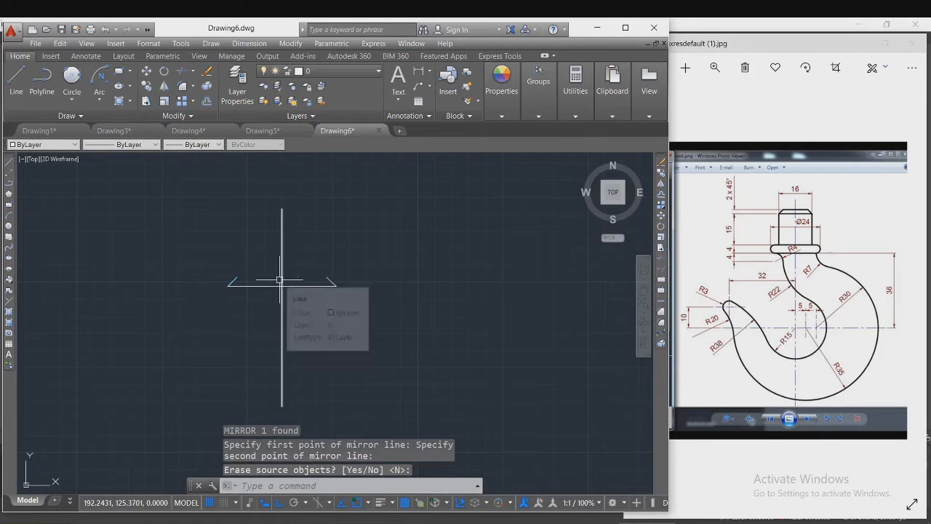
- Draw a horizontal line joining the upper ends of the two slanted chamfer lines and end the line command
{"action": "type", "text": "l"}
{"action": "key", "text": "Return"}
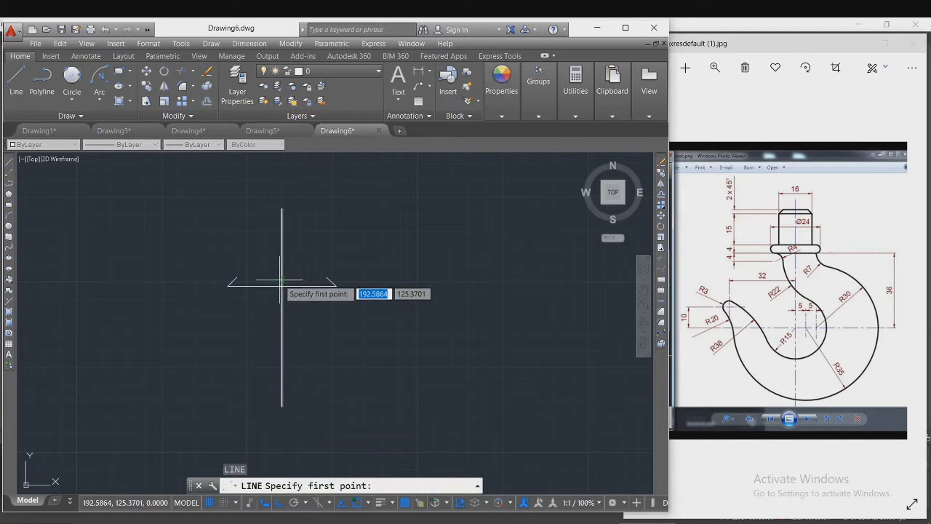
{"action": "left_click", "coordinate": [236, 277]}
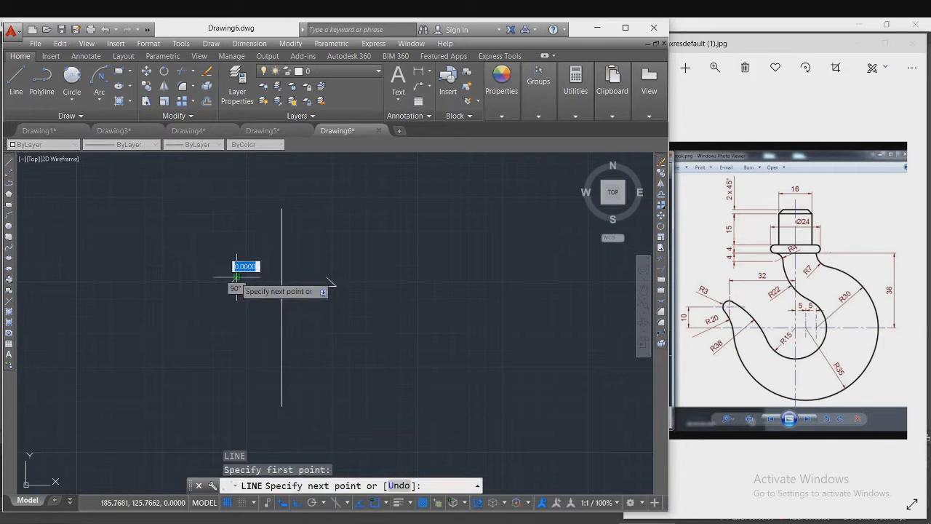
{"action": "left_click", "coordinate": [327, 277]}
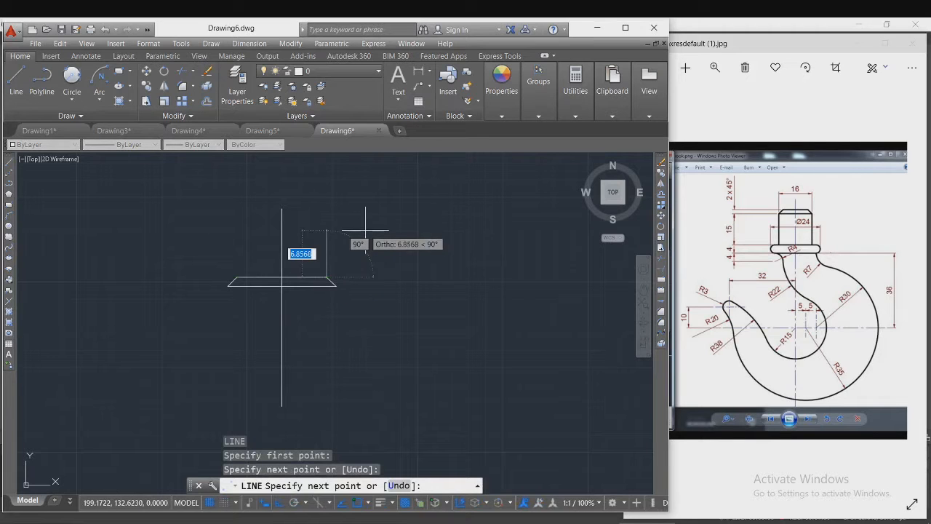
{"action": "key", "text": "Escape"}
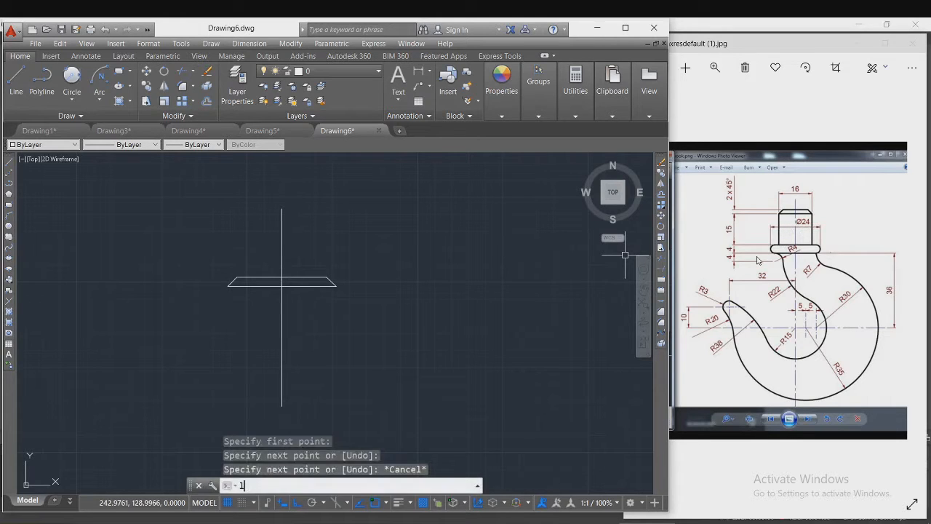
- Draw a 15 mm line straight down from the left end of the 16 mm horizontal line
{"action": "type", "text": "L"}
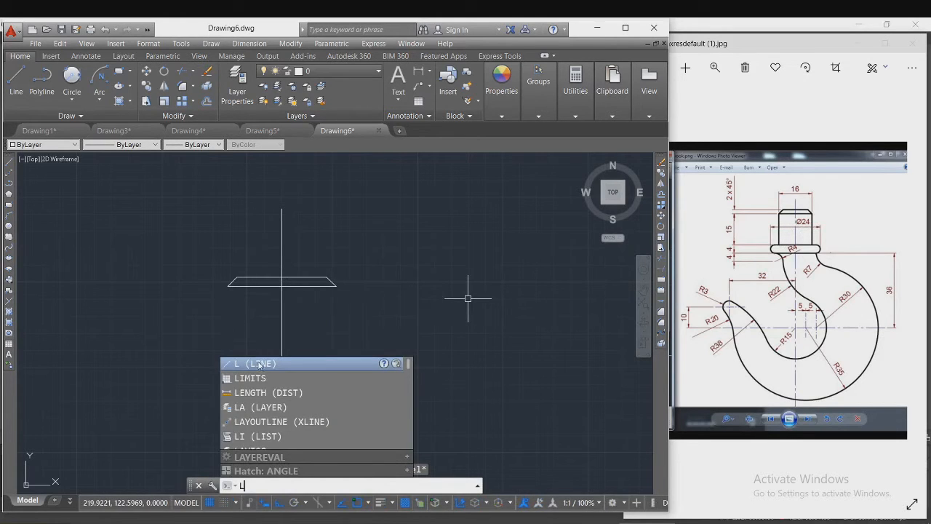
{"action": "key", "text": "Return"}
{"action": "left_click", "coordinate": [228, 286]}
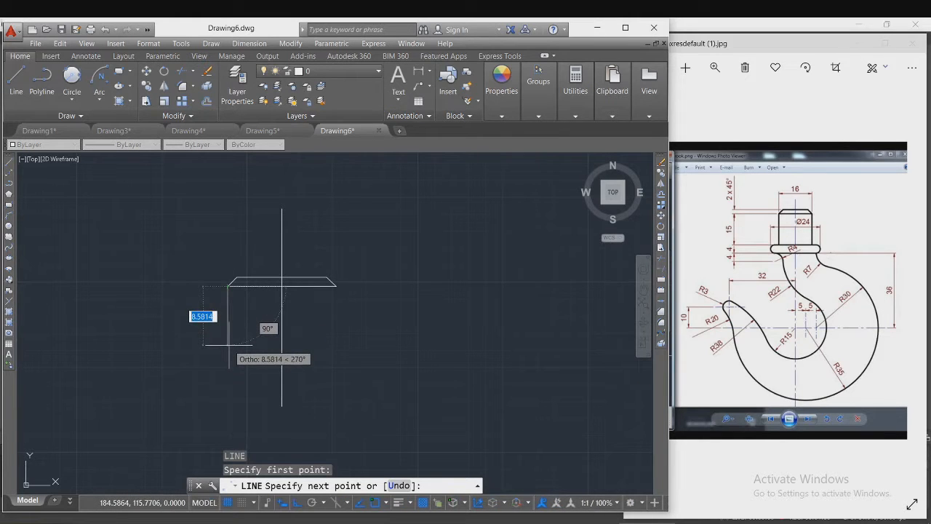
{"action": "type", "text": "15"}
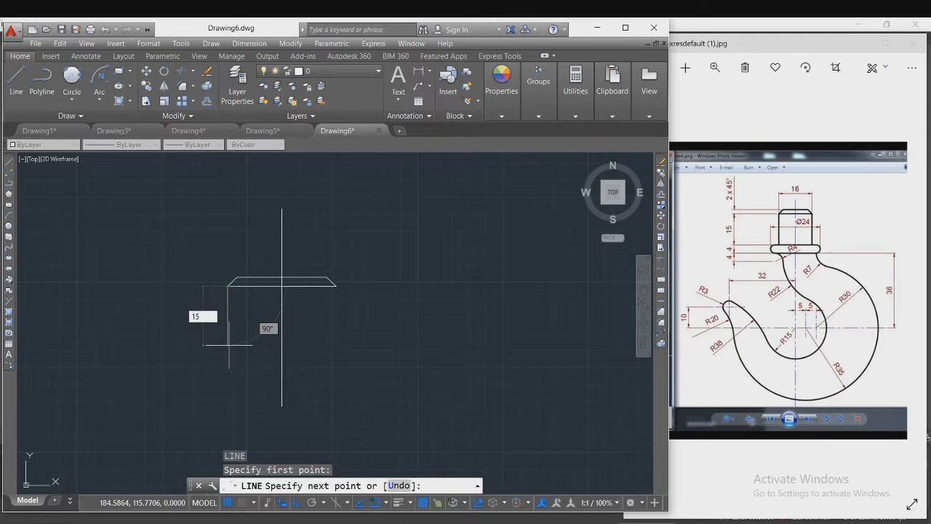
{"action": "key", "text": "Return"}
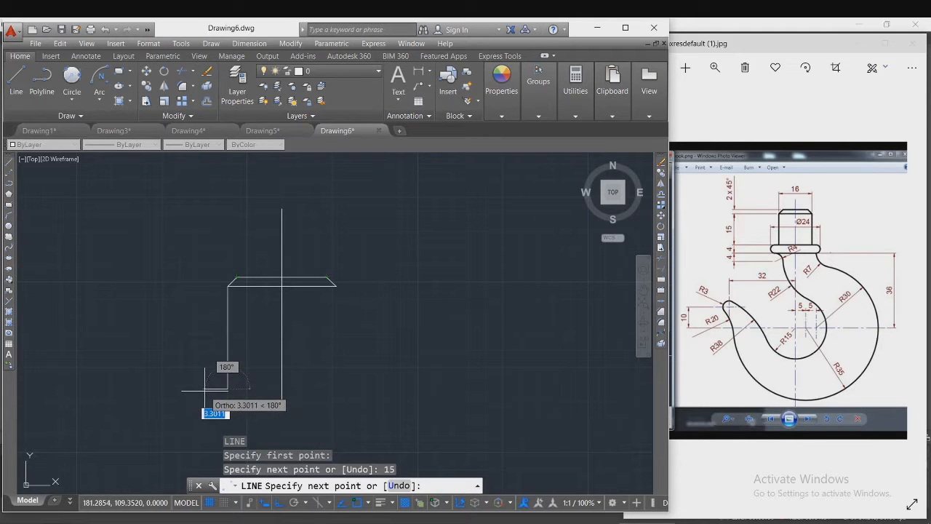
- Continue from the shank line's lower end with the left collar outline: 4 mm left, 4 mm down and 4 mm right
{"action": "type", "text": "4"}
{"action": "key", "text": "Return"}
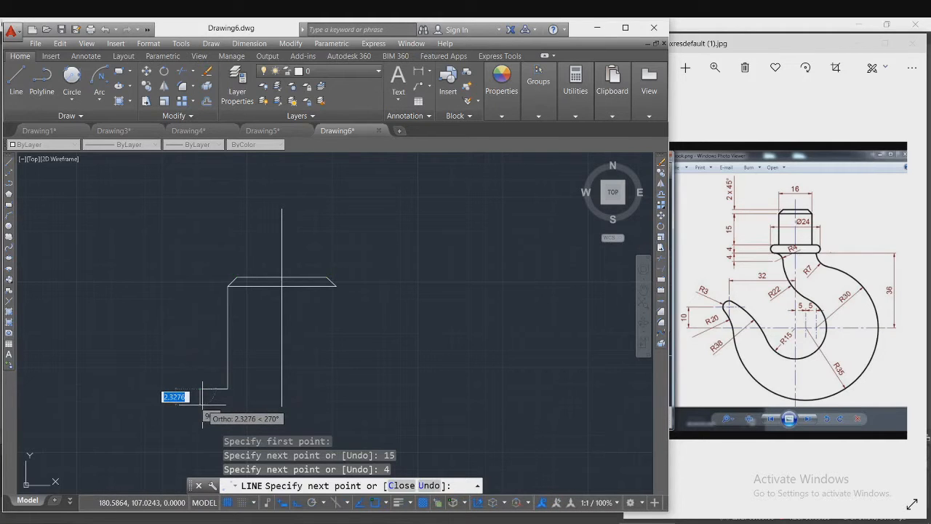
{"action": "type", "text": "4"}
{"action": "key", "text": "Return"}
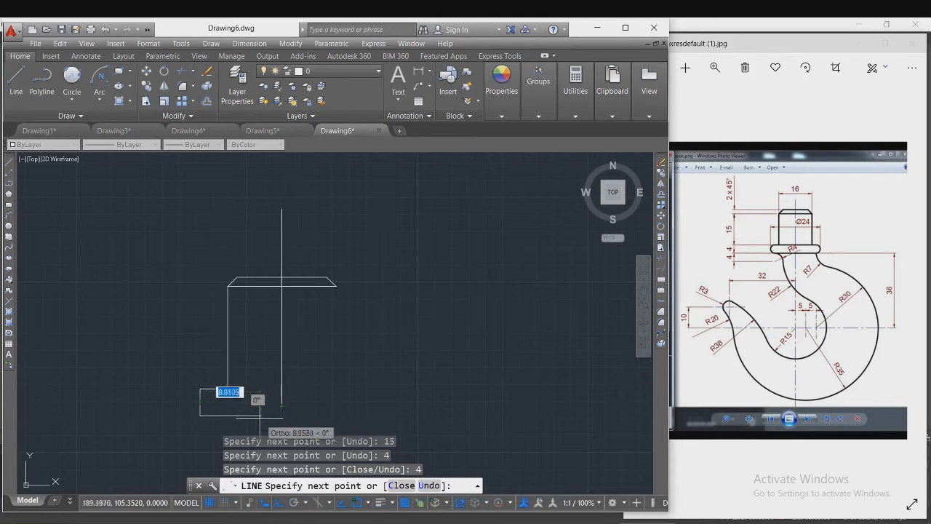
{"action": "type", "text": "4"}
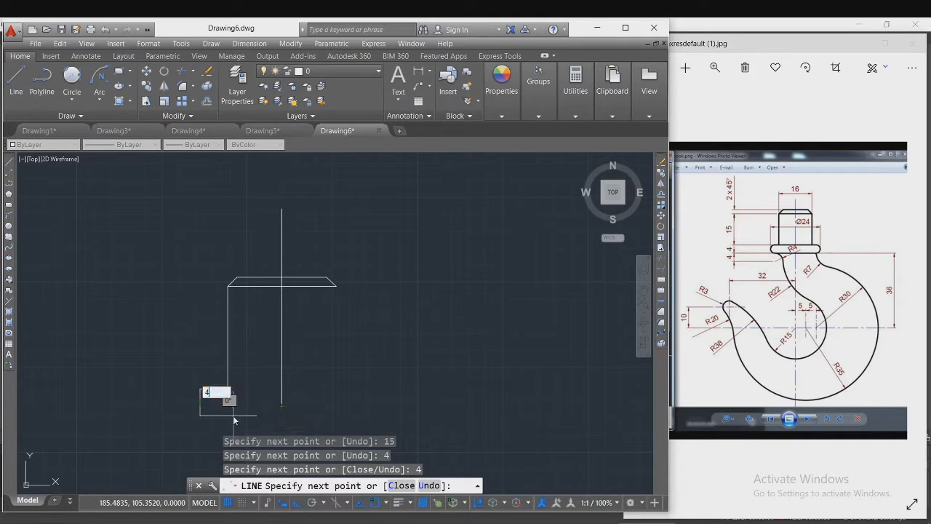
{"action": "key", "text": "Return"}
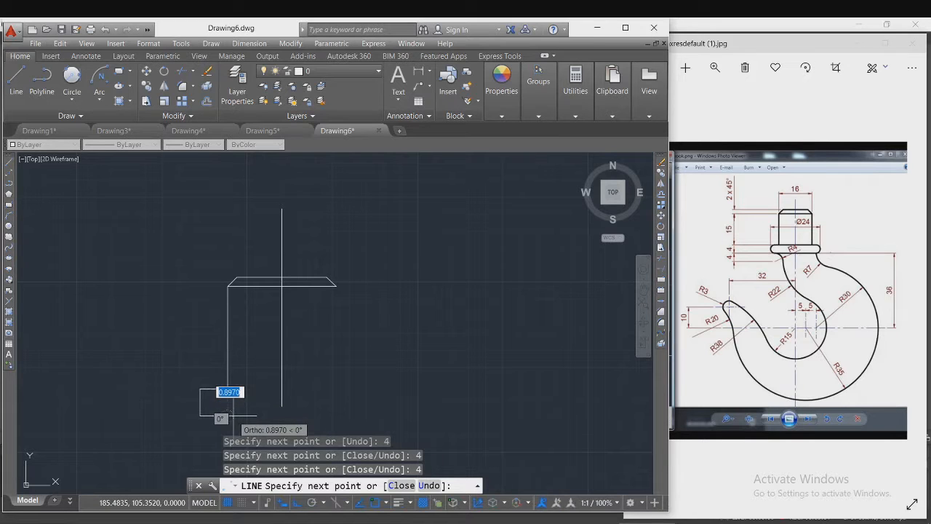
{"action": "key", "text": "Escape"}
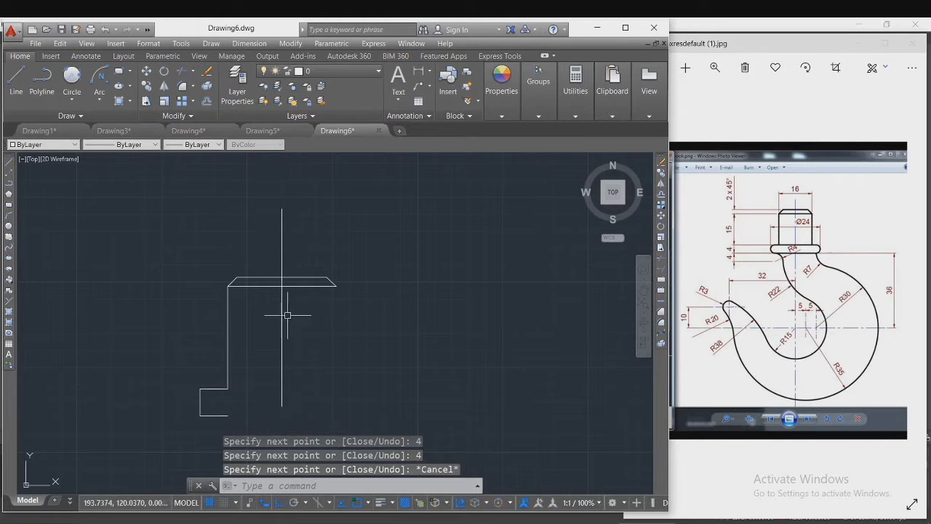
- Mirror the three 4 mm collar lines across the vertical centre line, keeping the originals
{"action": "scroll", "coordinate": [224, 260], "scroll_direction": "down", "scroll_amount": 2}
{"action": "scroll", "coordinate": [256, 355], "scroll_direction": "up", "scroll_amount": 2}
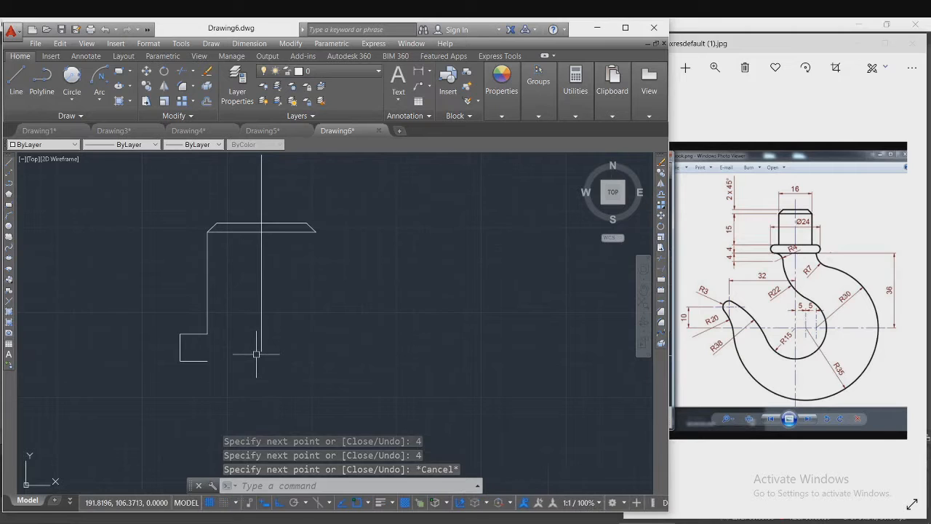
{"action": "scroll", "coordinate": [256, 354], "scroll_direction": "up", "scroll_amount": 2}
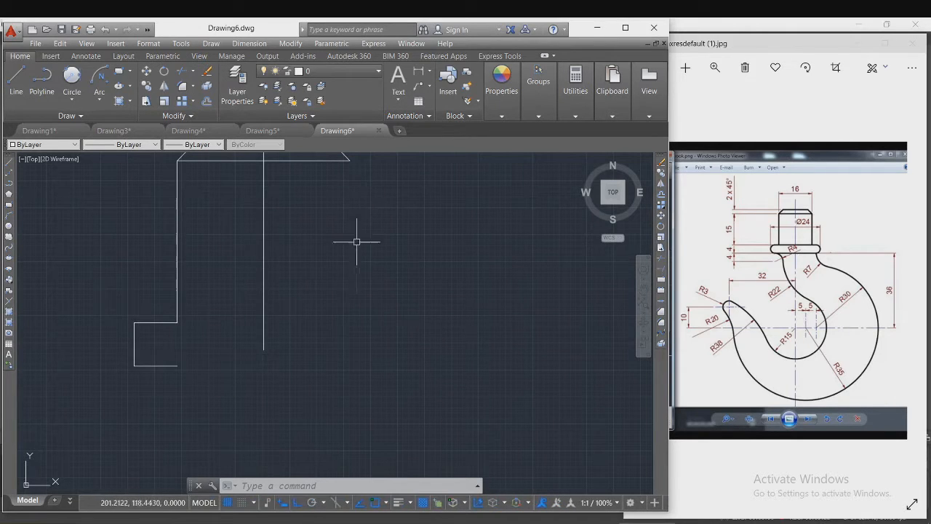
{"action": "left_click", "coordinate": [148, 318]}
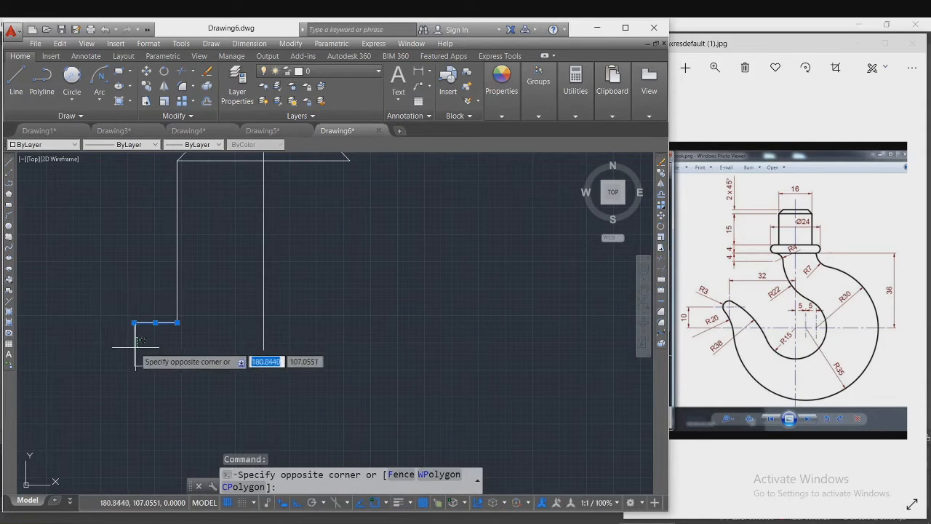
{"action": "left_click", "coordinate": [131, 348]}
{"action": "left_click", "coordinate": [155, 366]}
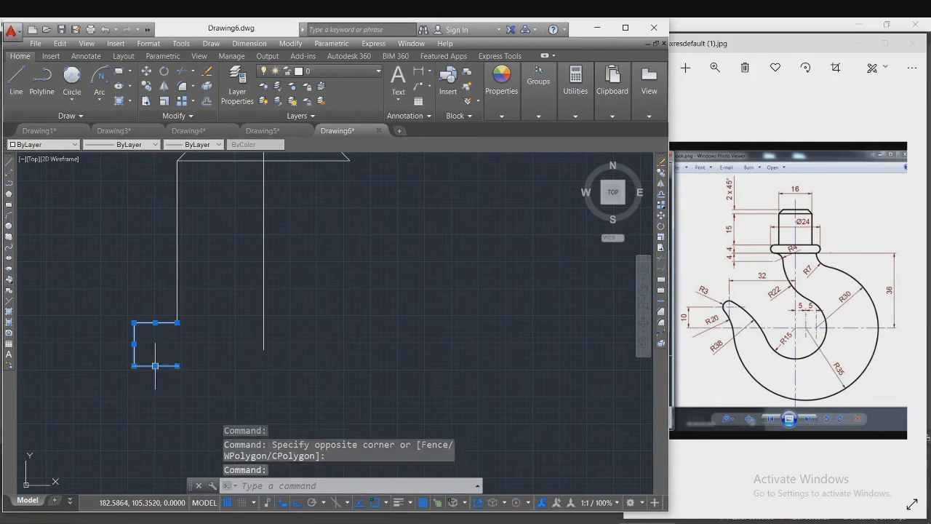
{"action": "type", "text": "mi"}
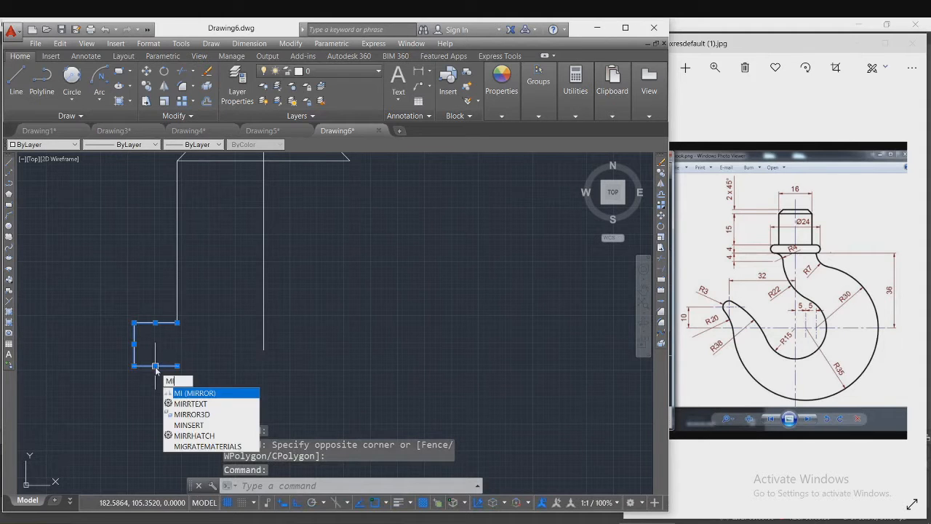
{"action": "key", "text": "Return"}
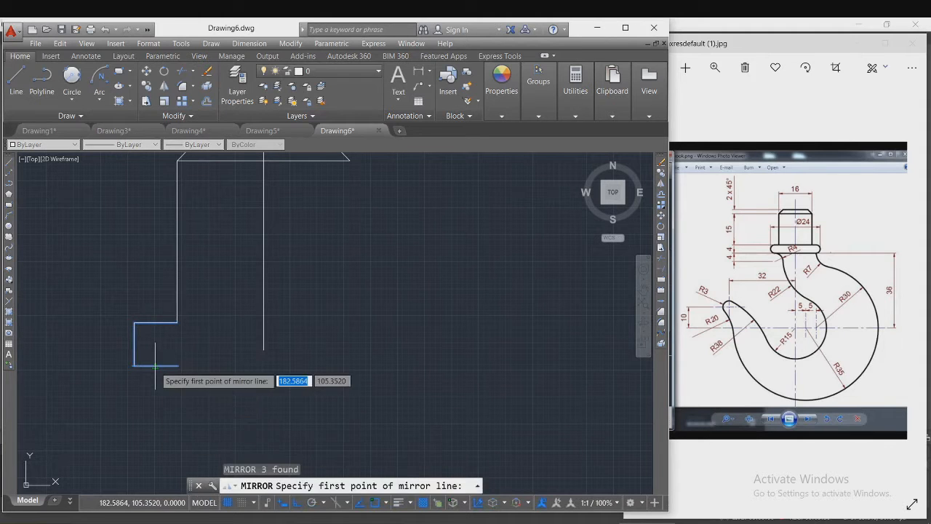
{"action": "left_click", "coordinate": [263, 350]}
{"action": "left_click", "coordinate": [266, 275]}
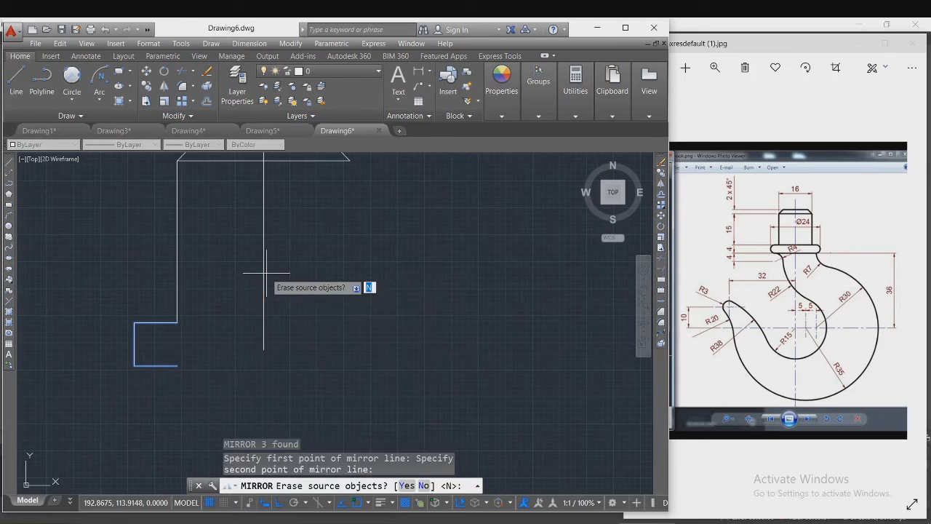
{"action": "key", "text": "Return"}
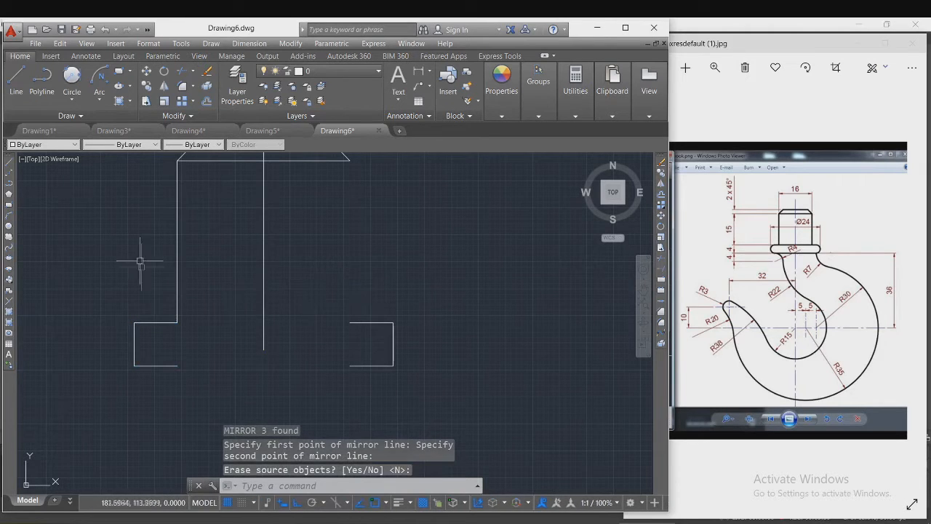
- Mirror the 15 mm left shank line across the vertical centre line, keeping the original
{"action": "left_click", "coordinate": [177, 238]}
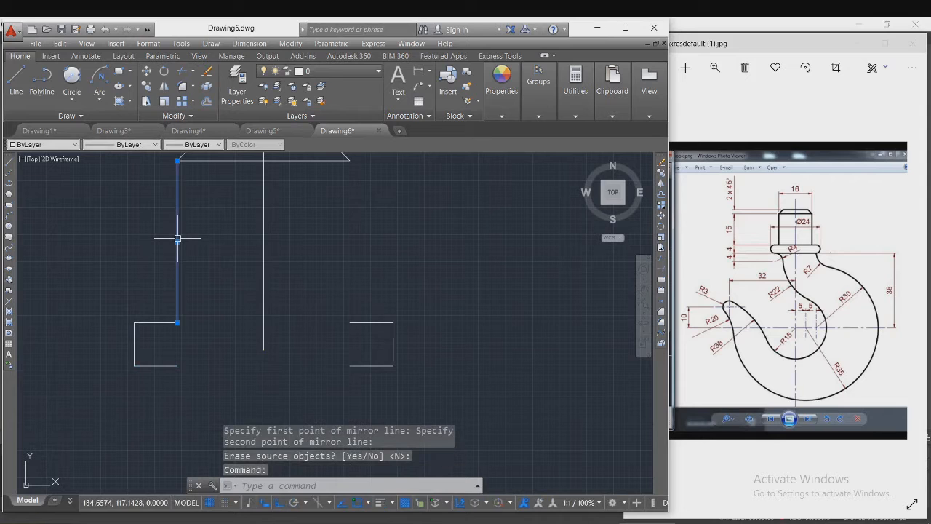
{"action": "key", "text": "Return"}
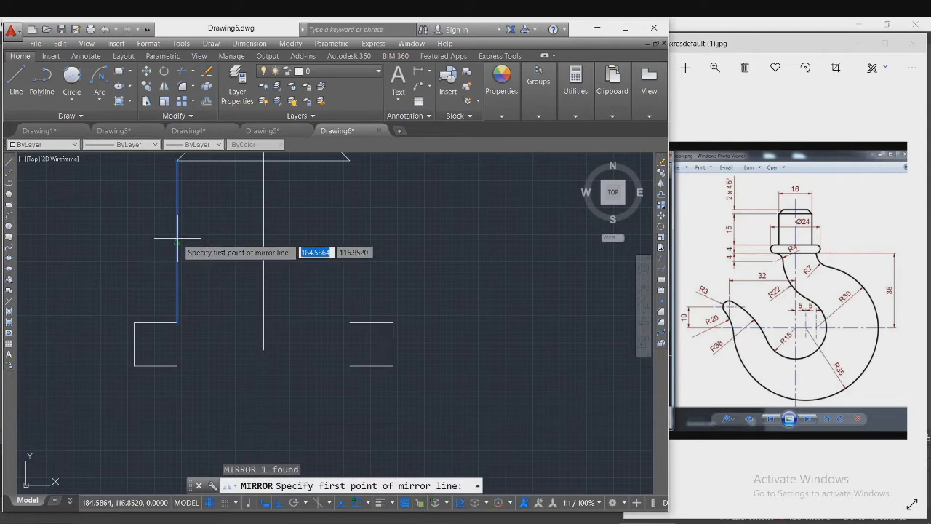
{"action": "left_click", "coordinate": [263, 188]}
{"action": "left_click", "coordinate": [260, 297]}
{"action": "key", "text": "Return"}
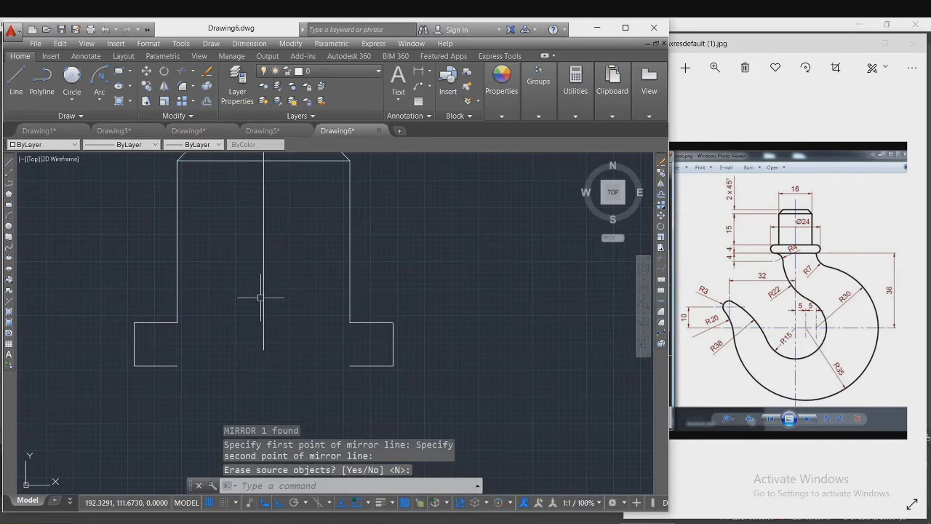
{"action": "key", "text": "Escape"}
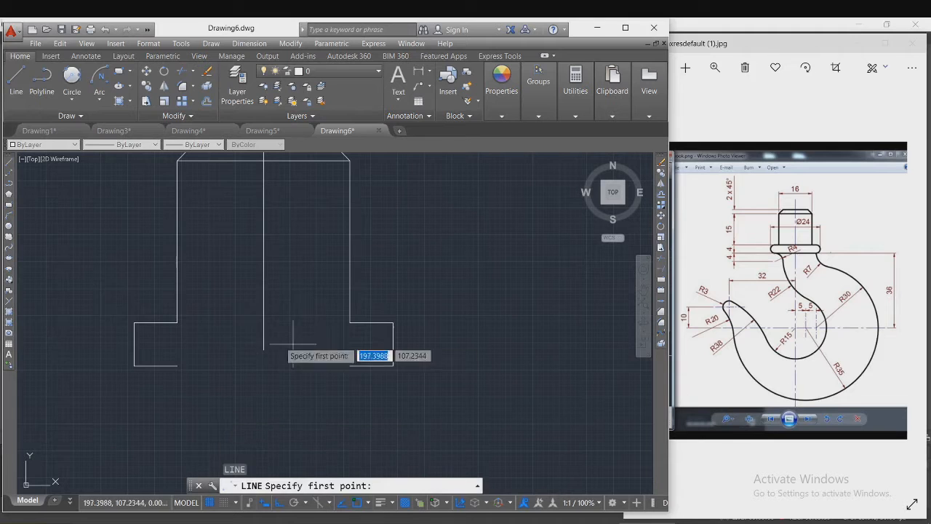
- Draw a horizontal line joining the lower ends of the two shank sides to close the collar's upper edge
{"action": "type", "text": "l"}
{"action": "key", "text": "Return"}
{"action": "left_click", "coordinate": [177, 322]}
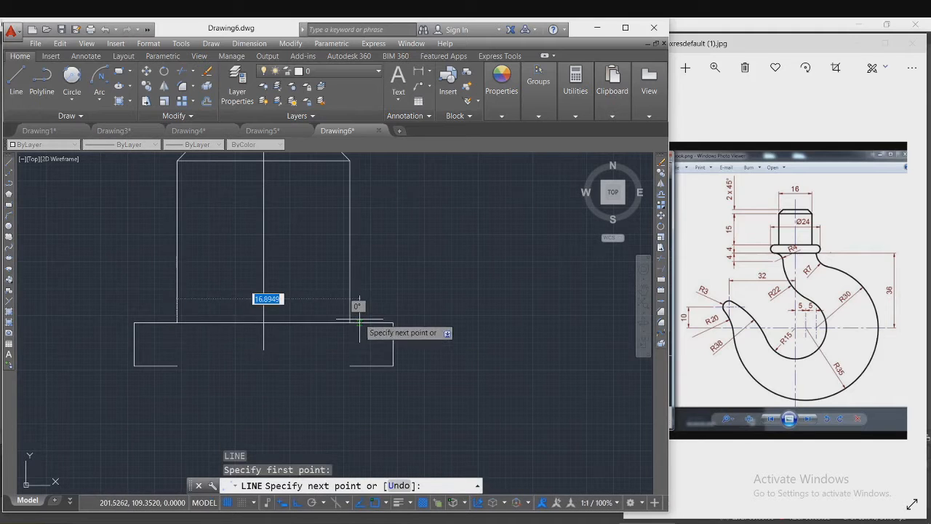
{"action": "left_click", "coordinate": [350, 322]}
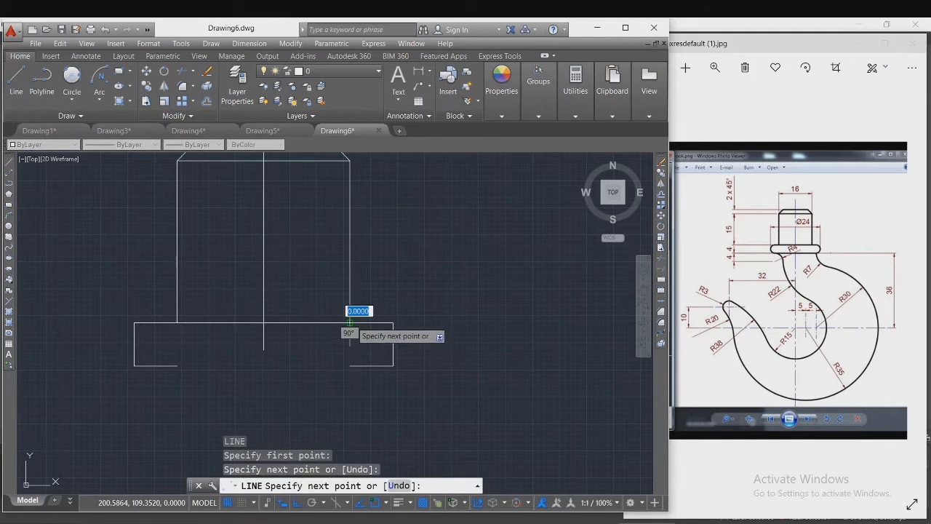
{"action": "key", "text": "Escape"}
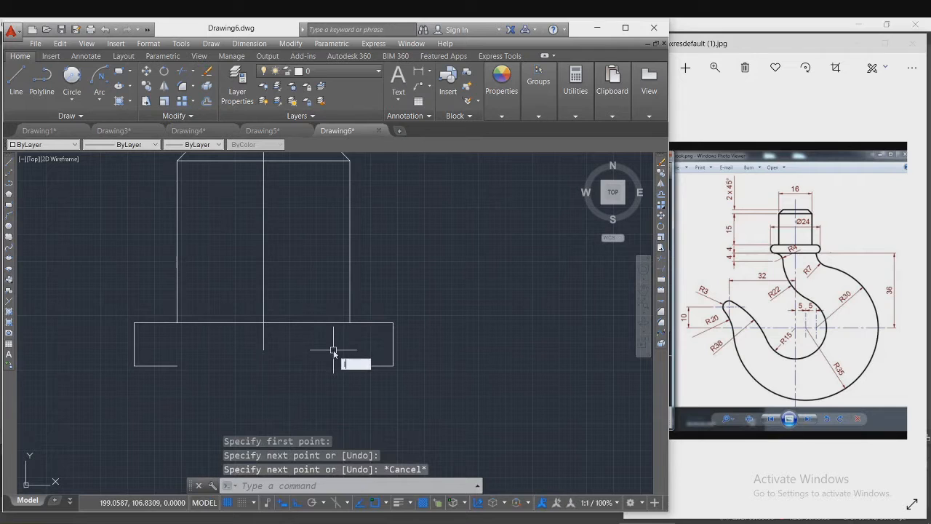
- Draw a horizontal line joining the inner ends of the two 4 mm lines to close the collar's lower edge
{"action": "key", "text": "Return"}
{"action": "left_click", "coordinate": [177, 342]}
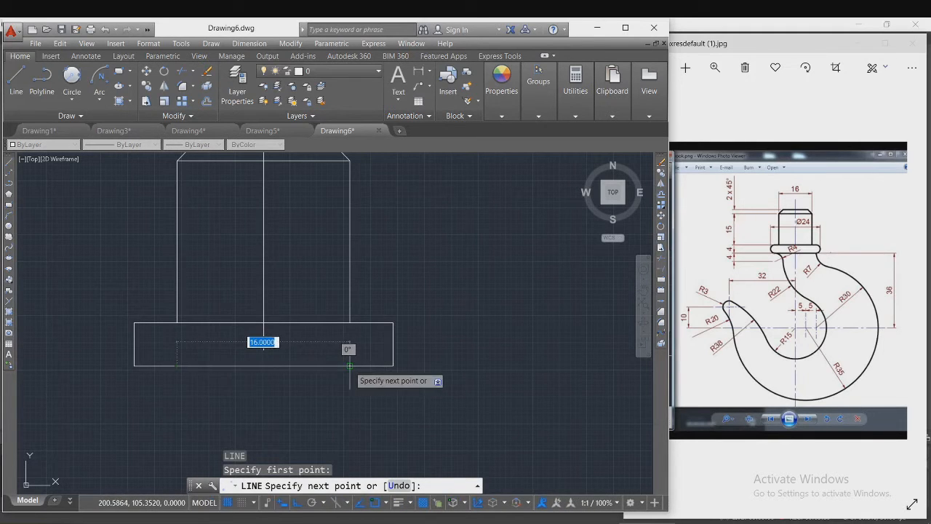
{"action": "left_click", "coordinate": [350, 366]}
{"action": "key", "text": "Escape"}
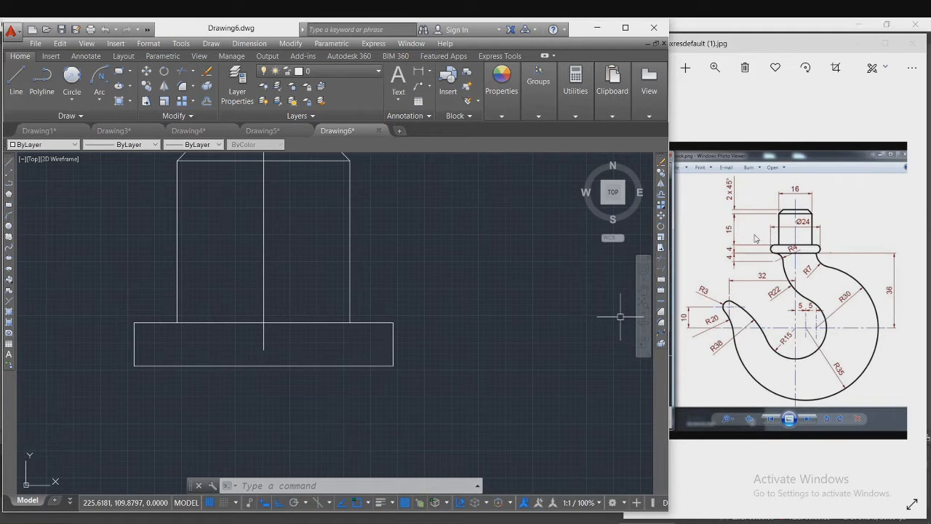
- Draw a Tan, Tan, Tan circle touching the collar's upper edge, left side and lower edge
{"action": "left_click", "coordinate": [70, 102]}
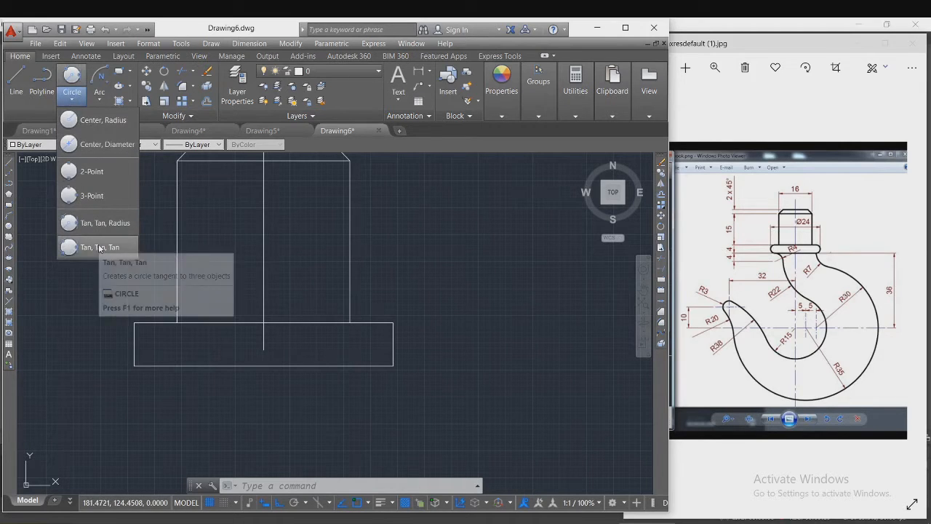
{"action": "left_click", "coordinate": [100, 248]}
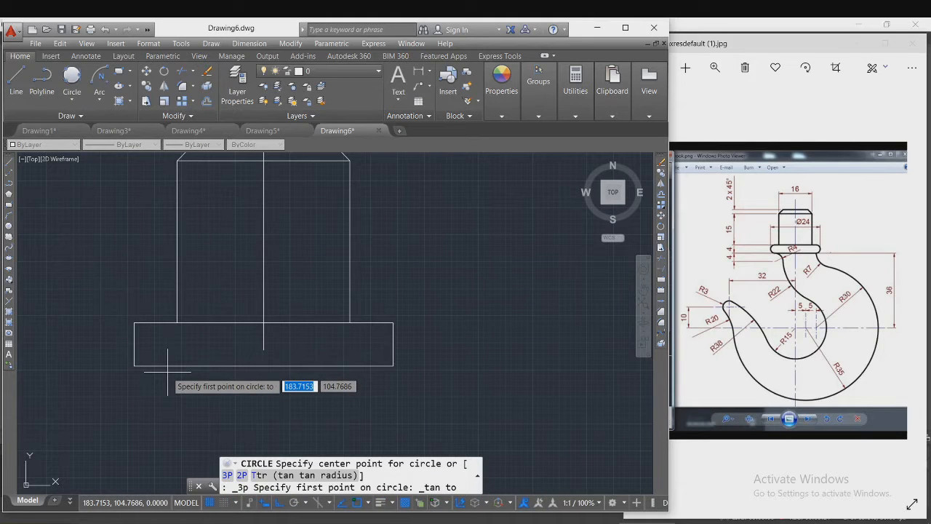
{"action": "left_click", "coordinate": [135, 338]}
{"action": "left_click", "coordinate": [136, 347]}
{"action": "left_click", "coordinate": [154, 364]}
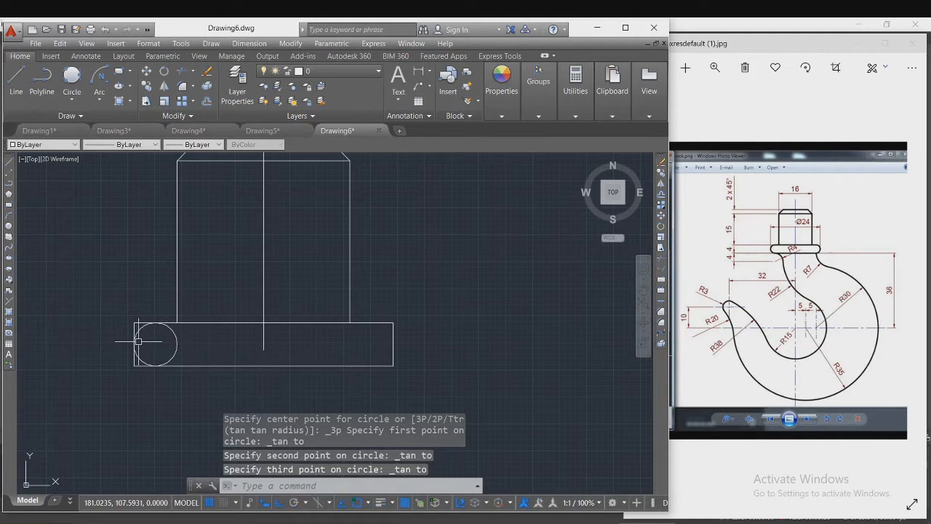
- Trim the square corners outside the circle at the collar's left end and delete the leftover vertical segment
{"action": "key", "text": "Return"}
{"action": "key", "text": "Return"}
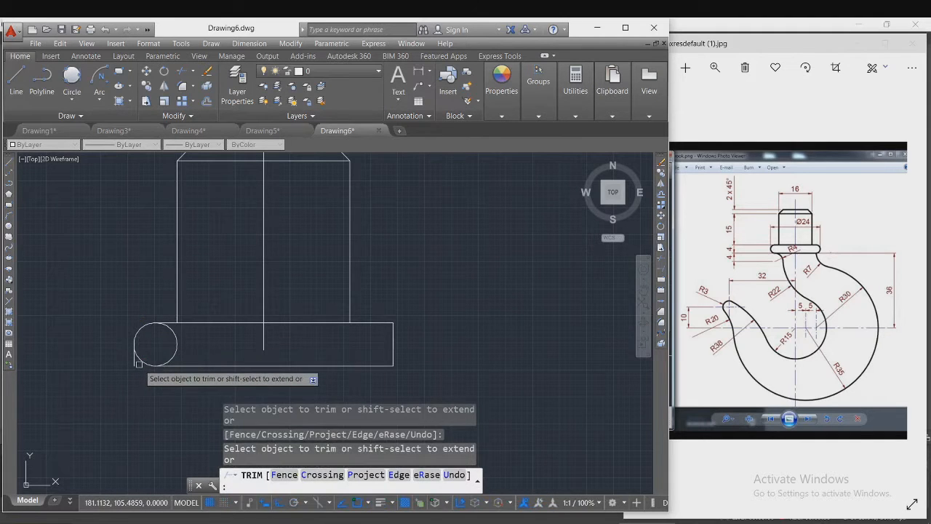
{"action": "key", "text": "Escape"}
{"action": "left_click", "coordinate": [135, 358]}
{"action": "mouse_move", "coordinate": [135, 366]}
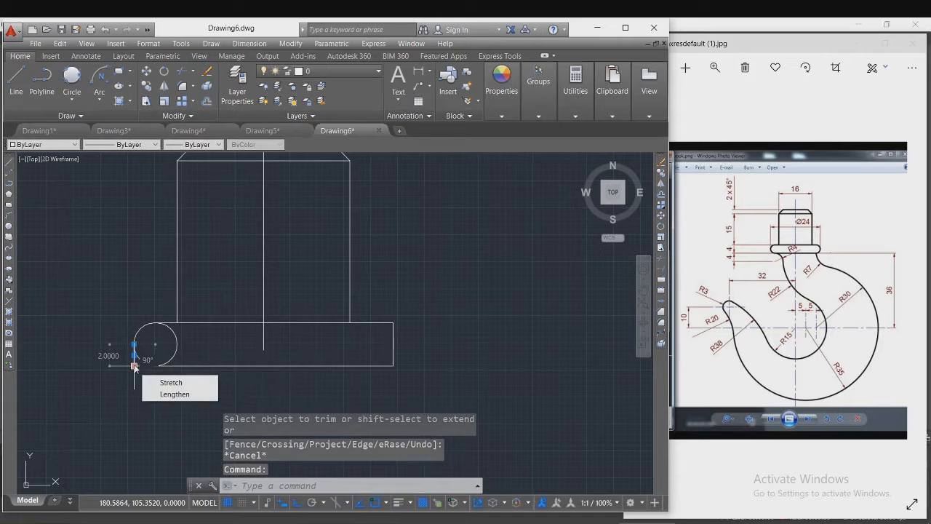
{"action": "key", "text": "Delete"}
- Trim away the inner half of the circle so the collar's left end is a single rounded arc
{"action": "type", "text": "tr"}
{"action": "key", "text": "Return"}
{"action": "key", "text": "Return"}
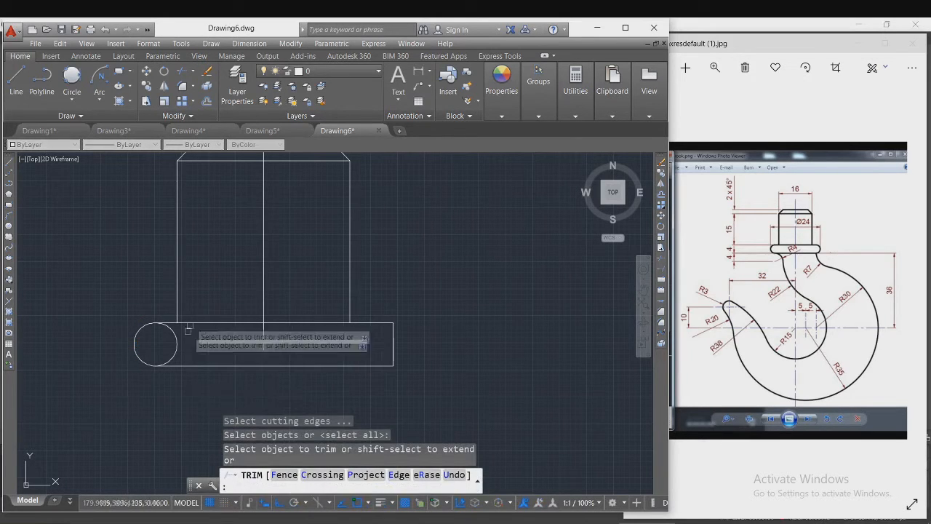
{"action": "left_click", "coordinate": [176, 347]}
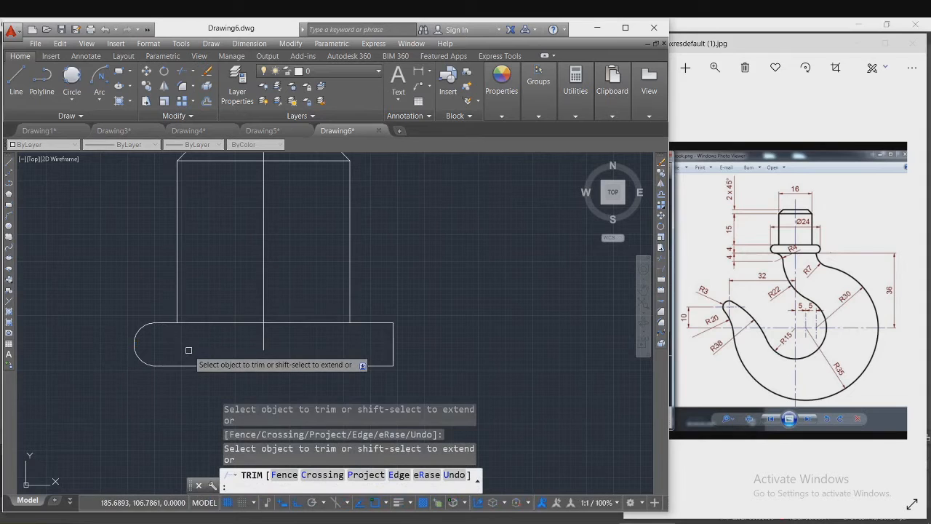
{"action": "key", "text": "Escape"}
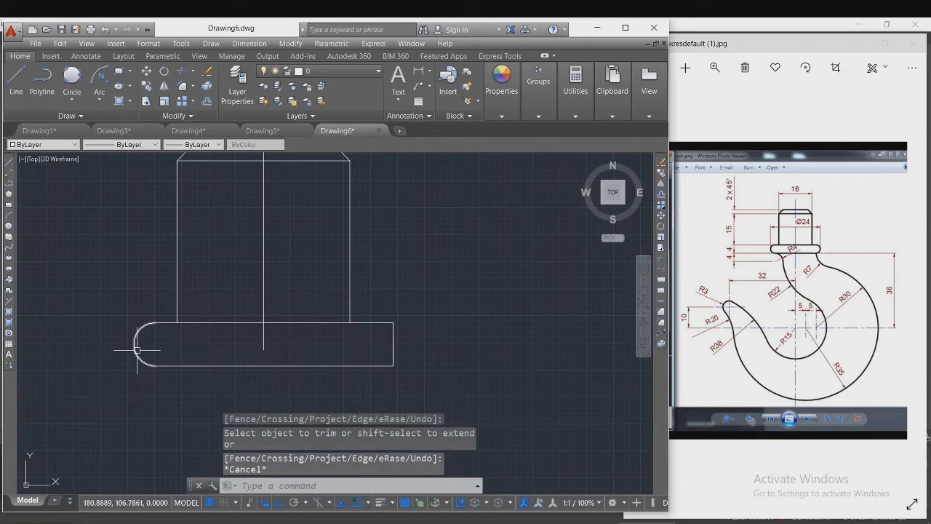
- Delete the vertical line closing the collar's right end
{"action": "left_click", "coordinate": [393, 339]}
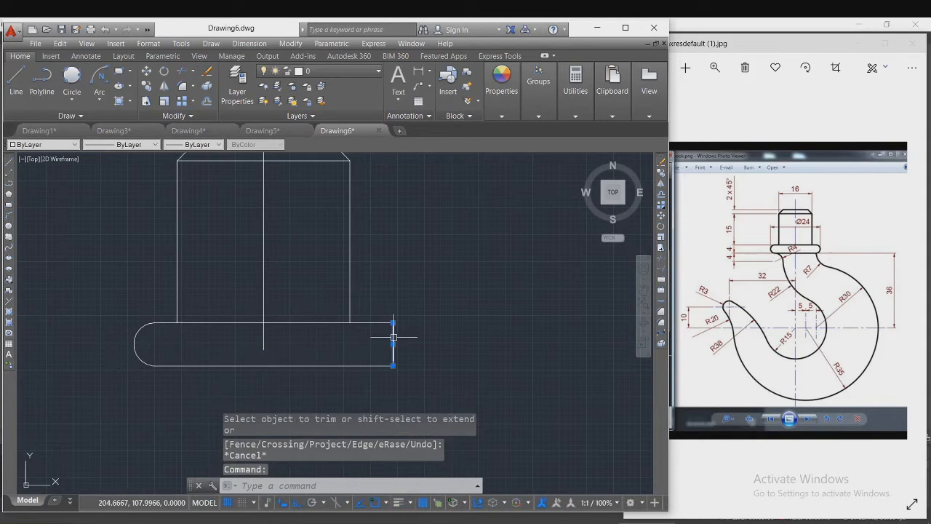
{"action": "key", "text": "Delete"}
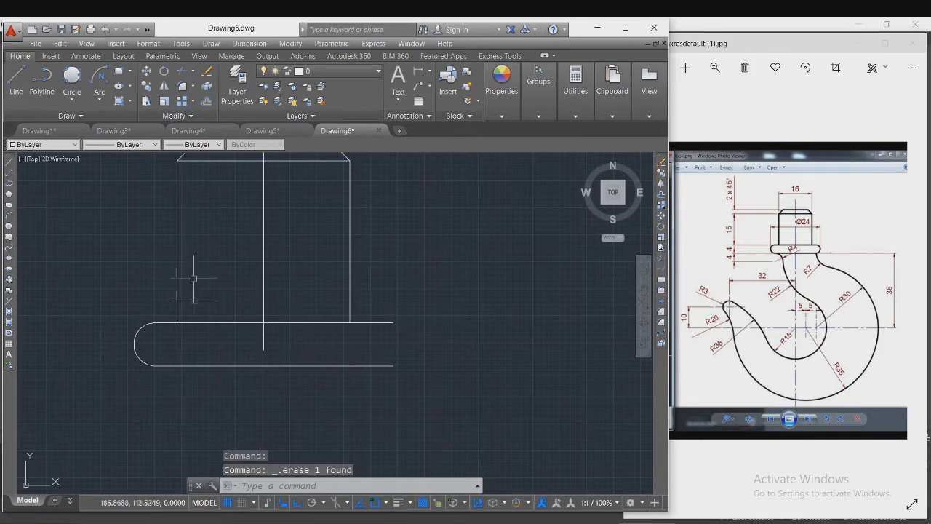
{"action": "key", "text": "Escape"}
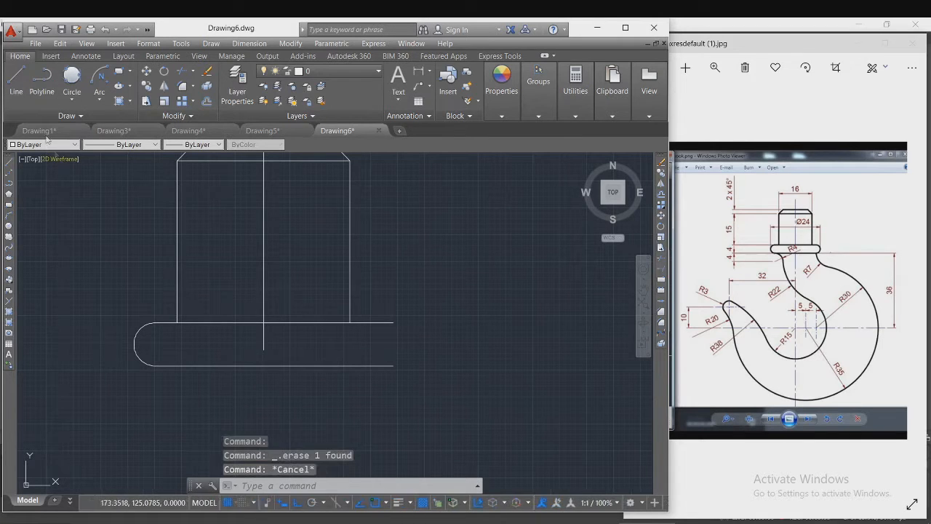
- Mirror the collar's left end arc across the vertical centre line, keeping the original
{"action": "left_click", "coordinate": [133, 349]}
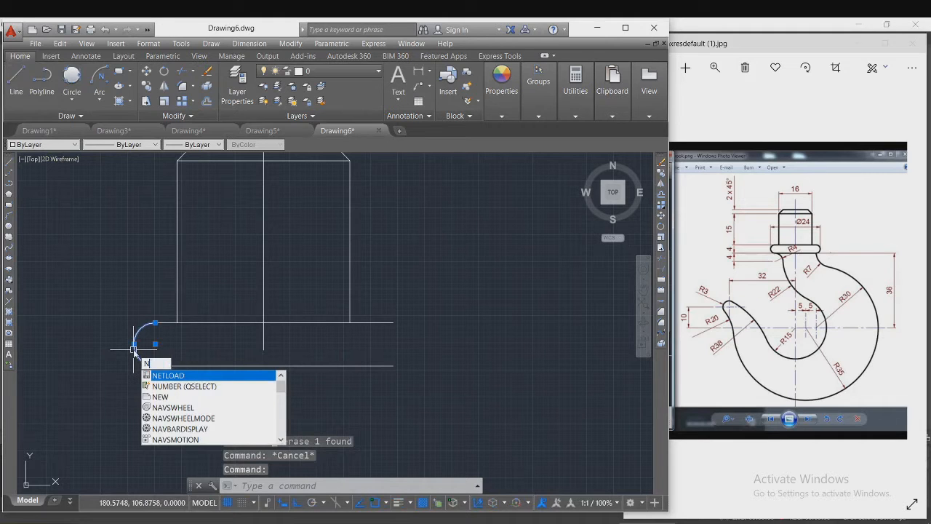
{"action": "key", "text": "Return"}
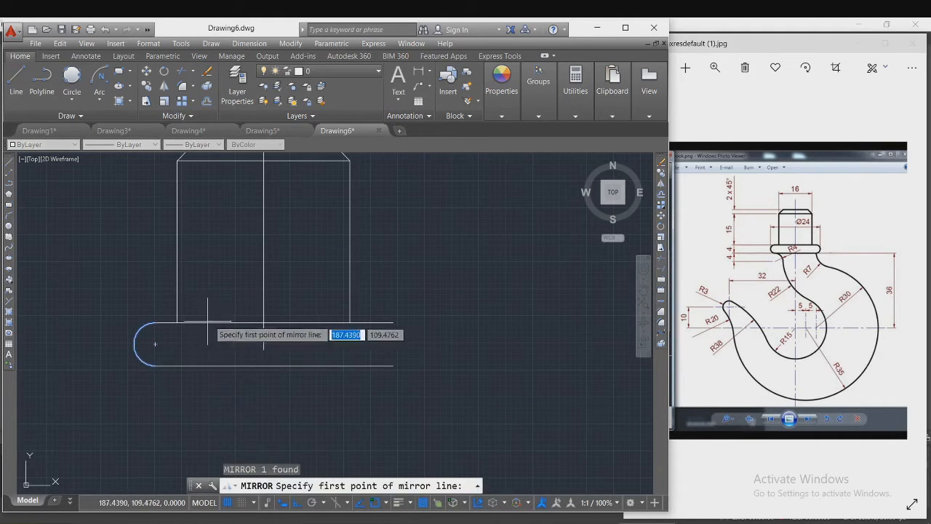
{"action": "left_click", "coordinate": [263, 325]}
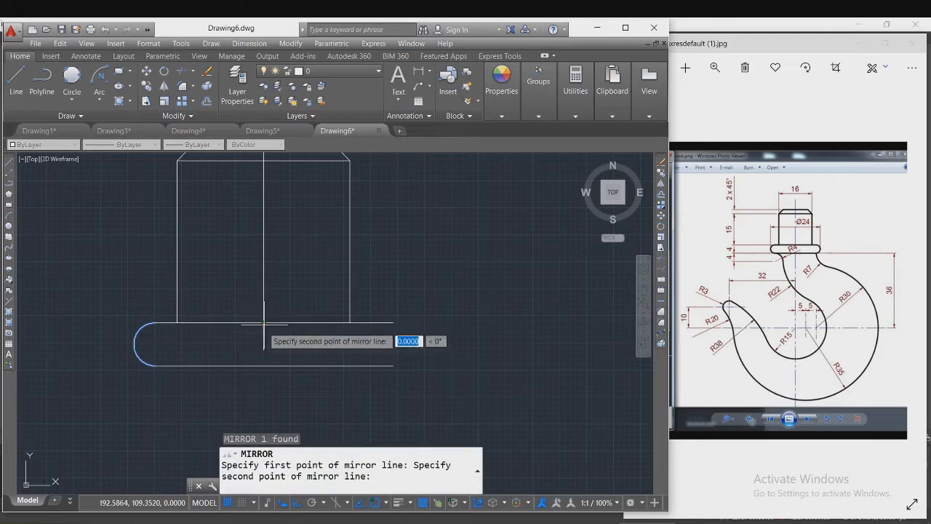
{"action": "left_click", "coordinate": [259, 364]}
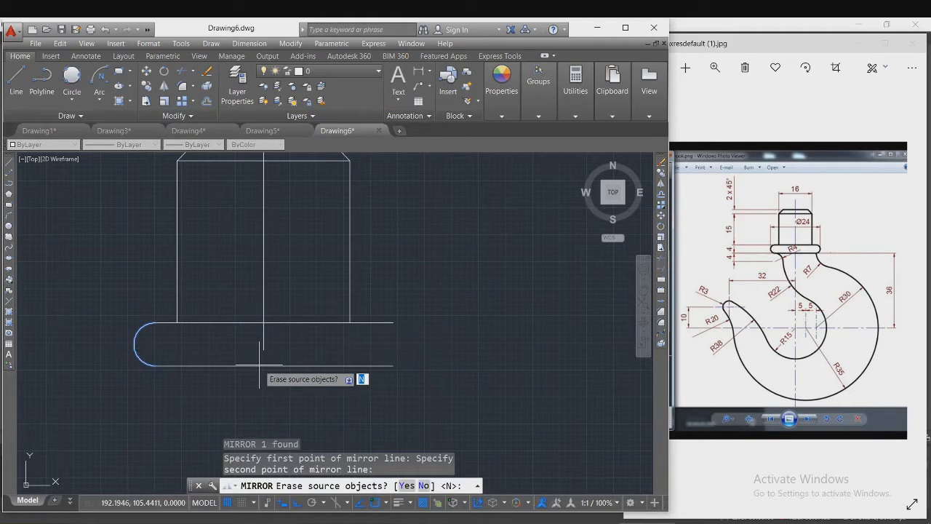
{"action": "key", "text": "Return"}
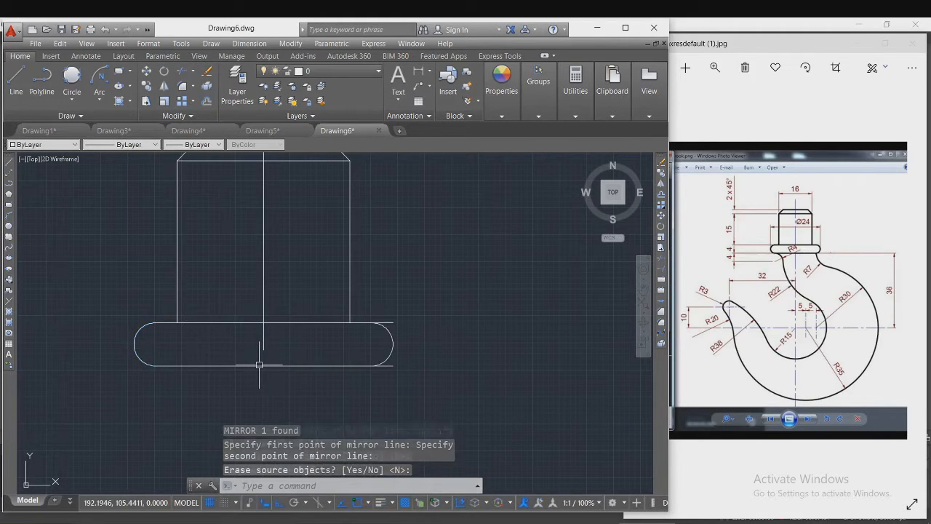
- Trim the upper and lower collar line ends that extend beyond the right end arc
{"action": "key", "text": "Escape"}
{"action": "type", "text": "tr"}
{"action": "key", "text": "Return"}
{"action": "key", "text": "Return"}
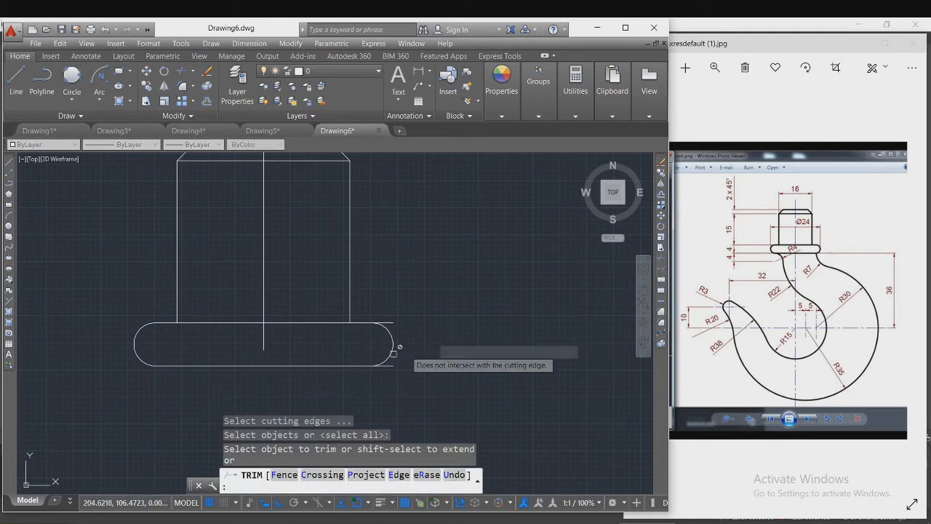
{"action": "left_click", "coordinate": [391, 365]}
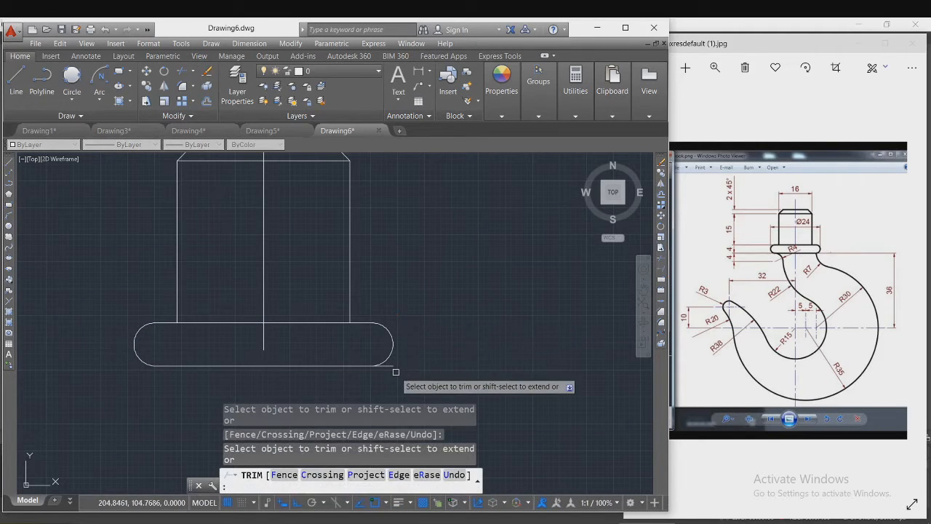
{"action": "key", "text": "Escape"}
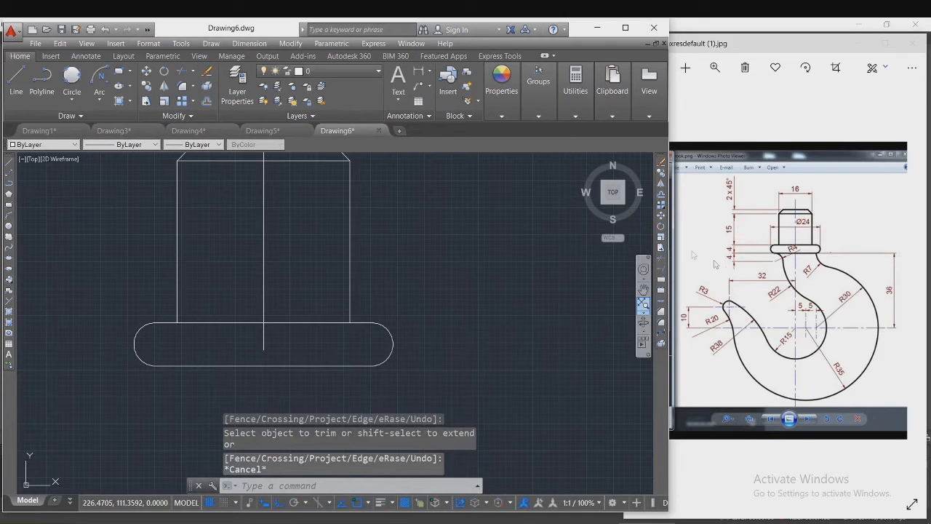
- Check the collar's overall width with a linear dimension between its rounded ends, placed below it, and delete that dimension
{"action": "left_click", "coordinate": [248, 43]}
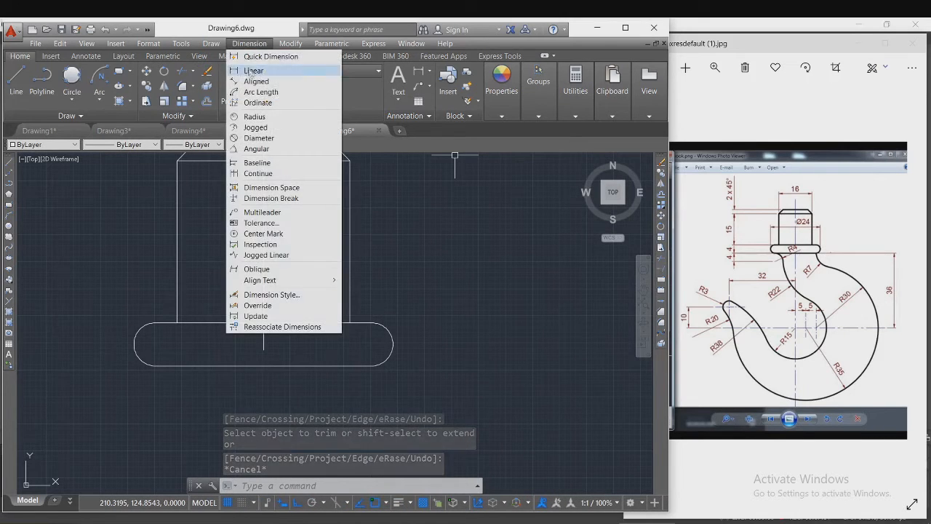
{"action": "left_click", "coordinate": [259, 72]}
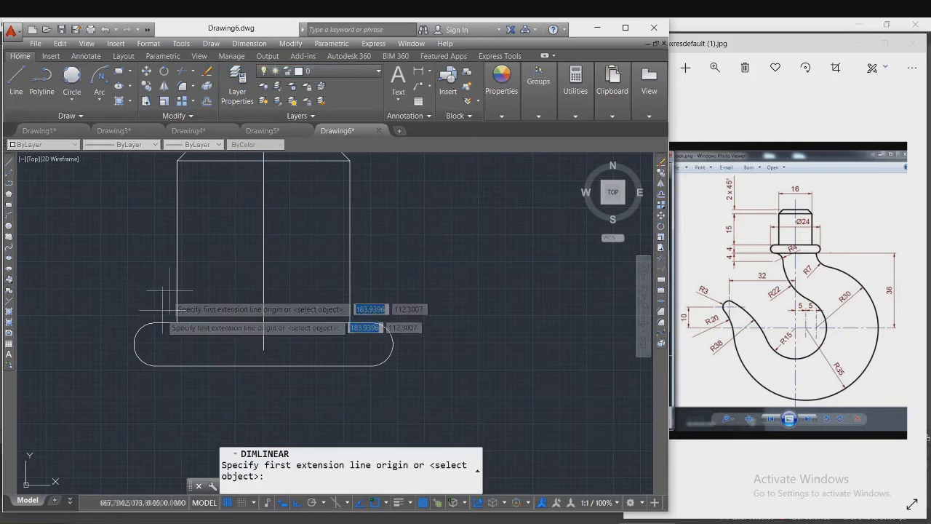
{"action": "left_click", "coordinate": [135, 342]}
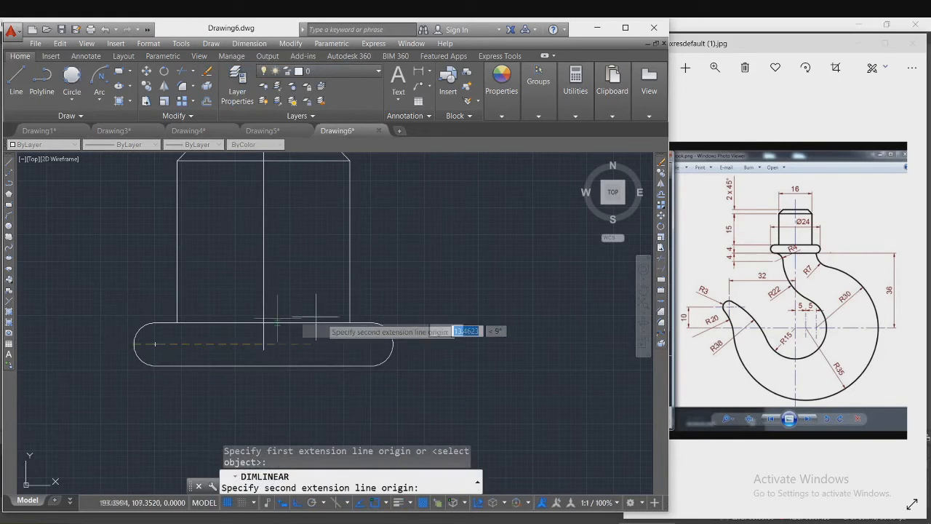
{"action": "left_click", "coordinate": [391, 344]}
{"action": "left_click", "coordinate": [251, 398]}
{"action": "scroll", "coordinate": [259, 394], "scroll_direction": "up", "scroll_amount": 5}
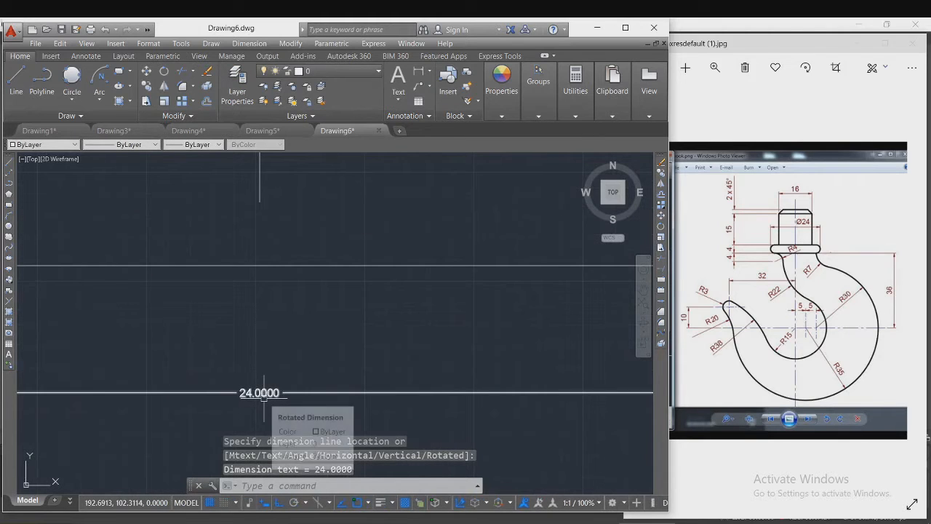
{"action": "left_click", "coordinate": [268, 393]}
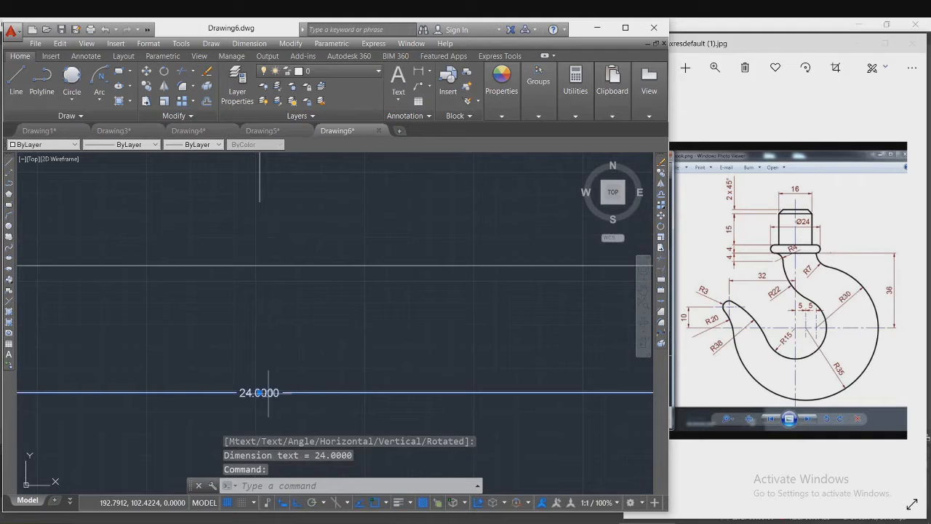
{"action": "key", "text": "Delete"}
{"action": "scroll", "coordinate": [308, 346], "scroll_direction": "down", "scroll_amount": 4}
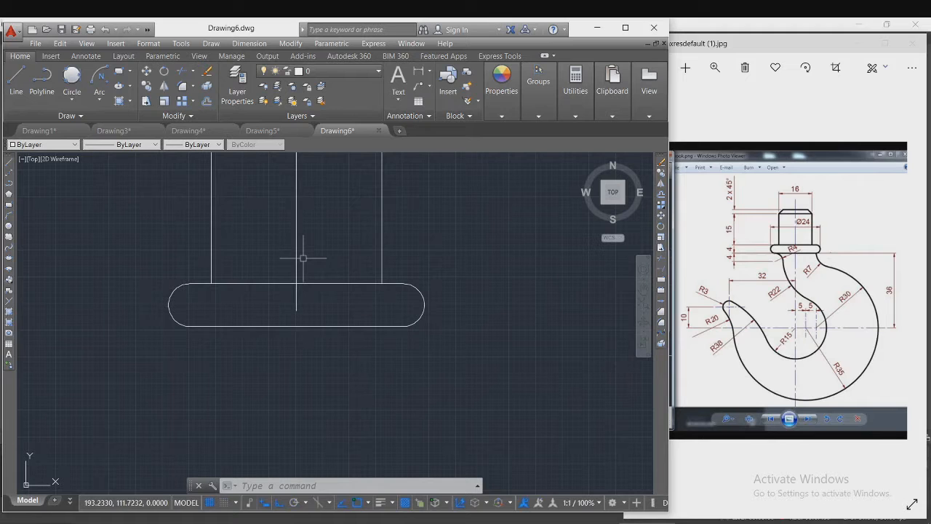
- Draw a vertical line 36 mm downward from the midpoint of the collar's lower edge
{"action": "scroll", "coordinate": [299, 253], "scroll_direction": "down", "scroll_amount": 3}
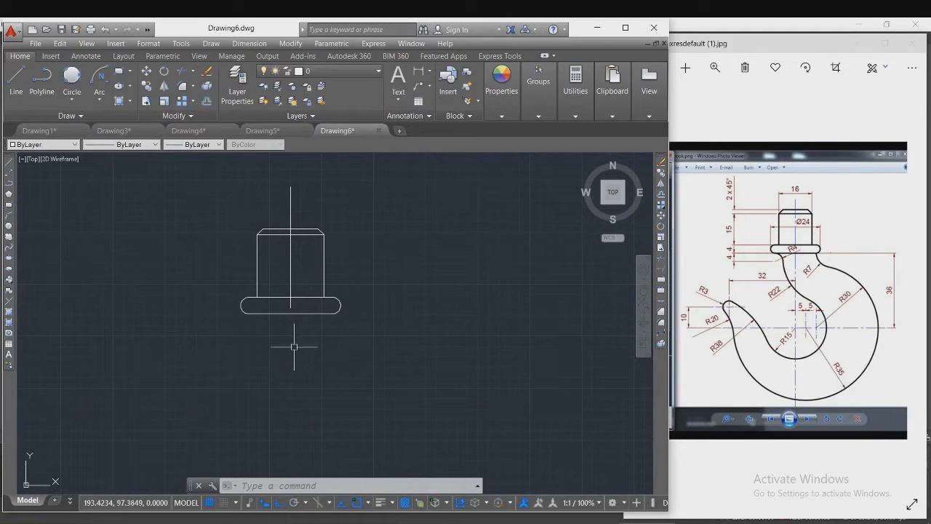
{"action": "scroll", "coordinate": [291, 350], "scroll_direction": "down", "scroll_amount": 2}
{"action": "scroll", "coordinate": [294, 353], "scroll_direction": "up", "scroll_amount": 4}
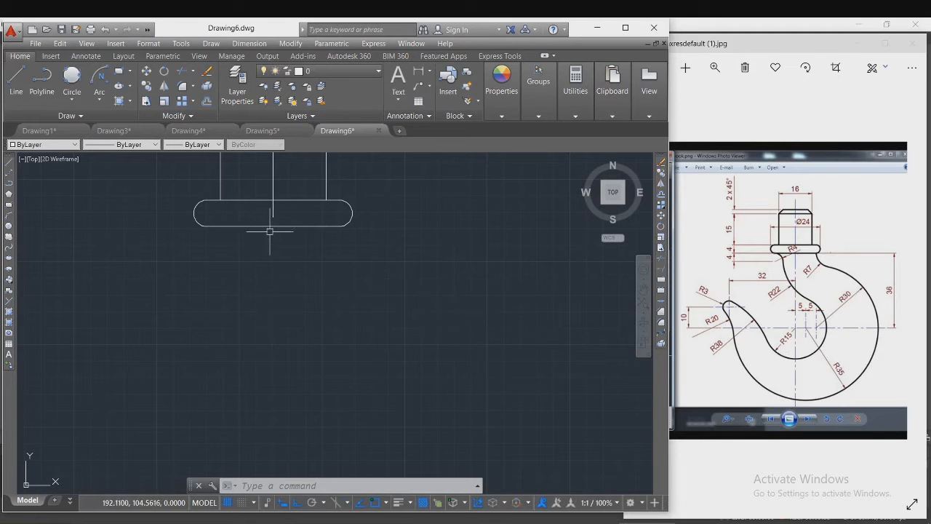
{"action": "key", "text": "l"}
{"action": "key", "text": "Return"}
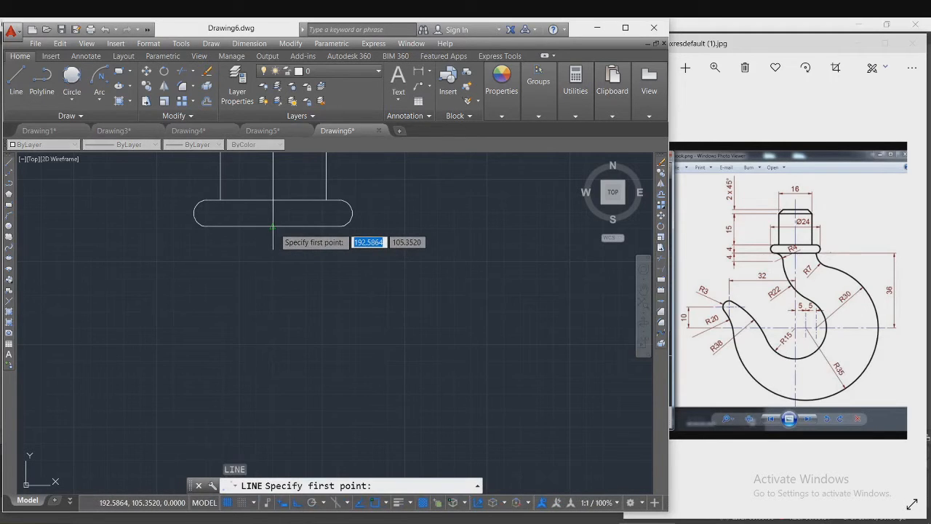
{"action": "left_click", "coordinate": [273, 226]}
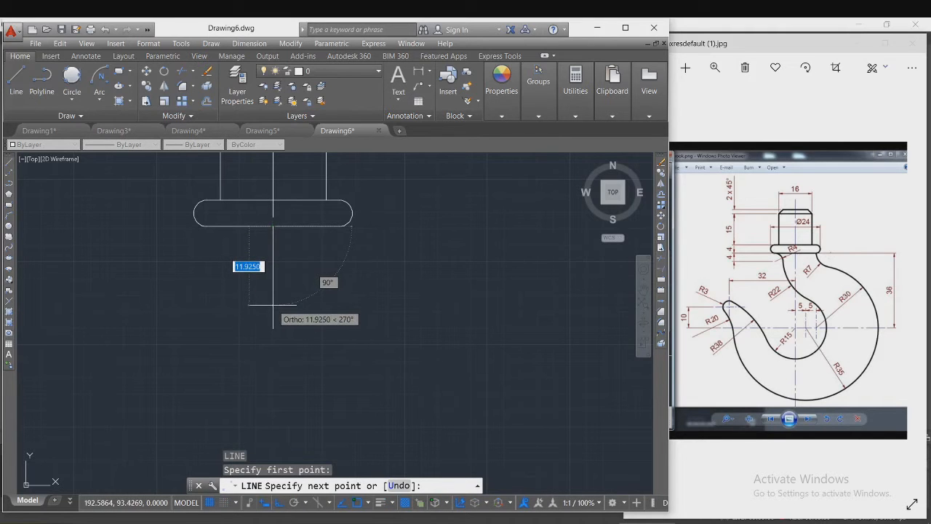
{"action": "type", "text": "36"}
{"action": "key", "text": "Return"}
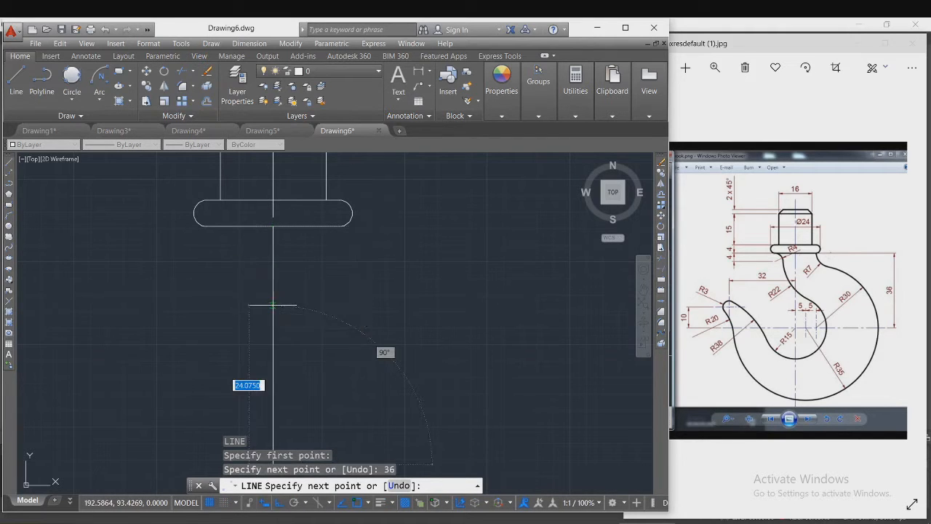
- Continue from the lower end of the 36 mm line with a 5 mm horizontal line to the right
{"action": "scroll", "coordinate": [277, 309], "scroll_direction": "down", "scroll_amount": 3}
{"action": "scroll", "coordinate": [282, 354], "scroll_direction": "up", "scroll_amount": 4}
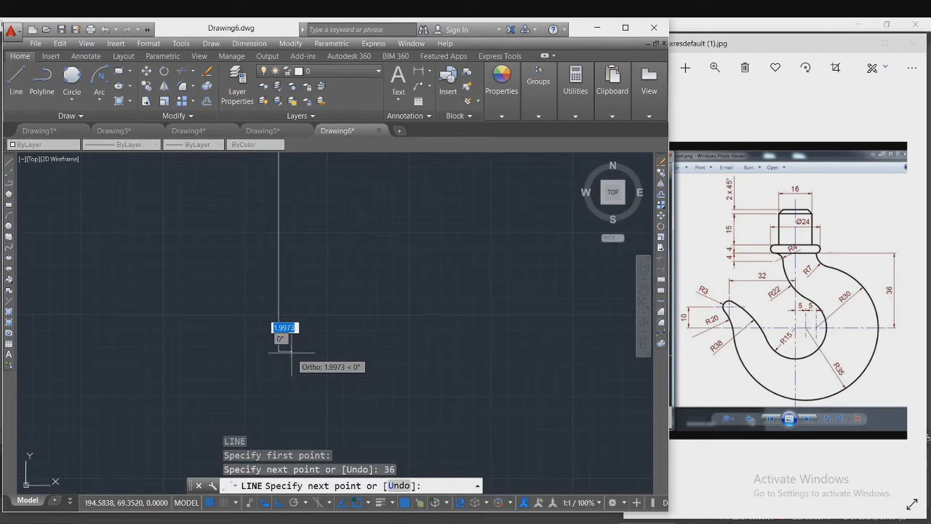
{"action": "type", "text": "5"}
{"action": "key", "text": "Return"}
{"action": "key", "text": "Escape"}
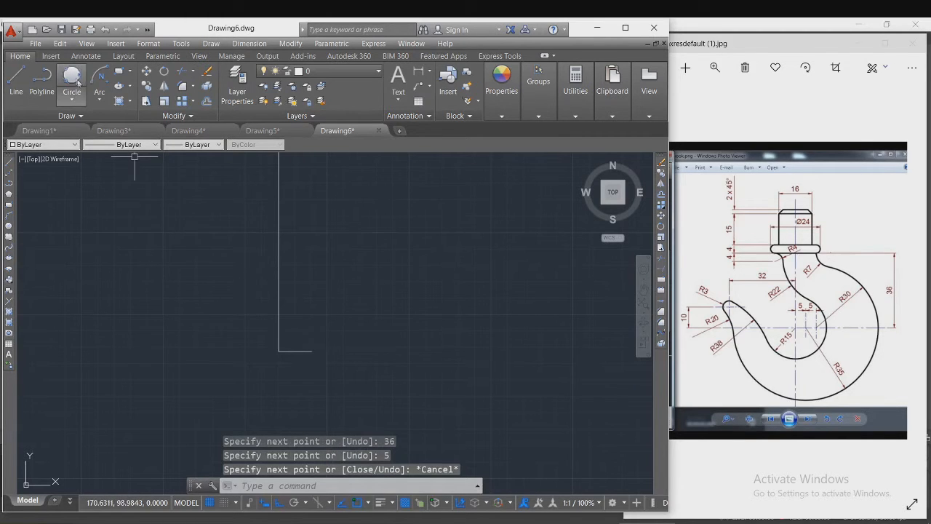
- Draw a circle of radius 35 mm centred on the right end of the 5 mm horizontal line
{"action": "left_click", "coordinate": [73, 103]}
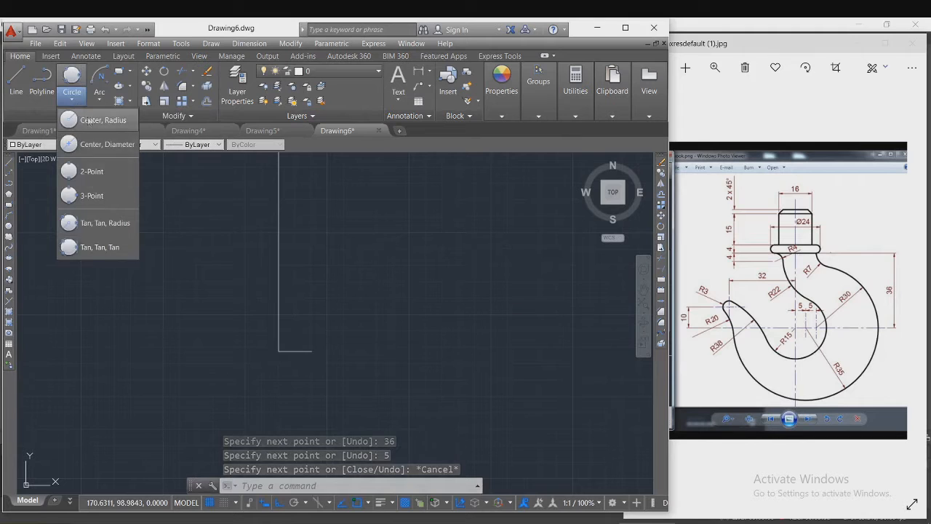
{"action": "left_click", "coordinate": [87, 120]}
{"action": "left_click", "coordinate": [312, 352]}
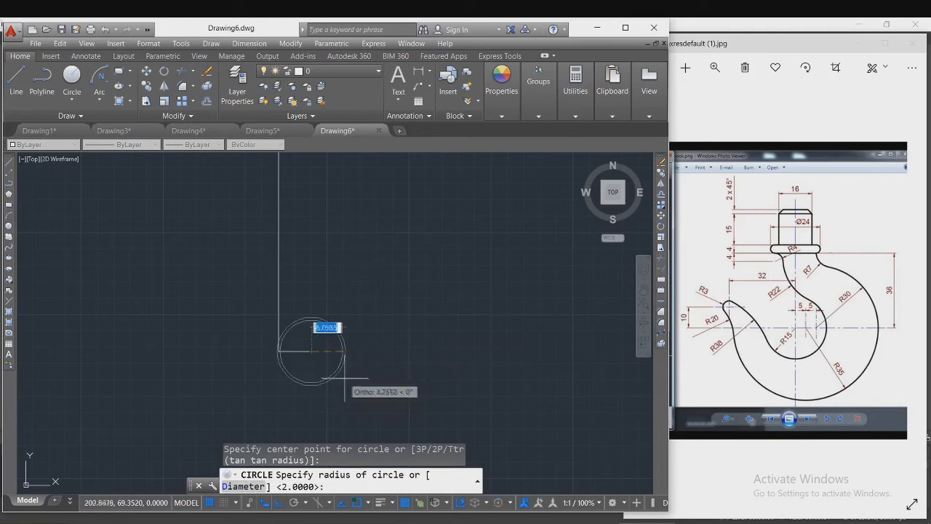
{"action": "type", "text": "35"}
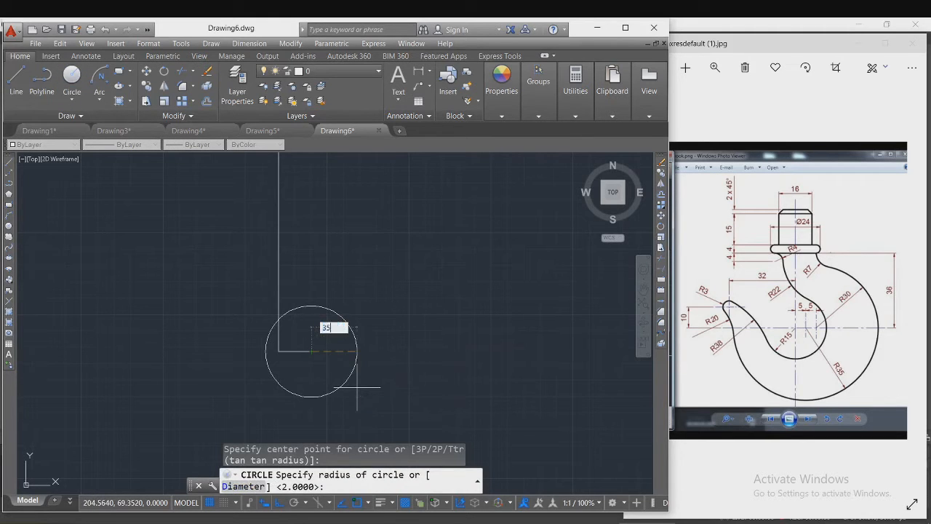
{"action": "key", "text": "Return"}
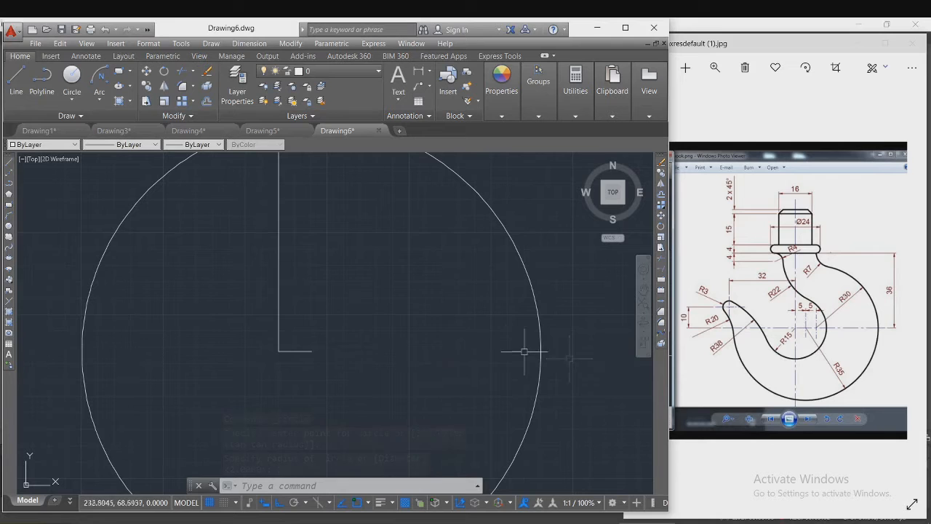
- Draw a second 5 mm horizontal line to the right from the centre of the 35 mm radius circle
{"action": "type", "text": "l"}
{"action": "key", "text": "Return"}
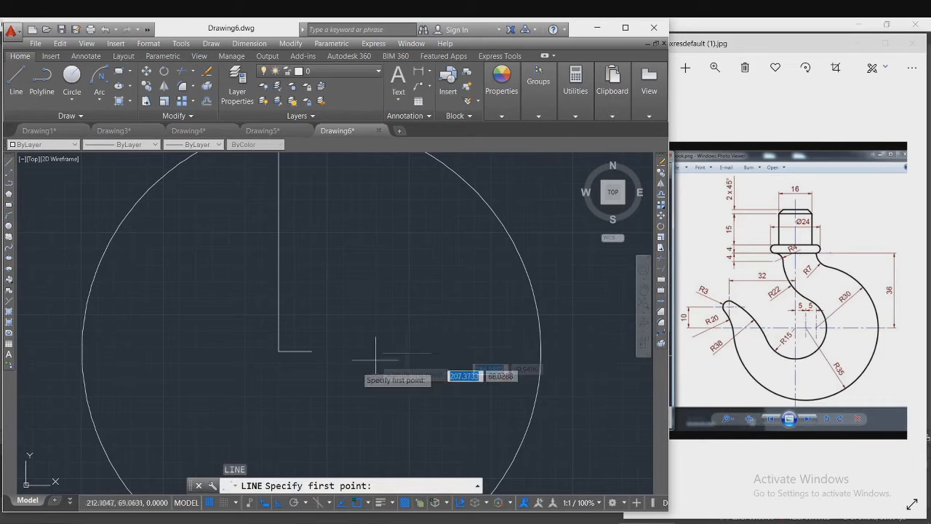
{"action": "left_click", "coordinate": [313, 351]}
{"action": "type", "text": "5"}
{"action": "key", "text": "Return"}
{"action": "key", "text": "Escape"}
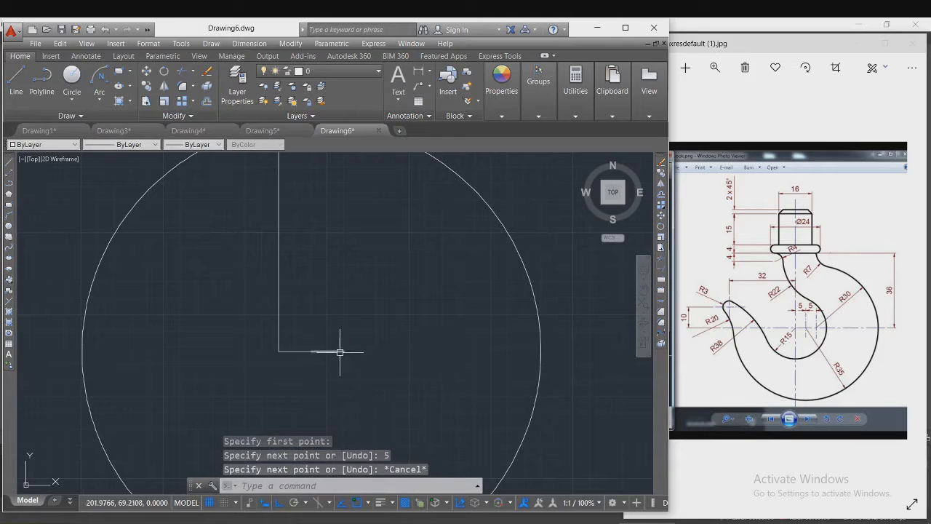
- Draw a circle of radius 30 mm centred on the right end of the second 5 mm line
{"action": "left_click", "coordinate": [71, 77]}
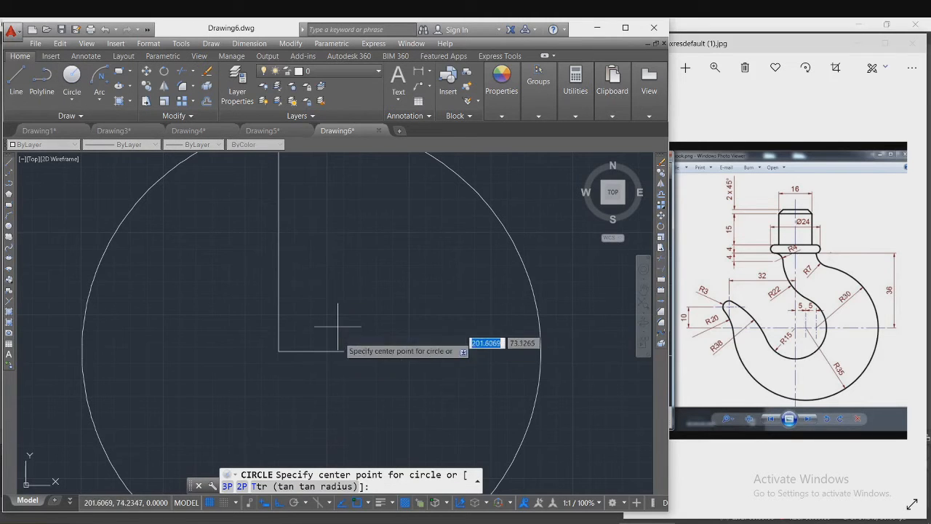
{"action": "left_click", "coordinate": [343, 351]}
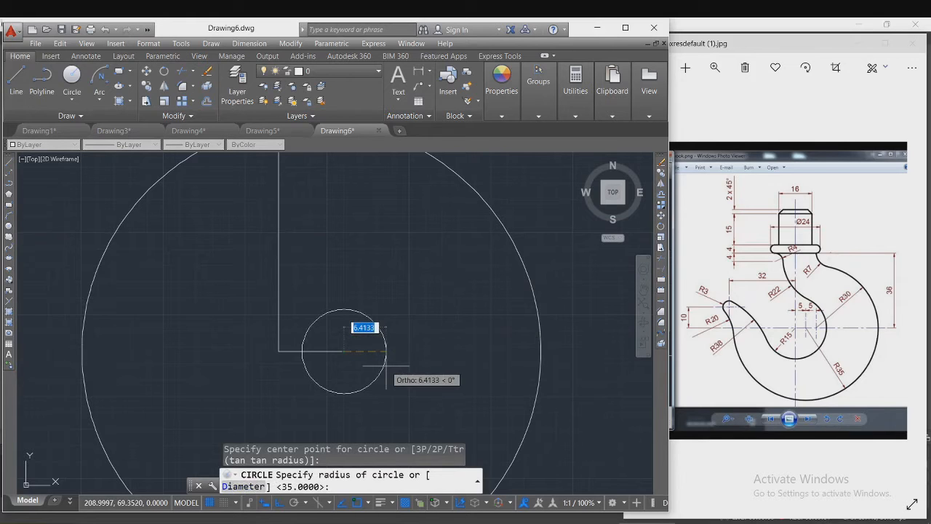
{"action": "type", "text": "30"}
{"action": "key", "text": "Return"}
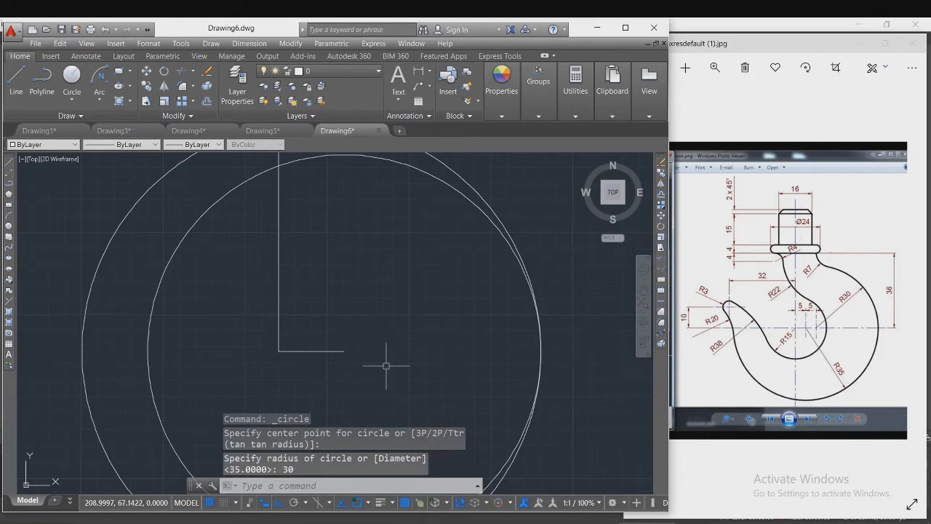
- Delete both 5 mm horizontal helper lines at the lower end of the vertical line
{"action": "left_click", "coordinate": [322, 352]}
{"action": "key", "text": "Delete"}
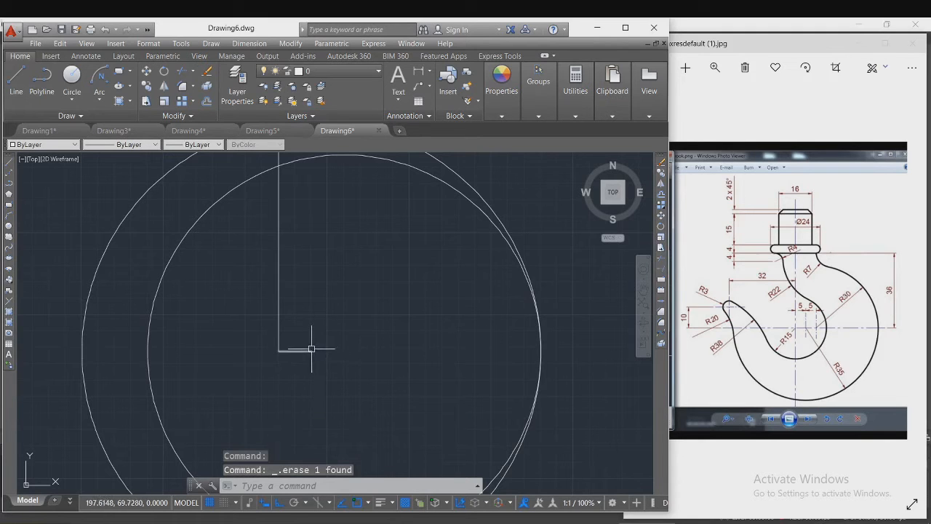
{"action": "left_click", "coordinate": [308, 352]}
{"action": "mouse_move", "coordinate": [311, 354]}
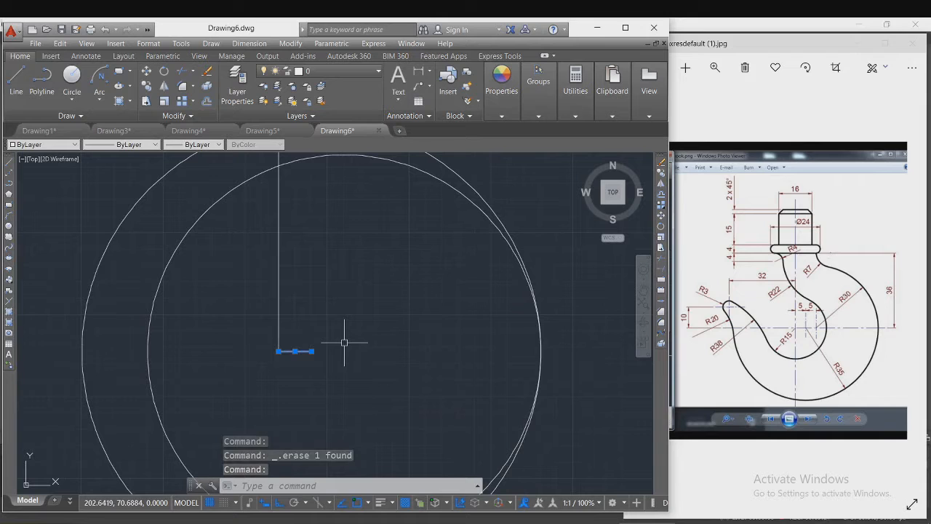
{"action": "scroll", "coordinate": [358, 340], "scroll_direction": "down", "scroll_amount": 2}
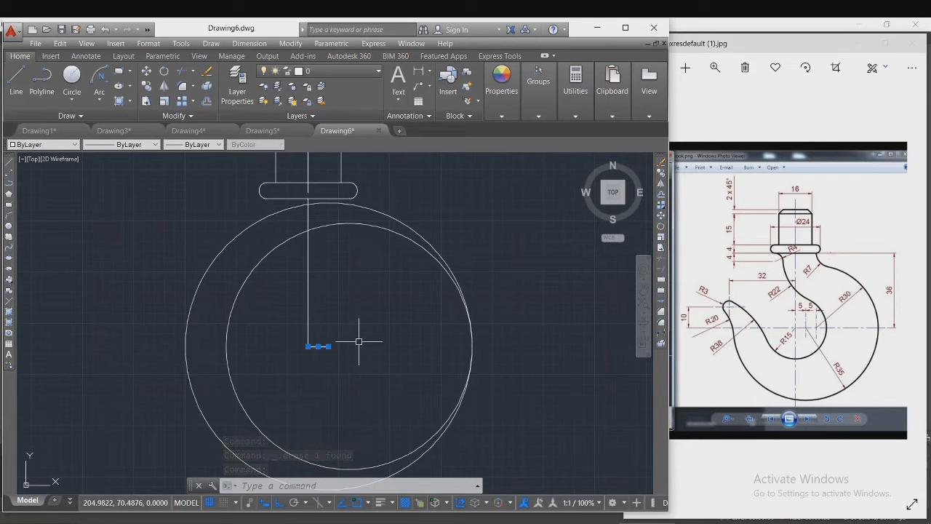
{"action": "key", "text": "Delete"}
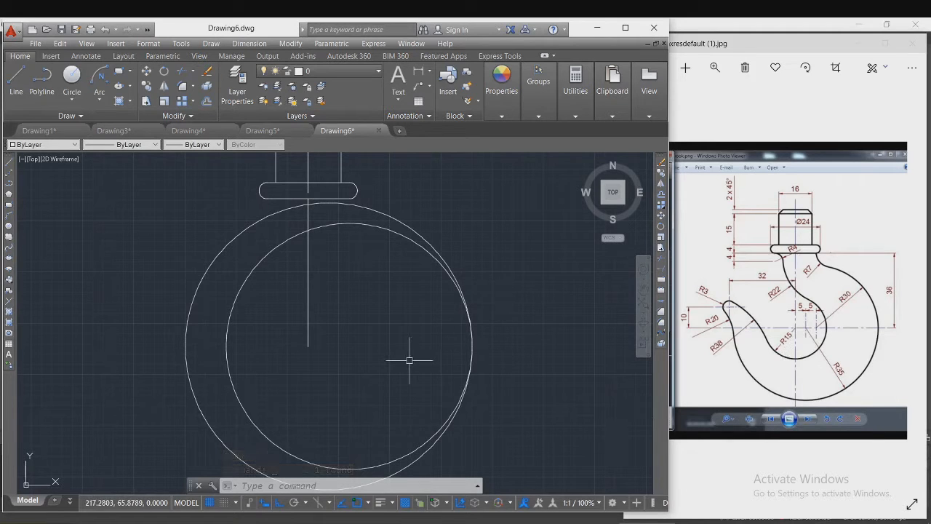
- Draw a circle of radius 15 mm centred on the lower end of the 36 mm vertical line
{"action": "type", "text": "c"}
{"action": "key", "text": "Return"}
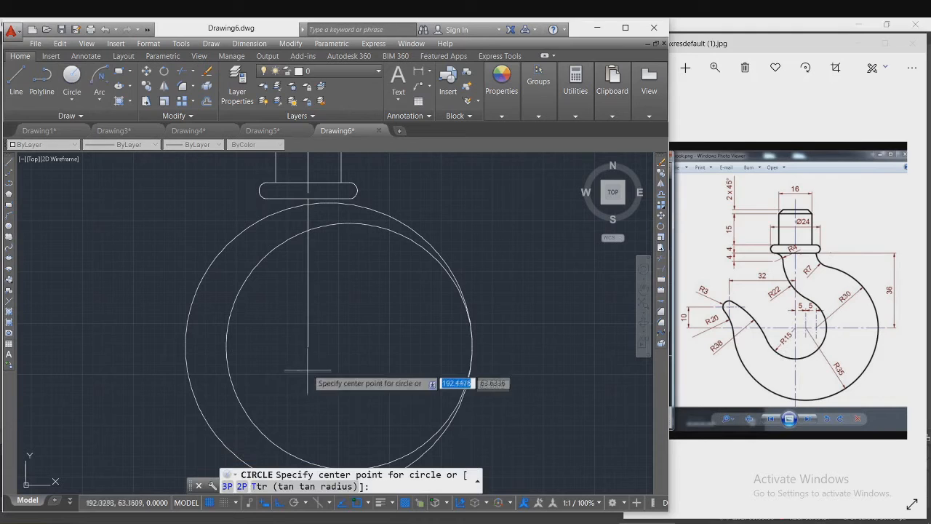
{"action": "left_click", "coordinate": [308, 347]}
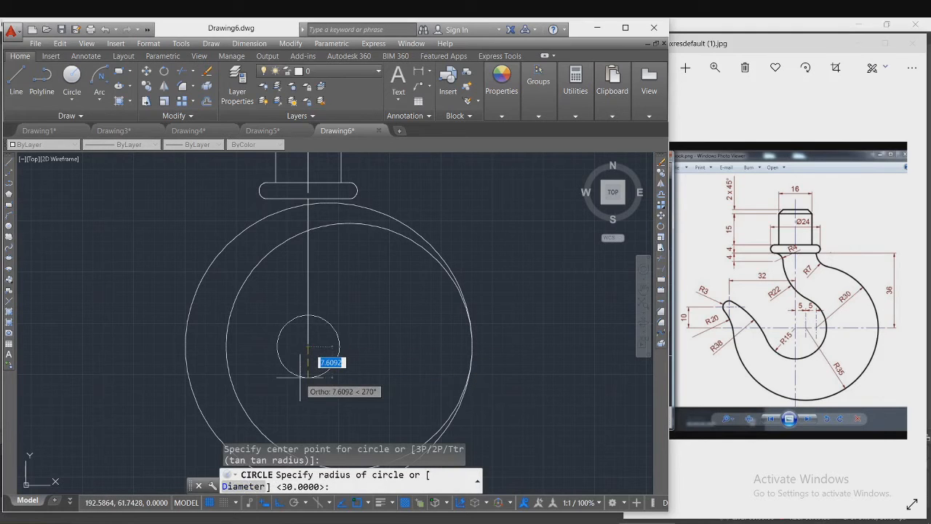
{"action": "type", "text": "15"}
{"action": "key", "text": "Return"}
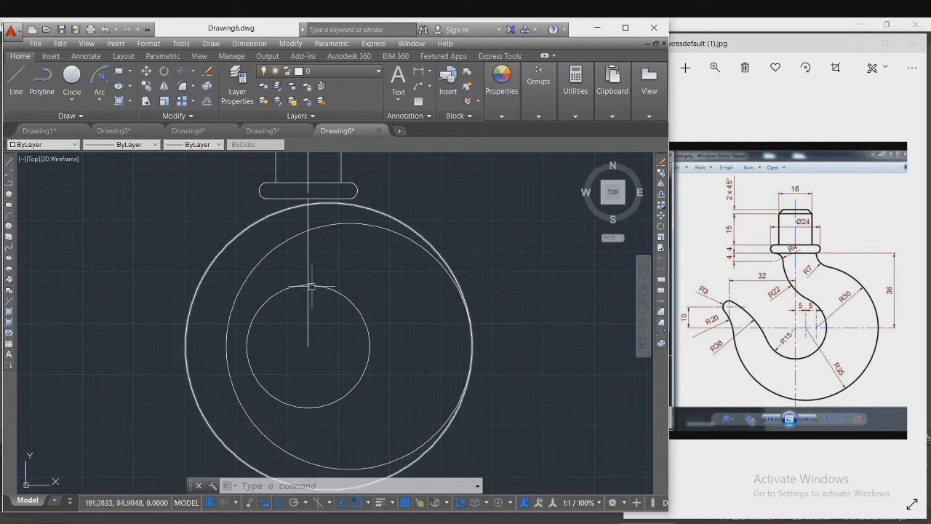
- Trim the 35 mm radius circle's upper-right part and the 30 mm radius circle's left and lower part, using all objects as cutting edges
{"action": "type", "text": "TR"}
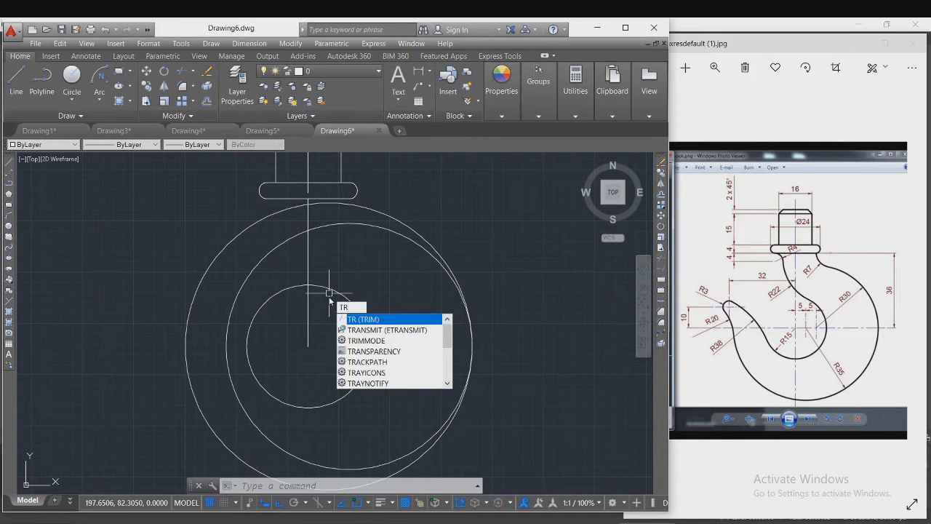
{"action": "key", "text": "Return"}
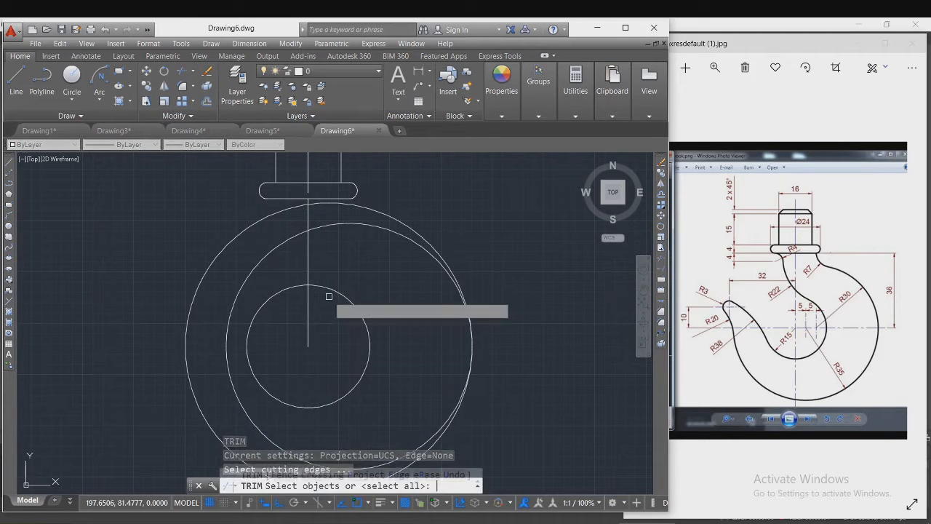
{"action": "key", "text": "Return"}
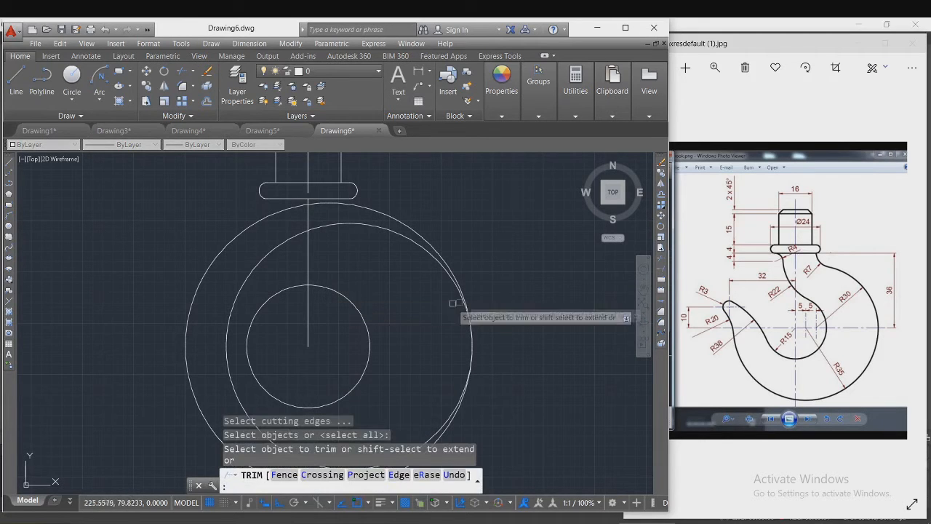
{"action": "left_click", "coordinate": [430, 245]}
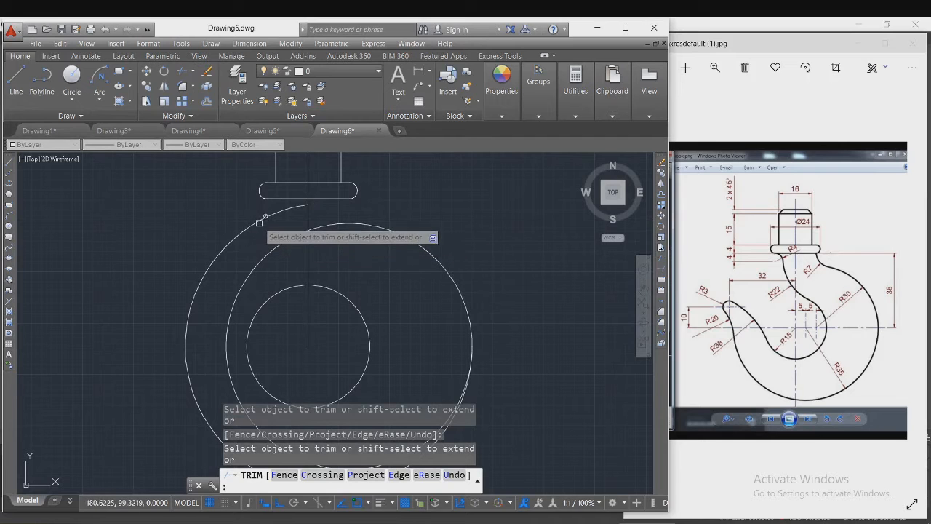
{"action": "scroll", "coordinate": [232, 218], "scroll_direction": "down", "scroll_amount": 2}
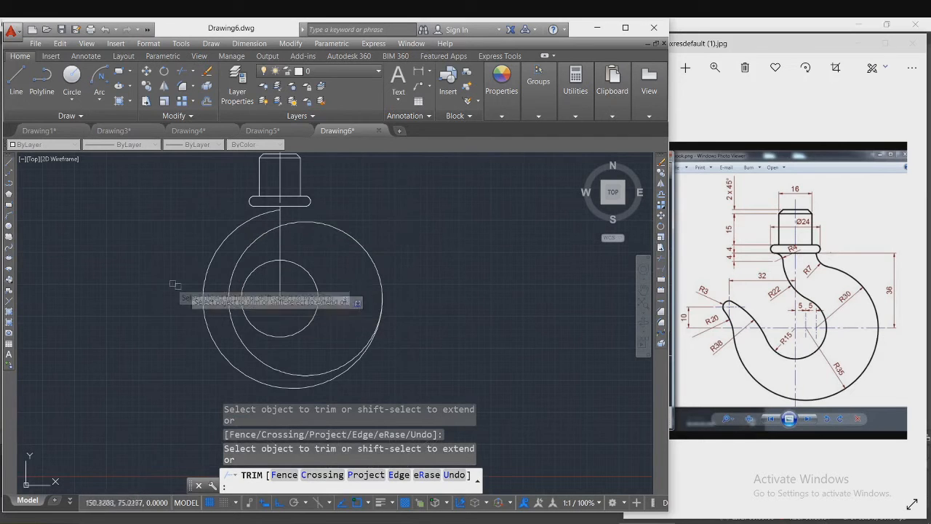
{"action": "left_click", "coordinate": [234, 329]}
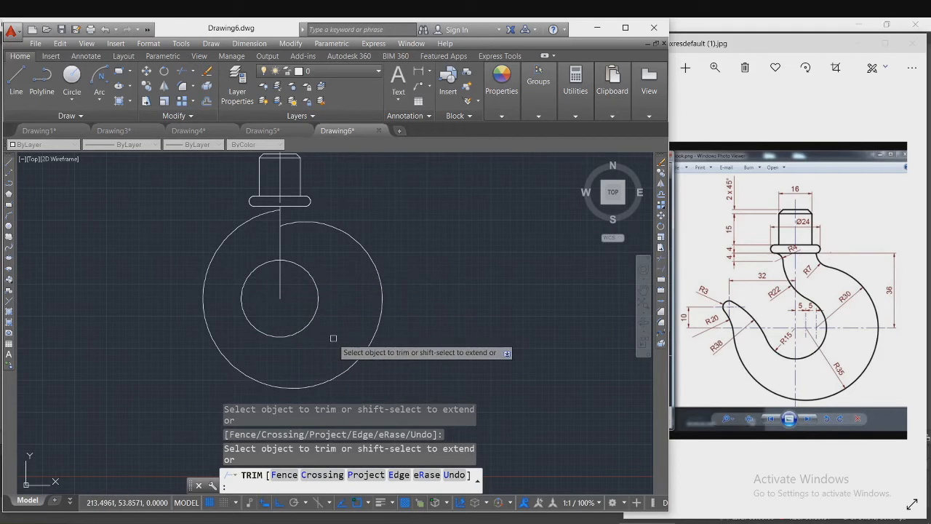
{"action": "key", "text": "Escape"}
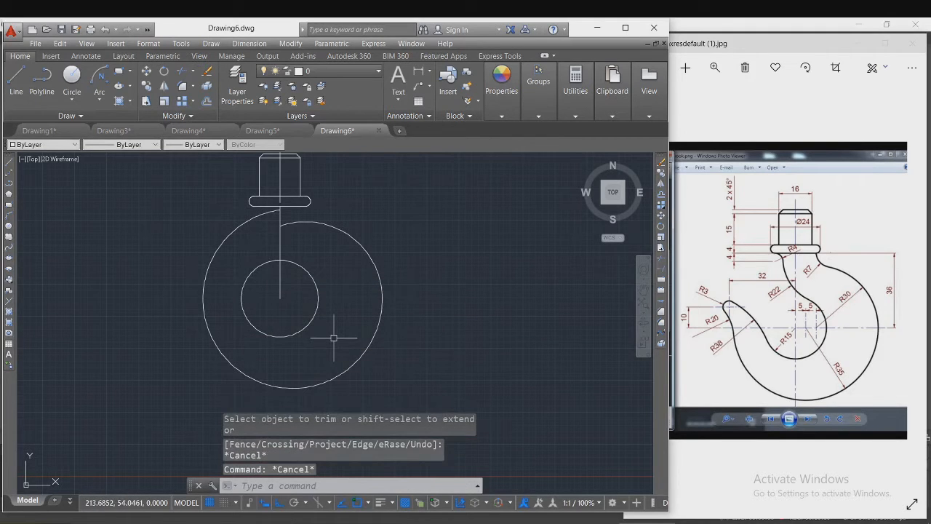
{"action": "key", "text": "Escape"}
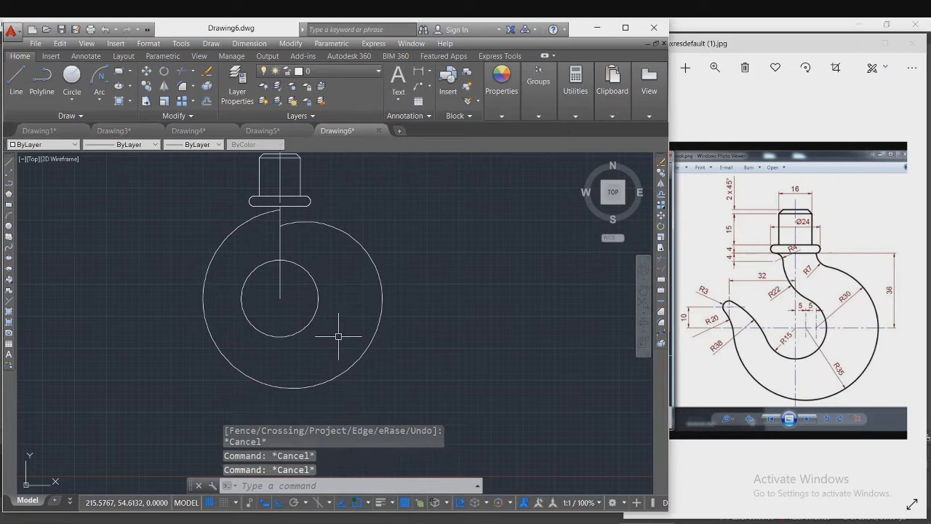
- Draw a 32 mm horizontal line to the left from the centre of the 15 mm radius circle
{"action": "type", "text": "l"}
{"action": "key", "text": "Return"}
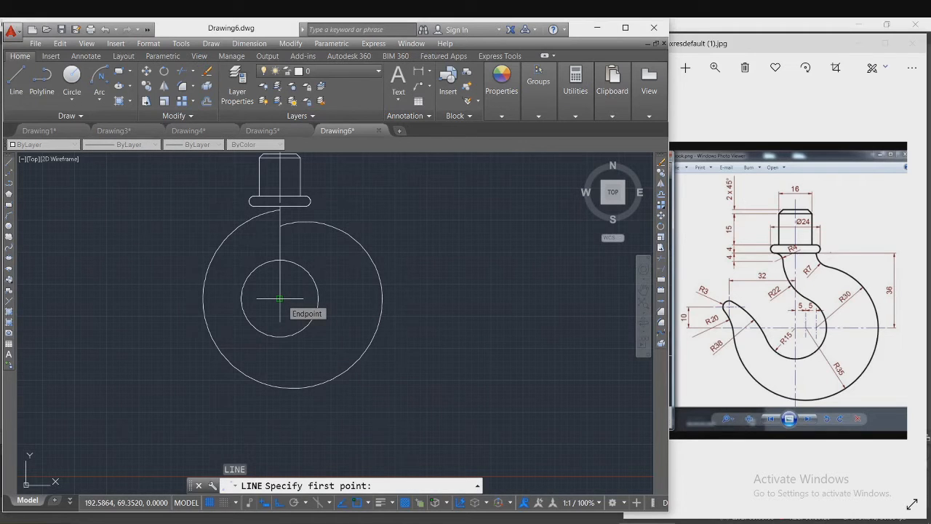
{"action": "left_click", "coordinate": [280, 299]}
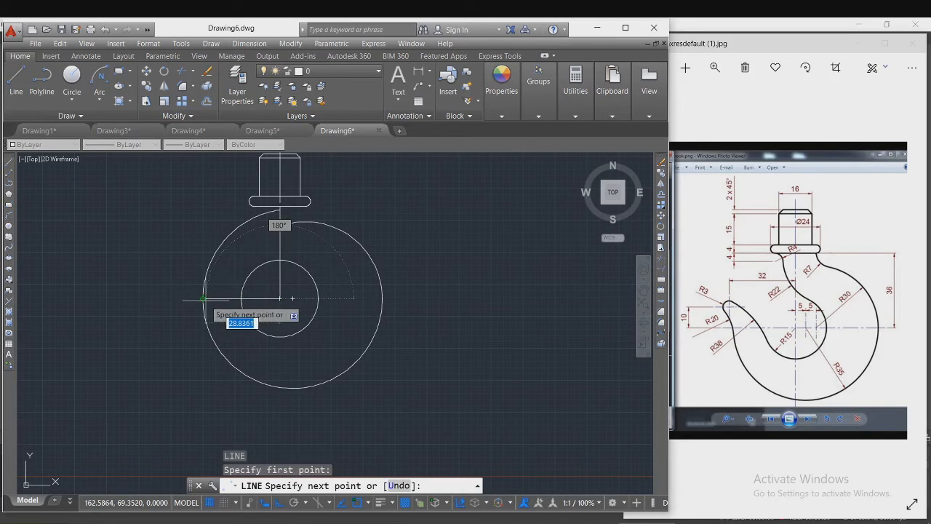
{"action": "type", "text": "32"}
{"action": "key", "text": "Return"}
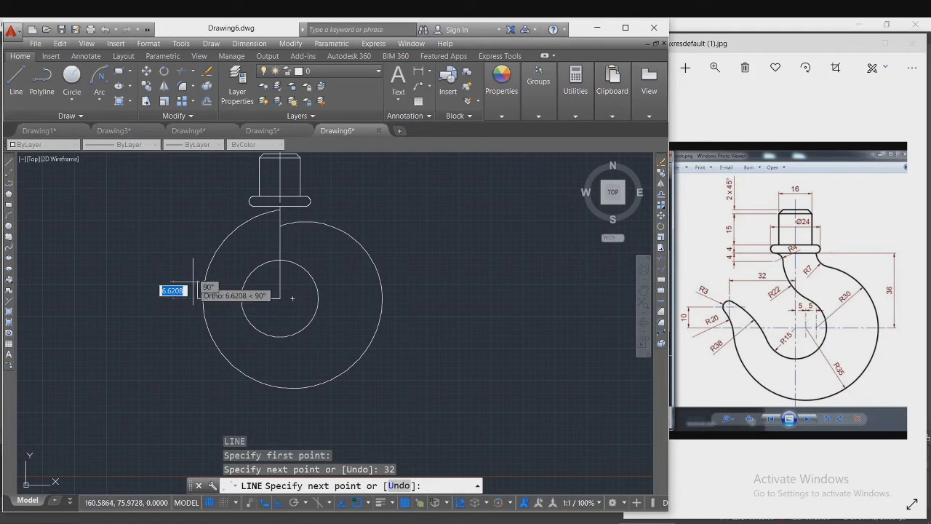
{"action": "key", "text": "Escape"}
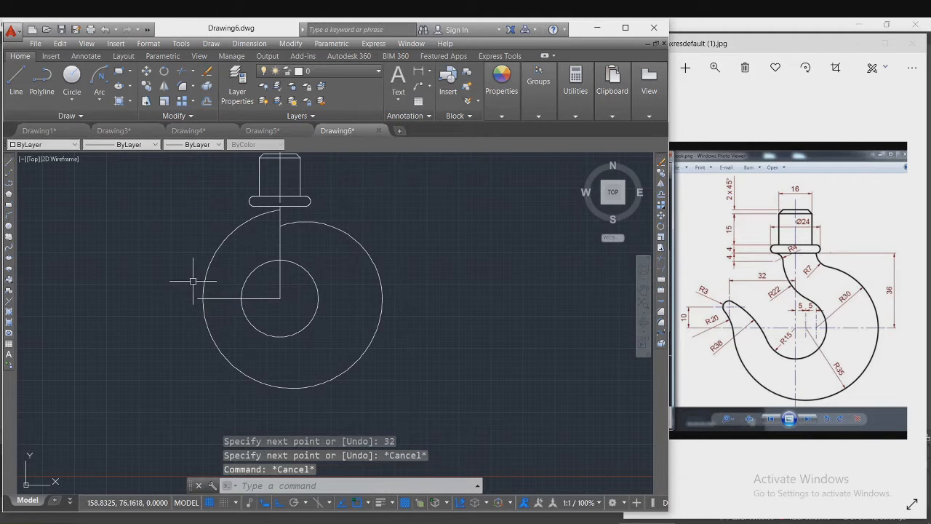
- Draw a circle of radius 3 mm centred 10 mm above the left end of the 32 mm line
{"action": "left_click", "coordinate": [71, 76]}
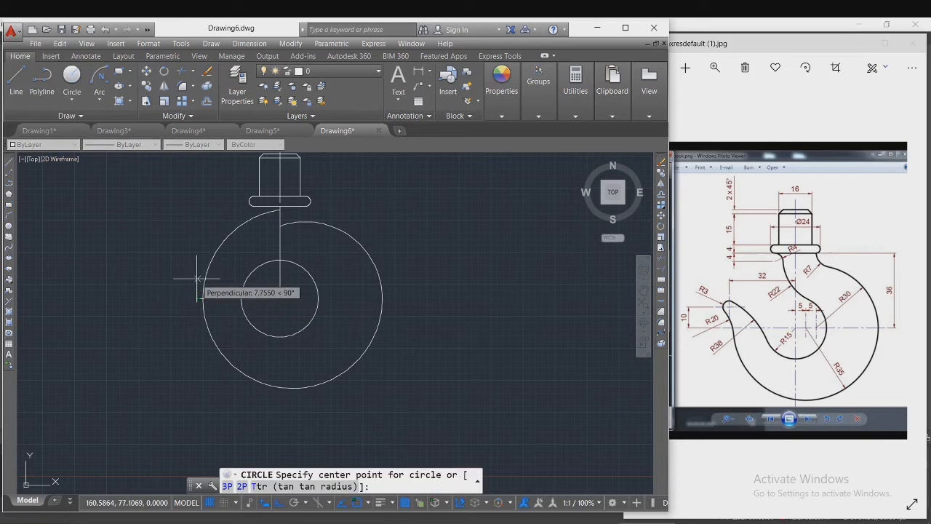
{"action": "type", "text": "10"}
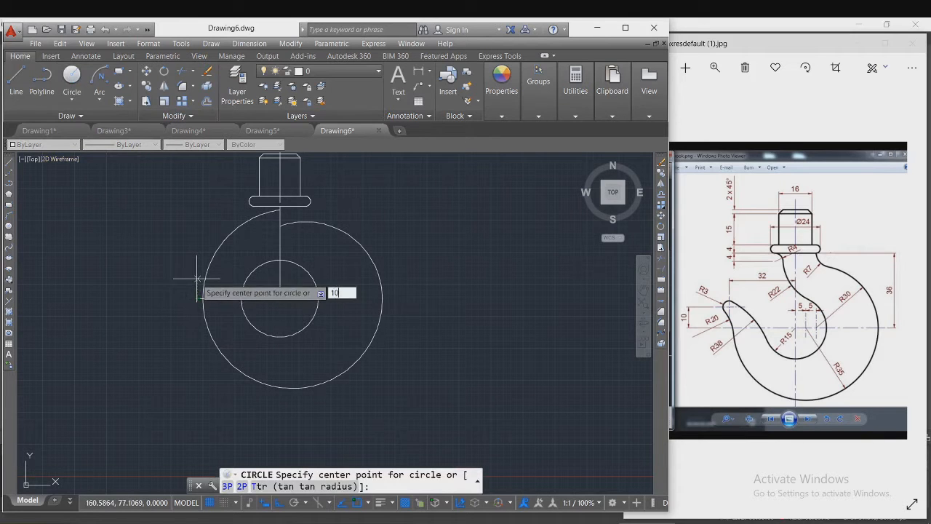
{"action": "key", "text": "Return"}
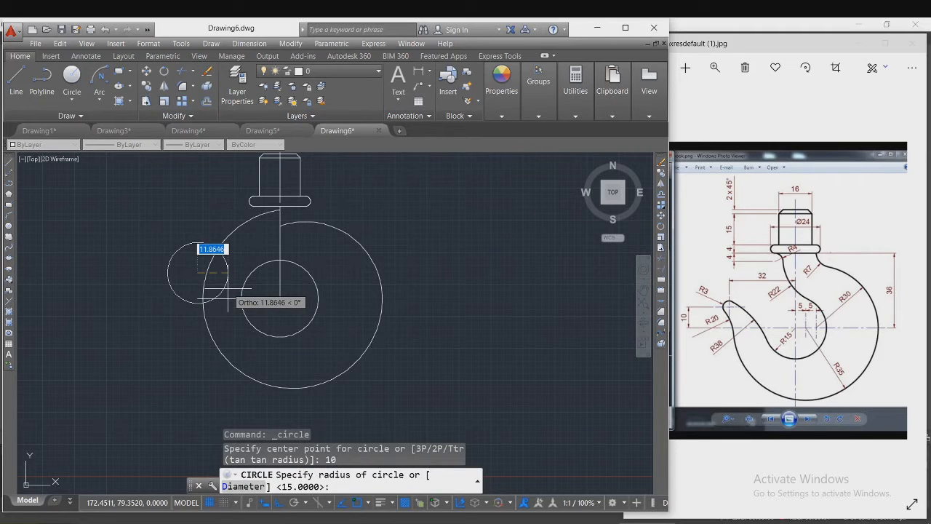
{"action": "type", "text": "3"}
{"action": "key", "text": "Return"}
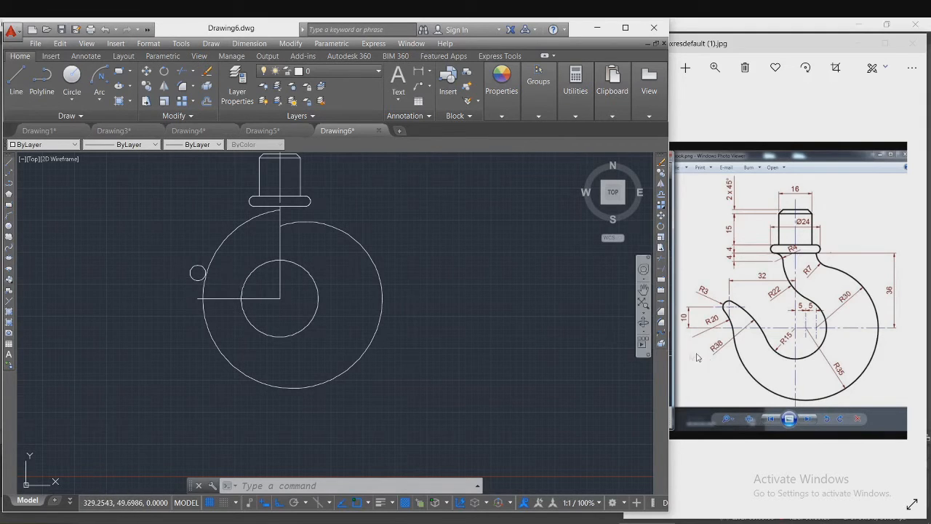
- Draw a circle of radius 38 mm tangent to the 15 mm radius circle's left side and the 3 mm radius tip circle
{"action": "left_click", "coordinate": [72, 101]}
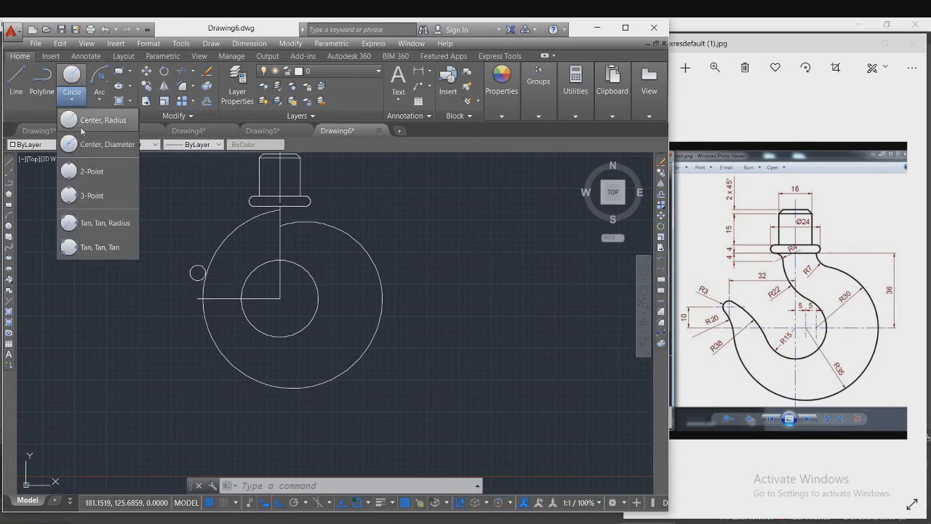
{"action": "left_click", "coordinate": [106, 224]}
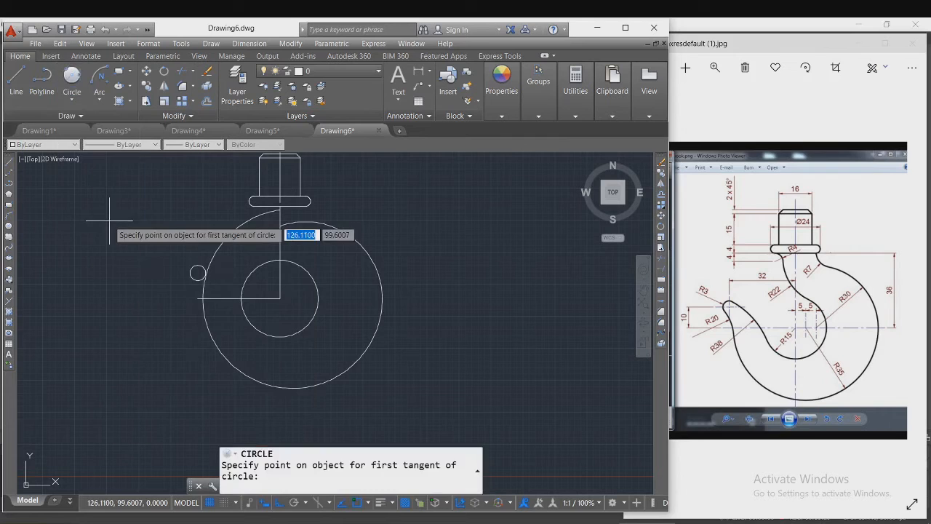
{"action": "left_click", "coordinate": [242, 296]}
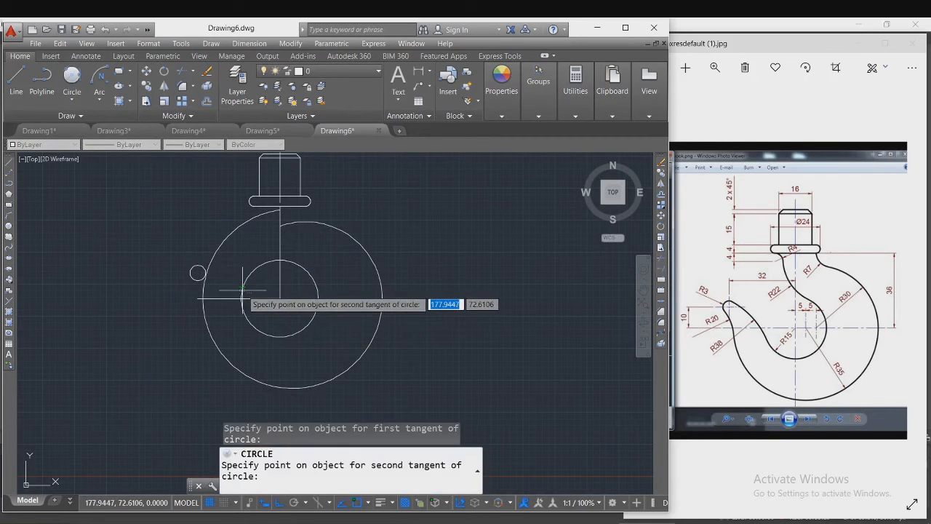
{"action": "left_click", "coordinate": [198, 273]}
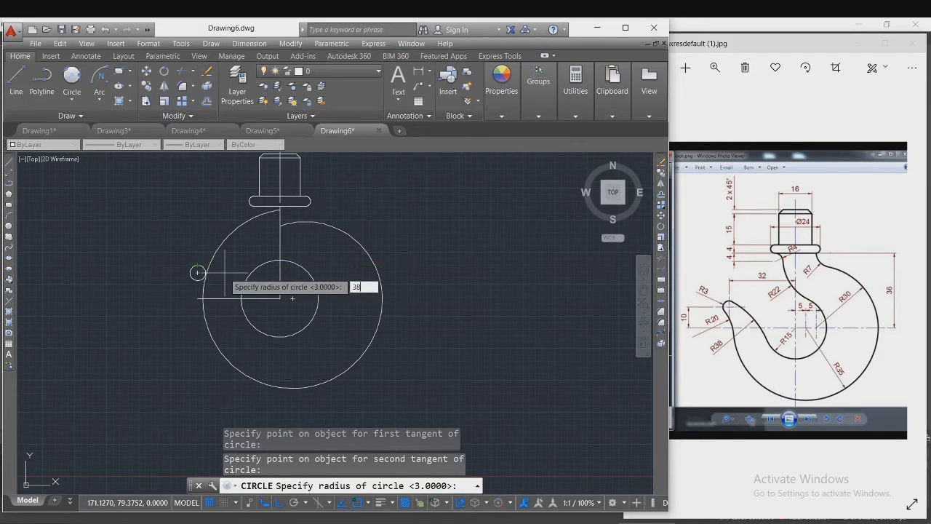
{"action": "key", "text": "Return"}
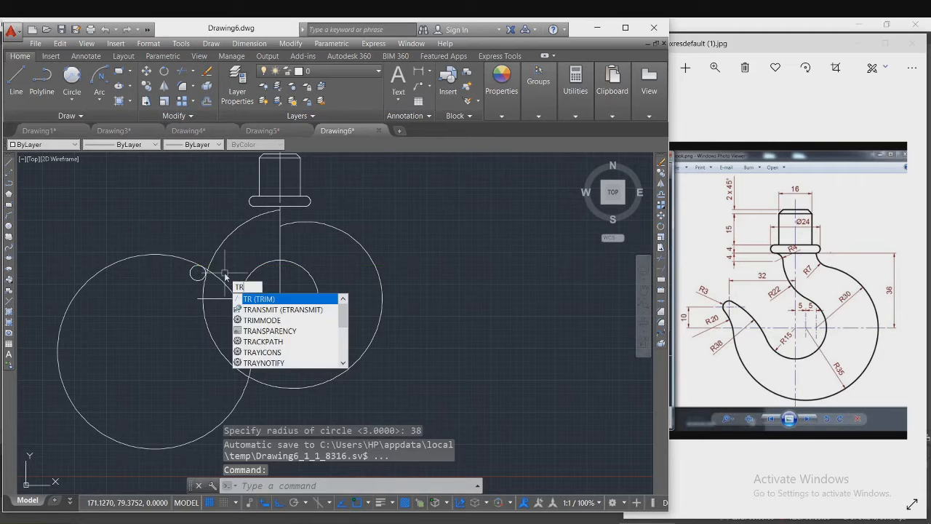
- Trim the 15 mm radius circle's upper-left part and the 38 mm radius circle's excess beyond its tangent points, using all objects as cutting edges
{"action": "key", "text": "Return"}
{"action": "key", "text": "Return"}
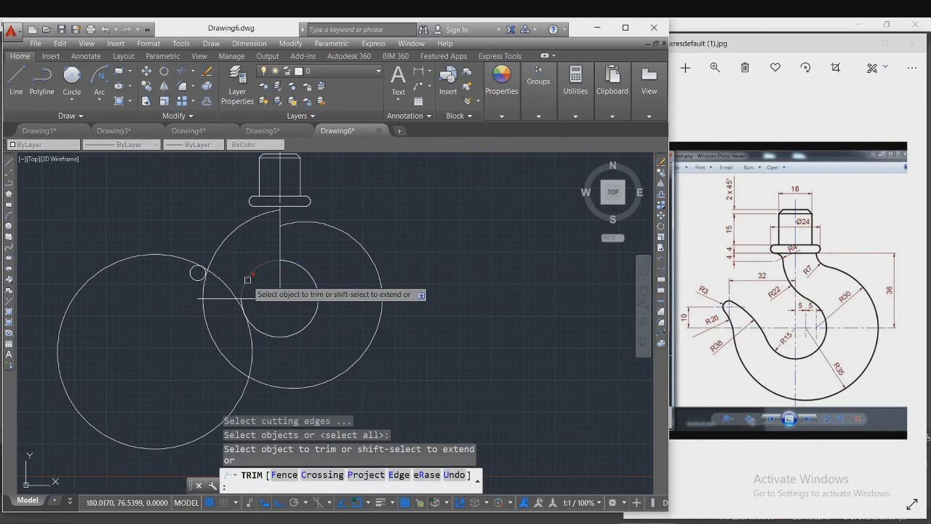
{"action": "left_click", "coordinate": [248, 279]}
{"action": "scroll", "coordinate": [251, 299], "scroll_direction": "up", "scroll_amount": 5}
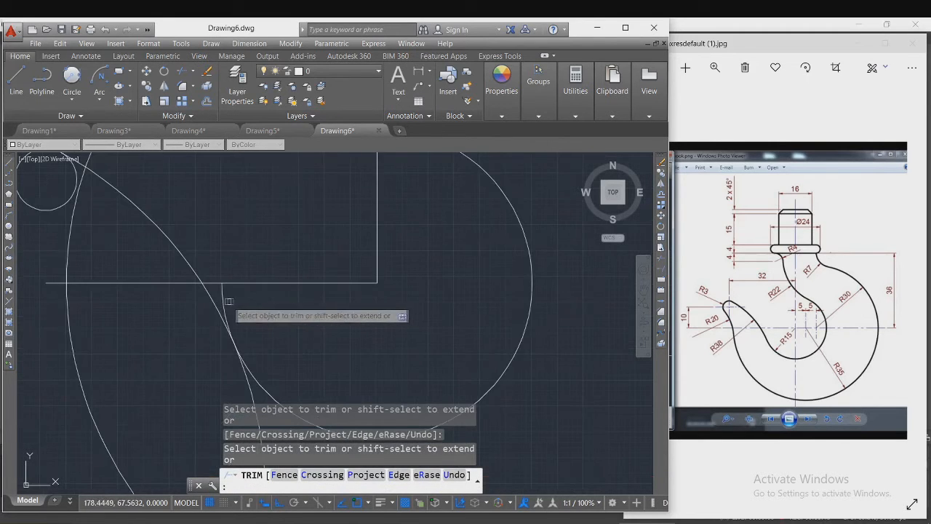
{"action": "scroll", "coordinate": [265, 297], "scroll_direction": "down", "scroll_amount": 4}
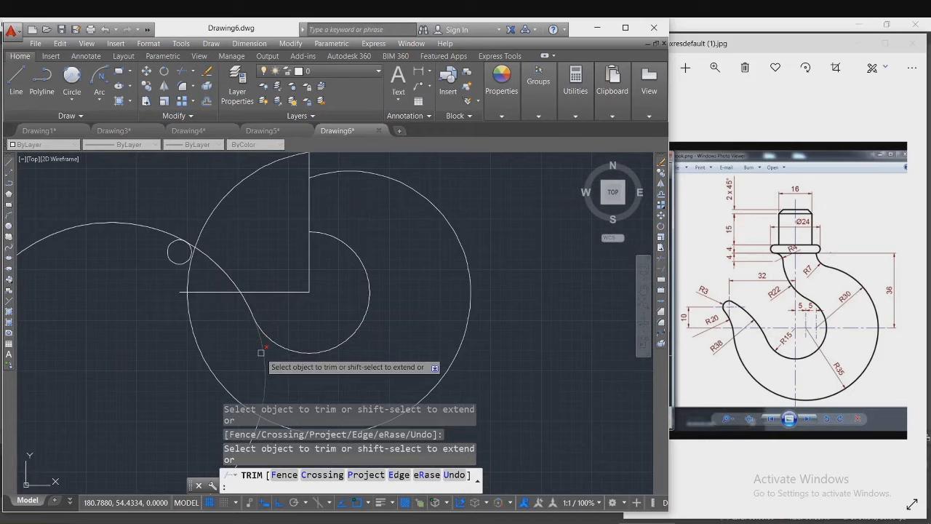
{"action": "left_click", "coordinate": [261, 353]}
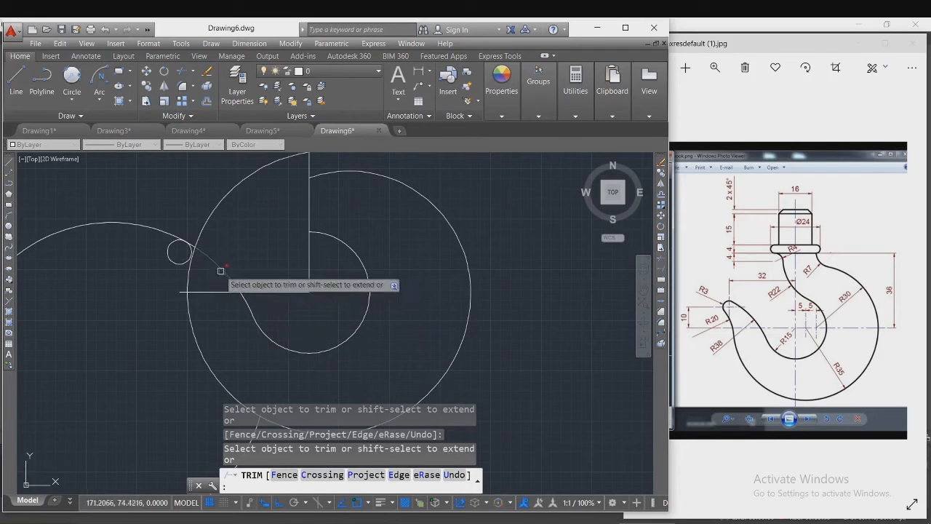
{"action": "left_click", "coordinate": [175, 240]}
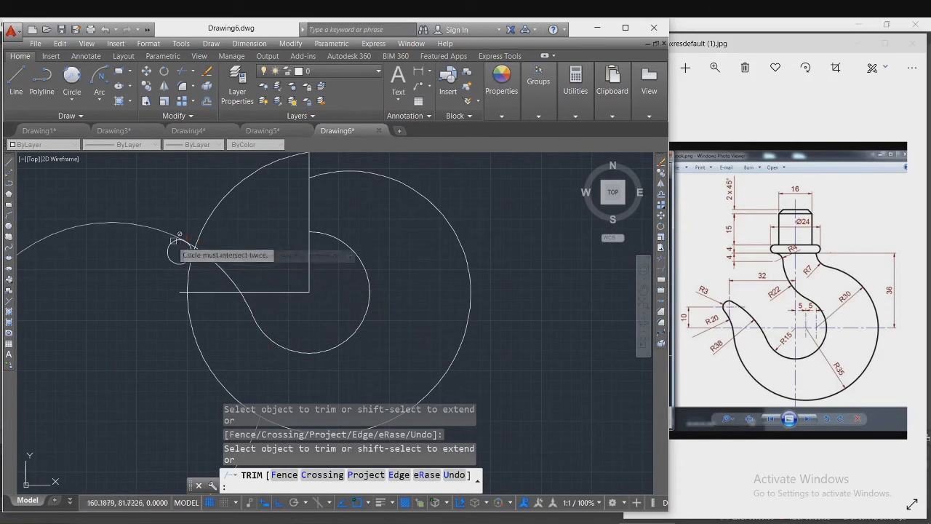
{"action": "left_click", "coordinate": [136, 223]}
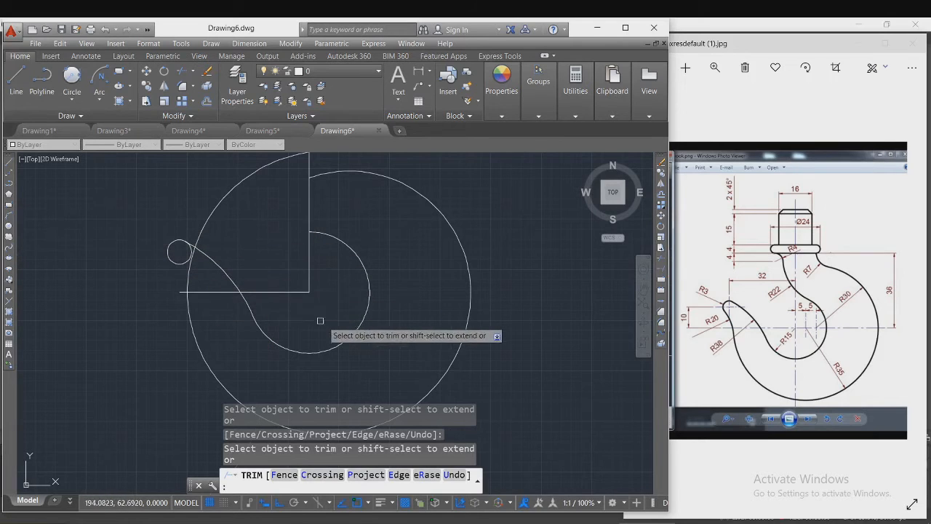
{"action": "scroll", "coordinate": [333, 248], "scroll_direction": "down", "scroll_amount": 2}
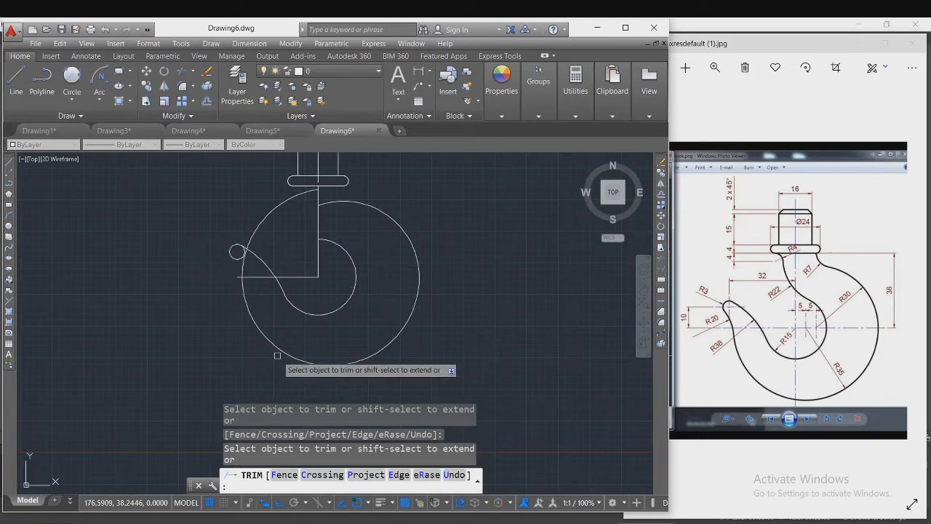
{"action": "key", "text": "Escape"}
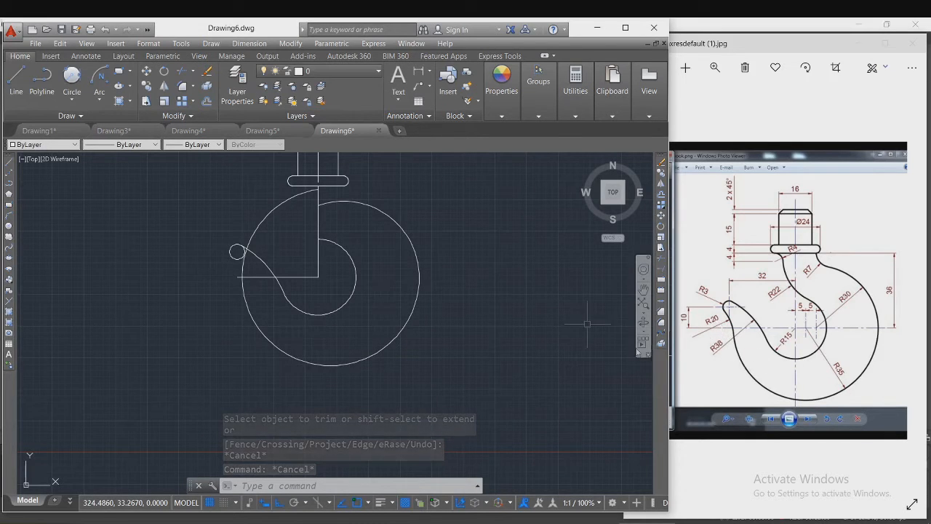
- Draw a circle of radius 20 mm tangent to the 3 mm radius tip circle and the left side of the 35 mm radius arc
{"action": "left_click", "coordinate": [71, 77]}
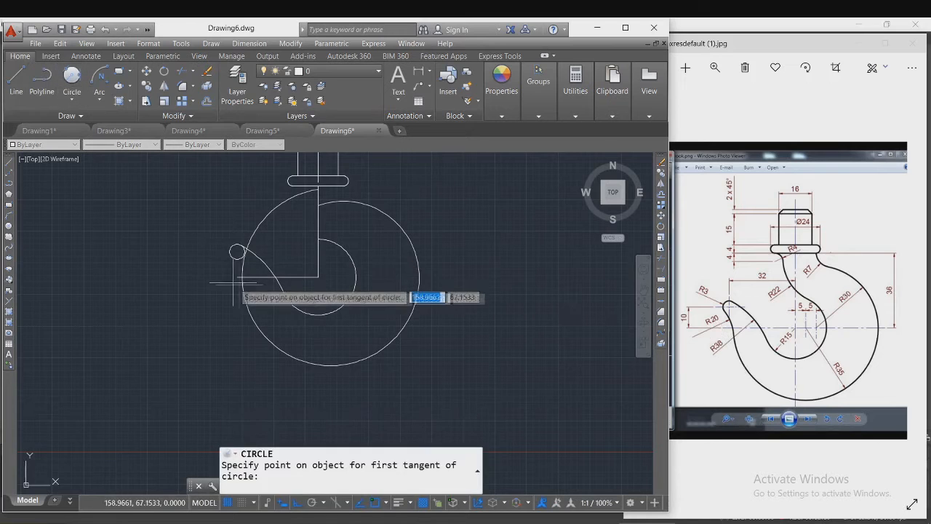
{"action": "left_click", "coordinate": [232, 258]}
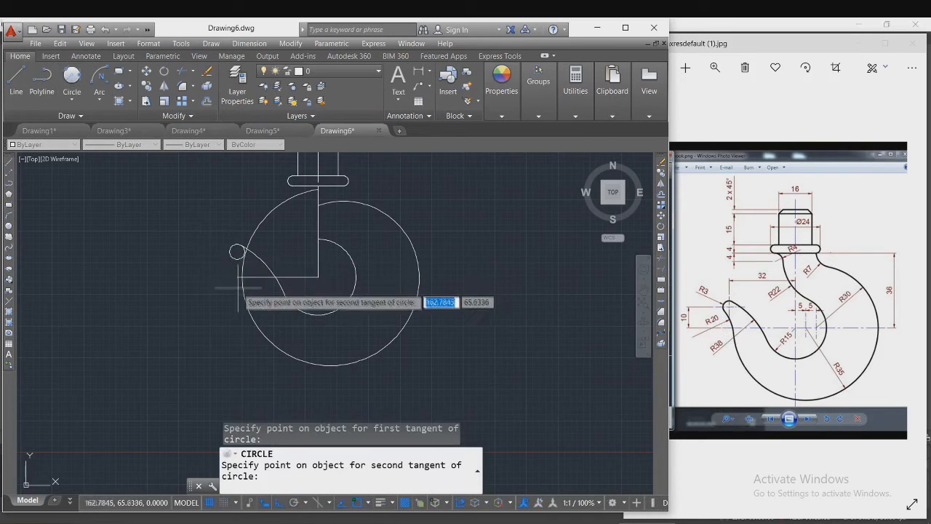
{"action": "left_click", "coordinate": [242, 295]}
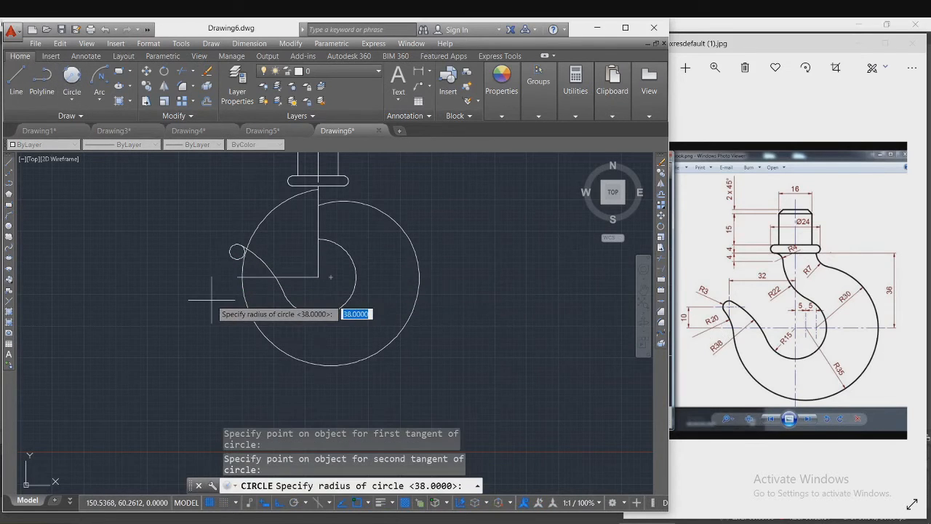
{"action": "type", "text": "20"}
{"action": "key", "text": "Return"}
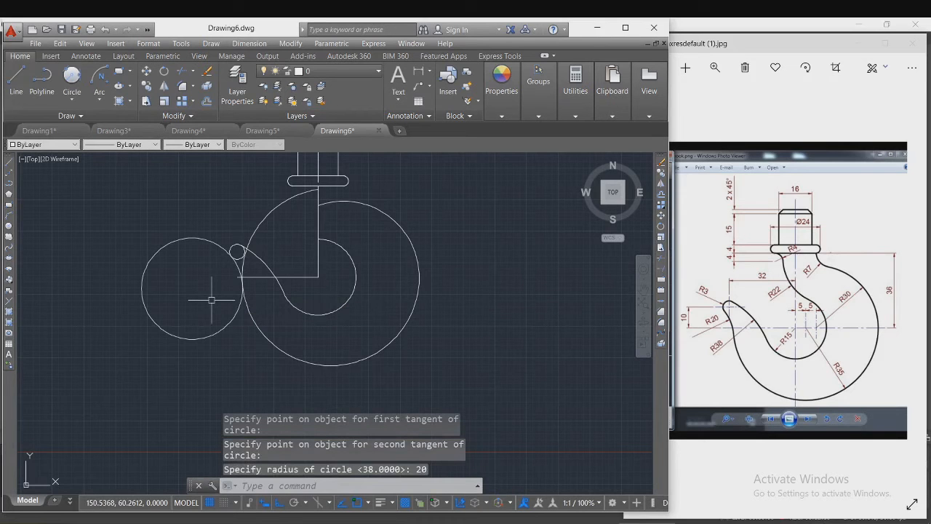
- Trim the tip circle's inner part, the 20 mm radius circle's outer part and the 35 mm radius arc inside the tip
{"action": "key", "text": "Escape"}
{"action": "key", "text": "Escape"}
{"action": "type", "text": "r"}
{"action": "key", "text": "BackSpace"}
{"action": "type", "text": "t"}
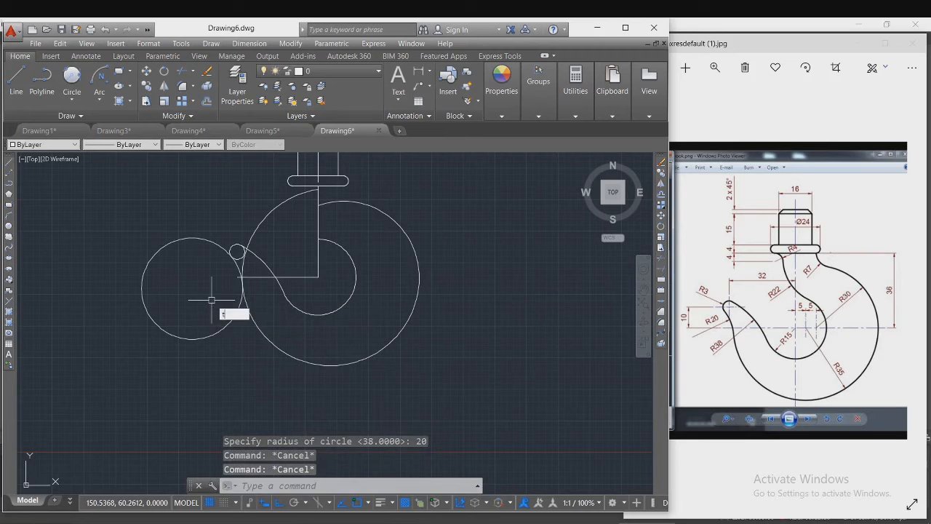
{"action": "type", "text": "r"}
{"action": "key", "text": "Return"}
{"action": "key", "text": "Return"}
{"action": "scroll", "coordinate": [221, 263], "scroll_direction": "up", "scroll_amount": 5}
{"action": "scroll", "coordinate": [221, 263], "scroll_direction": "up", "scroll_amount": 2}
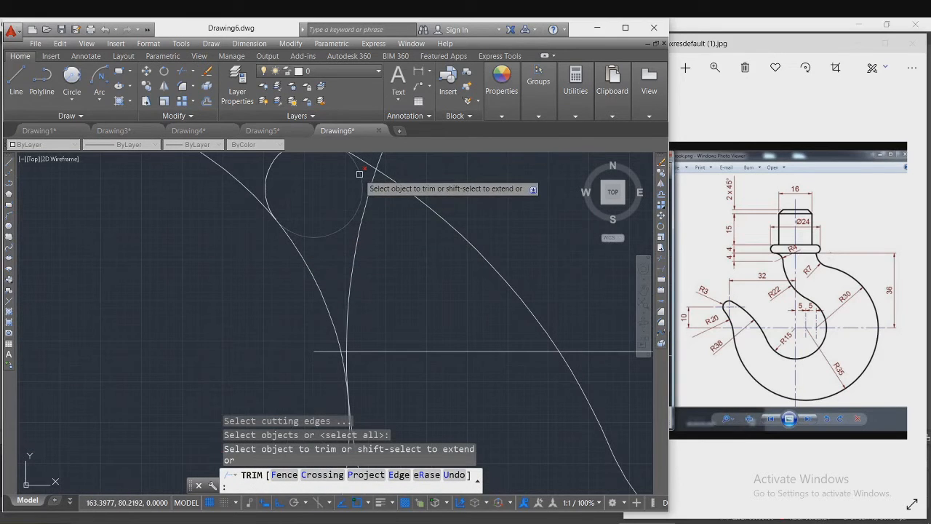
{"action": "left_click", "coordinate": [360, 174]}
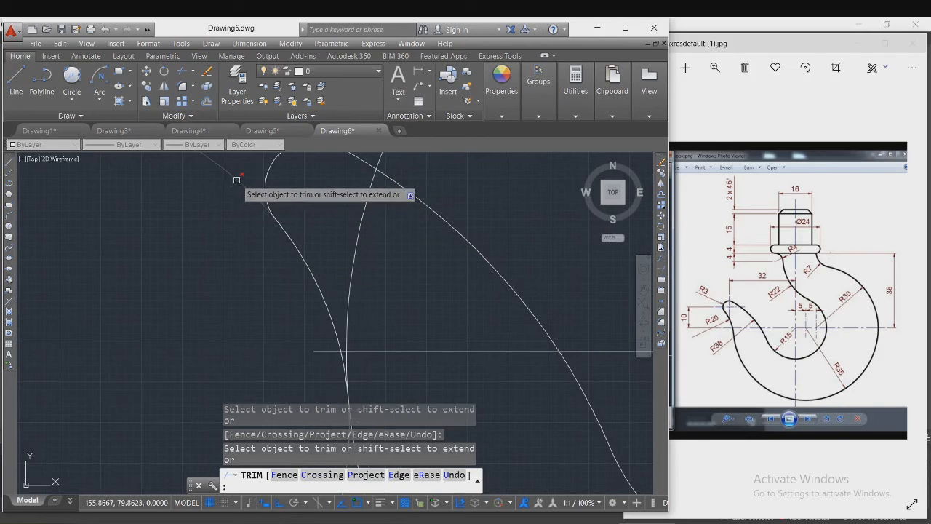
{"action": "scroll", "coordinate": [246, 276], "scroll_direction": "down", "scroll_amount": 3}
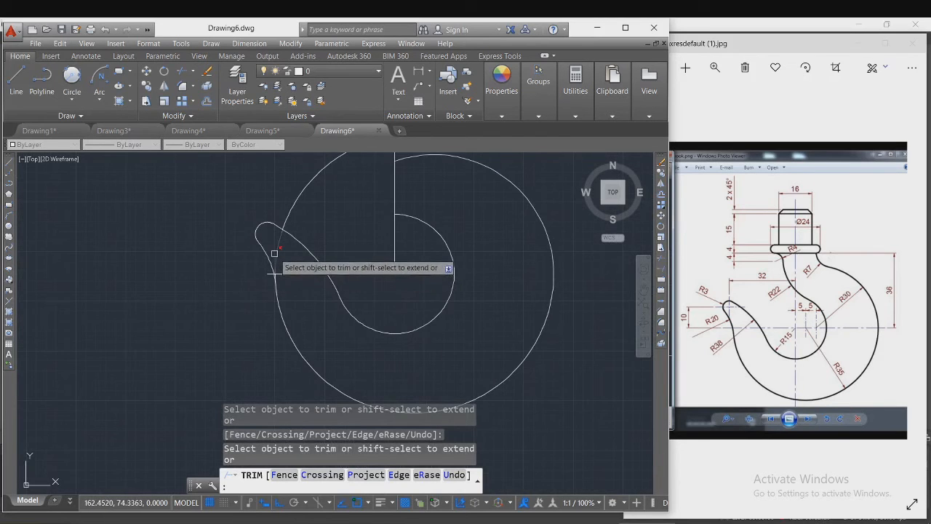
{"action": "scroll", "coordinate": [283, 263], "scroll_direction": "up", "scroll_amount": 4}
{"action": "scroll", "coordinate": [283, 264], "scroll_direction": "up", "scroll_amount": 4}
{"action": "left_click", "coordinate": [240, 218]}
{"action": "scroll", "coordinate": [312, 271], "scroll_direction": "down", "scroll_amount": 5}
{"action": "scroll", "coordinate": [322, 253], "scroll_direction": "down", "scroll_amount": 4}
{"action": "scroll", "coordinate": [193, 349], "scroll_direction": "down", "scroll_amount": 2}
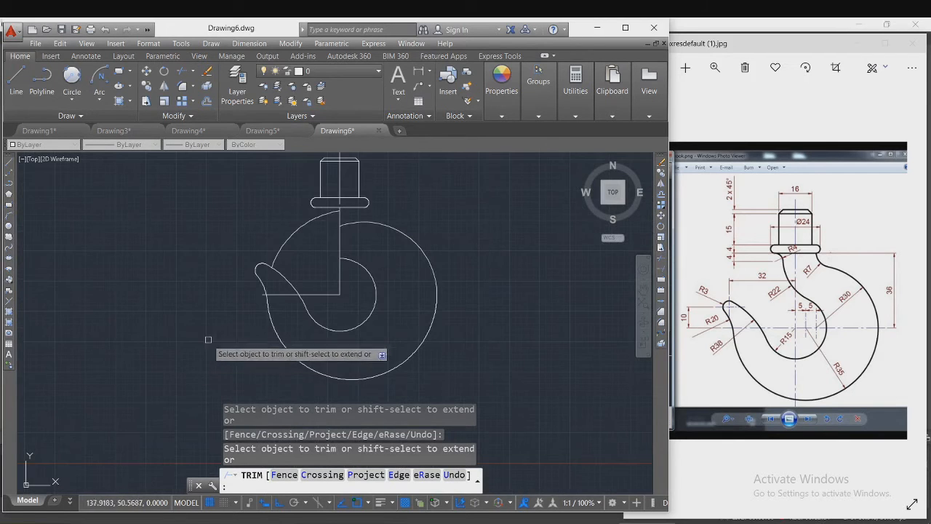
{"action": "key", "text": "Escape"}
{"action": "key", "text": "Escape"}
- Erase the leftover upper-left piece of the 35 mm radius arc and the 32 mm horizontal construction line
{"action": "left_click", "coordinate": [288, 239]}
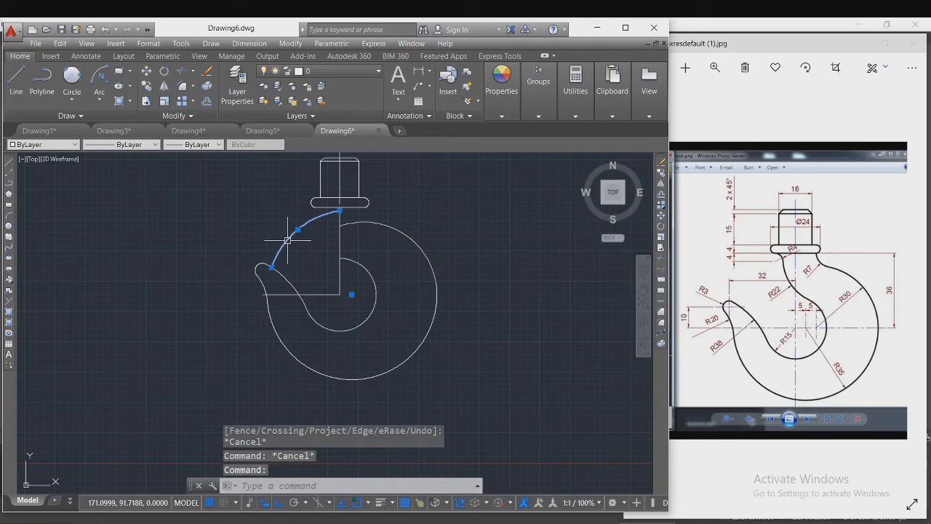
{"action": "key", "text": "Delete"}
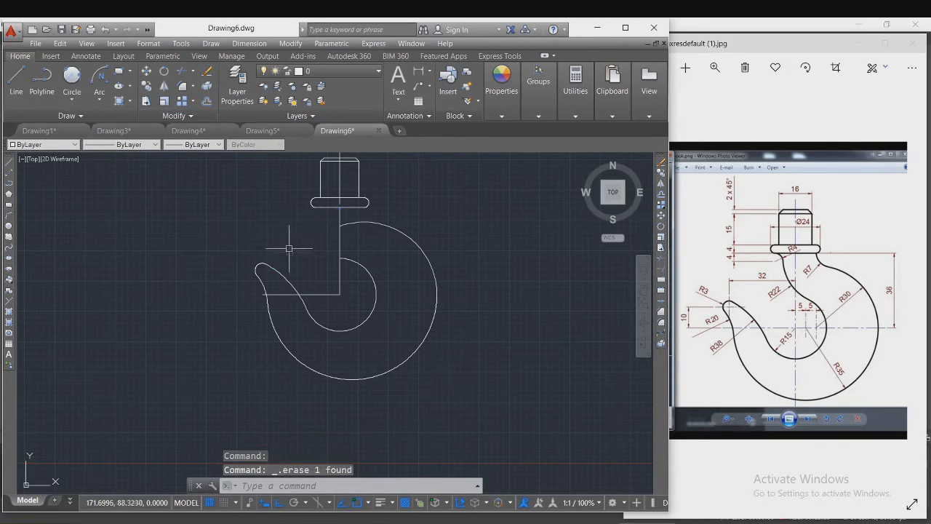
{"action": "left_click", "coordinate": [316, 295]}
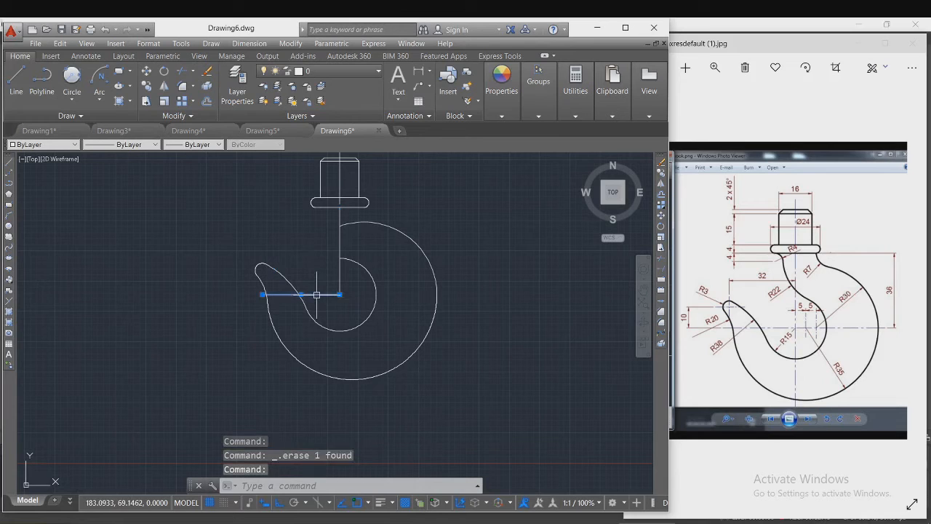
{"action": "key", "text": "Delete"}
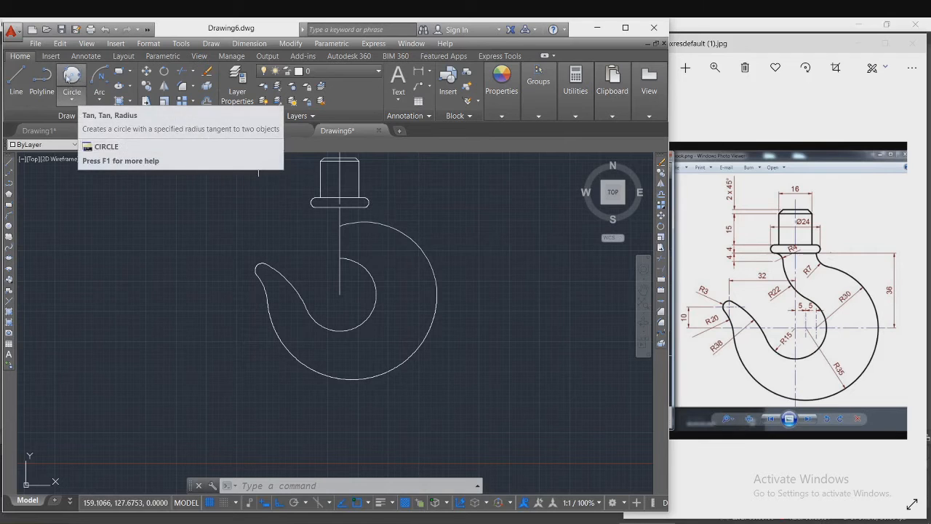
- Try a 7 mm radius circle tangent to the collar's lower edge and the 30 mm radius arc, and erase it
{"action": "left_click", "coordinate": [71, 78]}
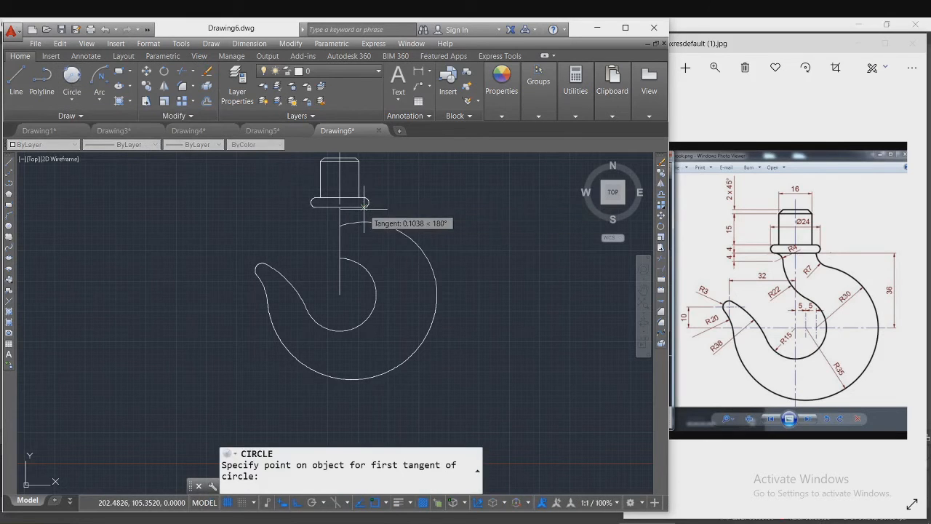
{"action": "left_click", "coordinate": [371, 218]}
{"action": "left_click", "coordinate": [380, 204]}
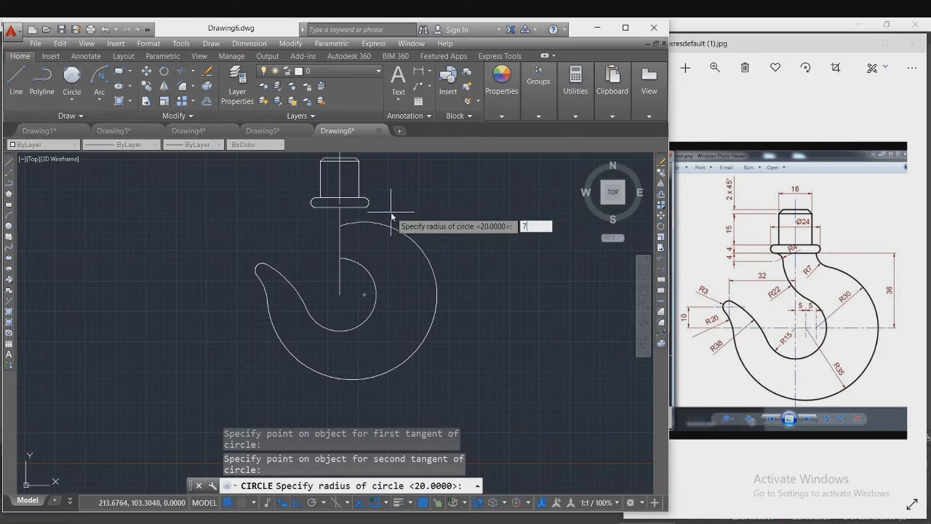
{"action": "key", "text": "Return"}
{"action": "left_click", "coordinate": [416, 207]}
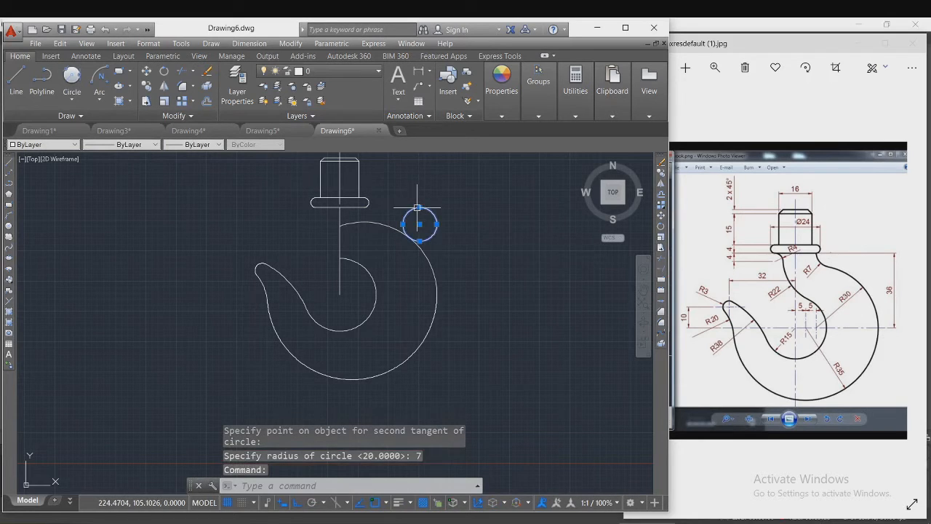
{"action": "key", "text": "Delete"}
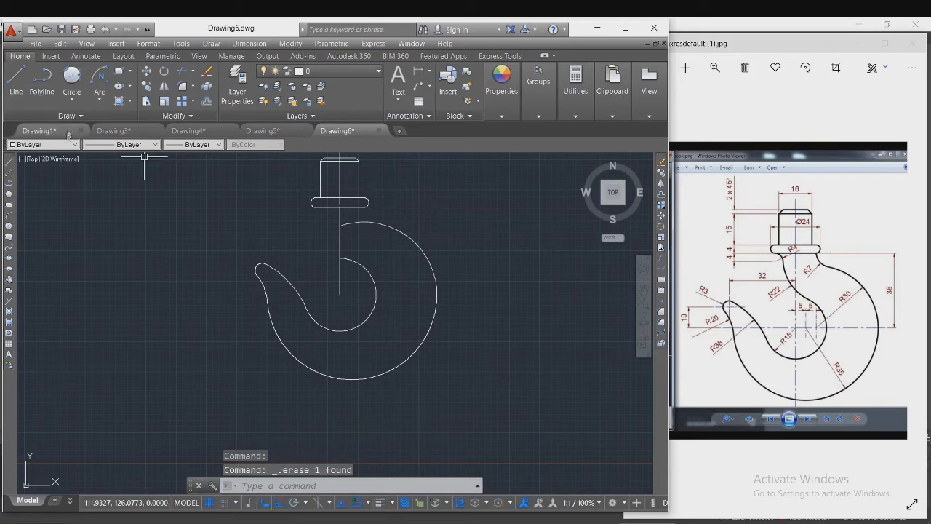
- Draw a circle of radius 7 mm tangent to the collar's lower-right rounded corner and the 30 mm radius arc
{"action": "left_click", "coordinate": [72, 74]}
{"action": "scroll", "coordinate": [407, 210], "scroll_direction": "up", "scroll_amount": 5}
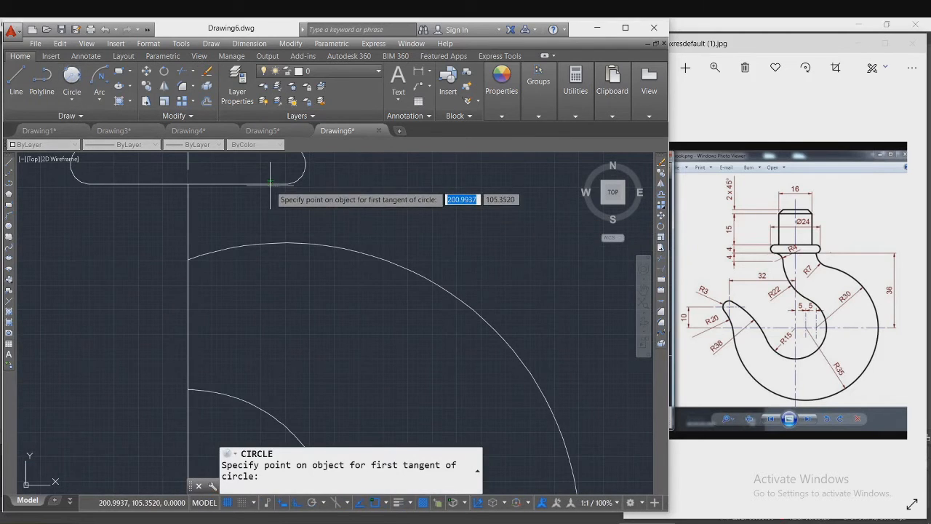
{"action": "left_click", "coordinate": [297, 182]}
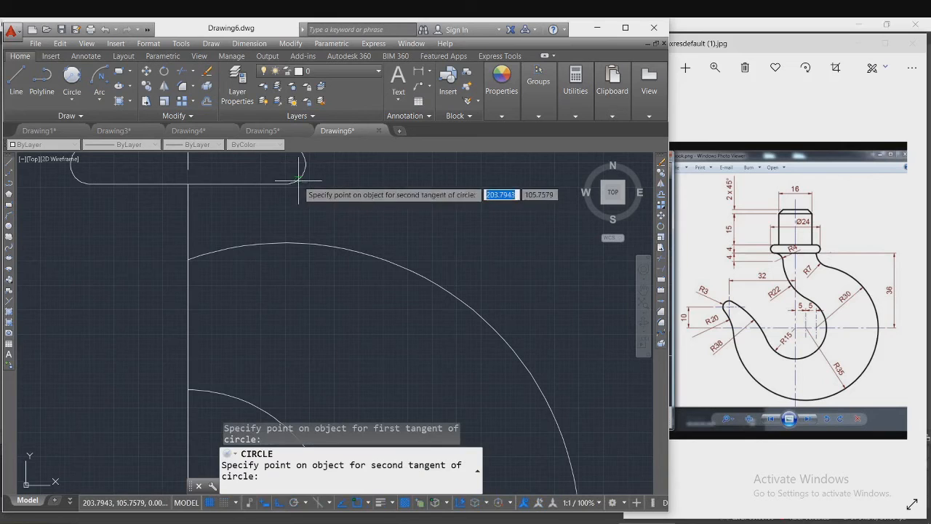
{"action": "left_click", "coordinate": [316, 233]}
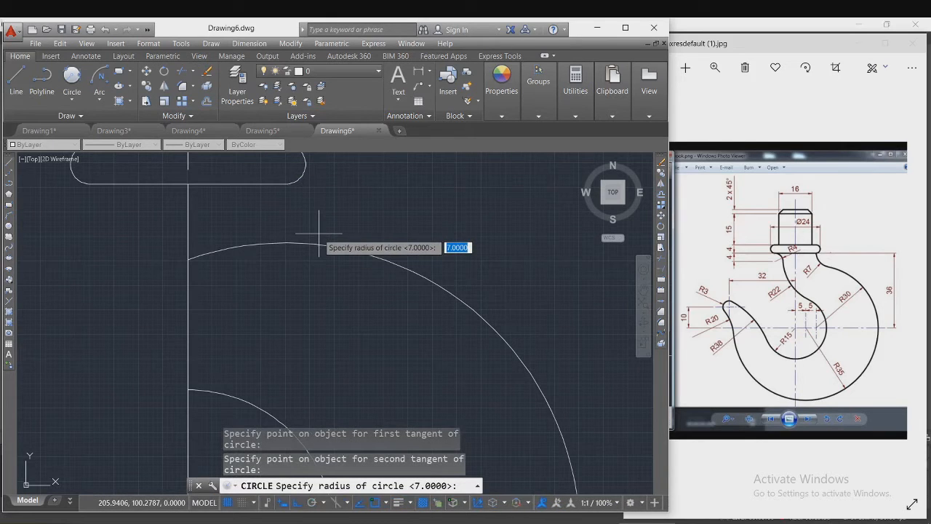
{"action": "key", "text": "Return"}
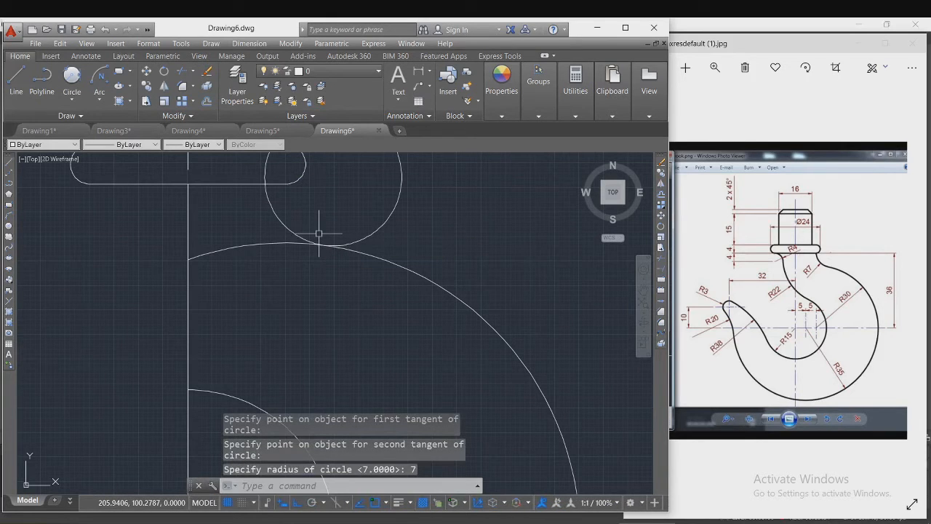
{"action": "type", "text": "tr"}
{"action": "key", "text": "Return"}
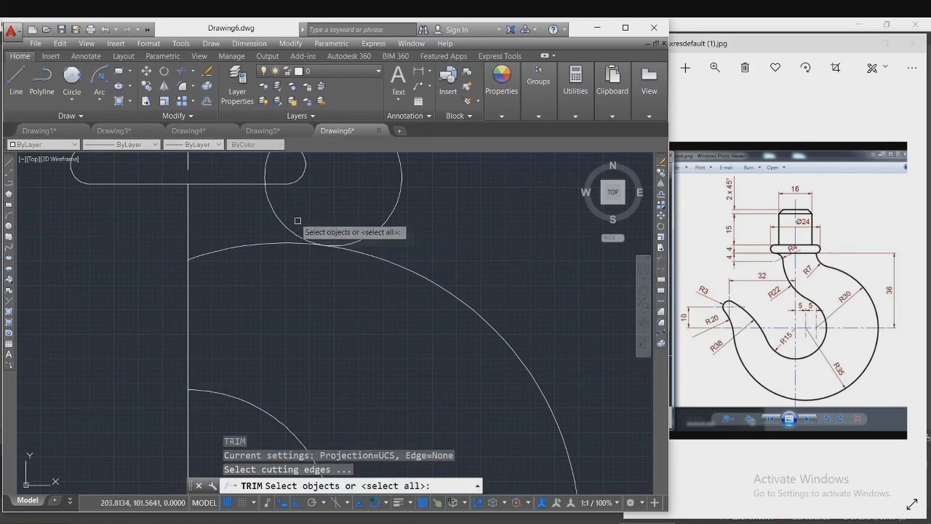
{"action": "left_click", "coordinate": [266, 169]}
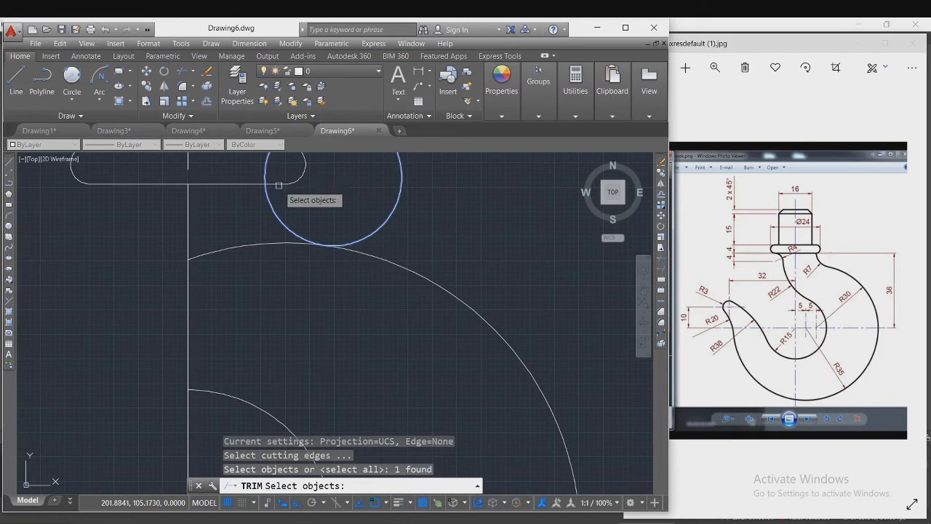
{"action": "key", "text": "Return"}
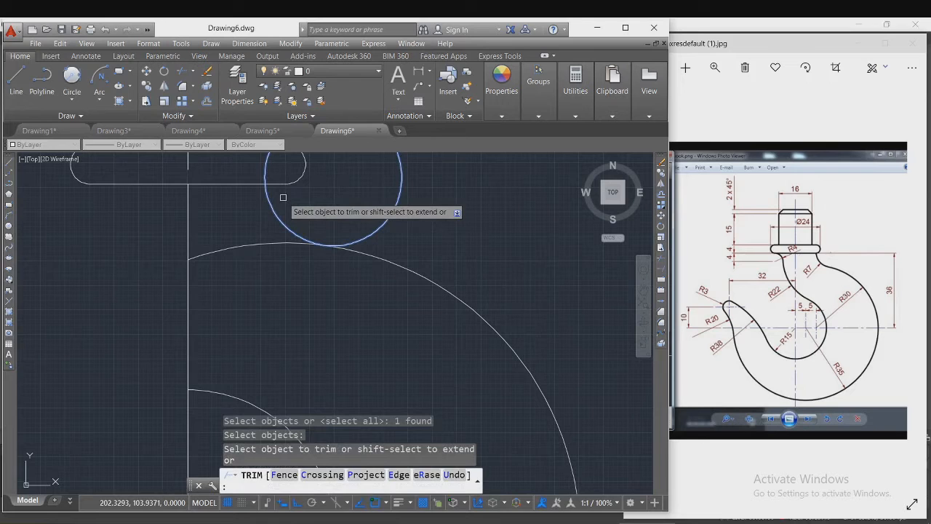
{"action": "key", "text": "Escape"}
- Trim the 7 mm radius circle and 30 mm radius arc to their smooth junction, and erase the vertical construction line below the collar
{"action": "type", "text": "tr"}
{"action": "key", "text": "Return"}
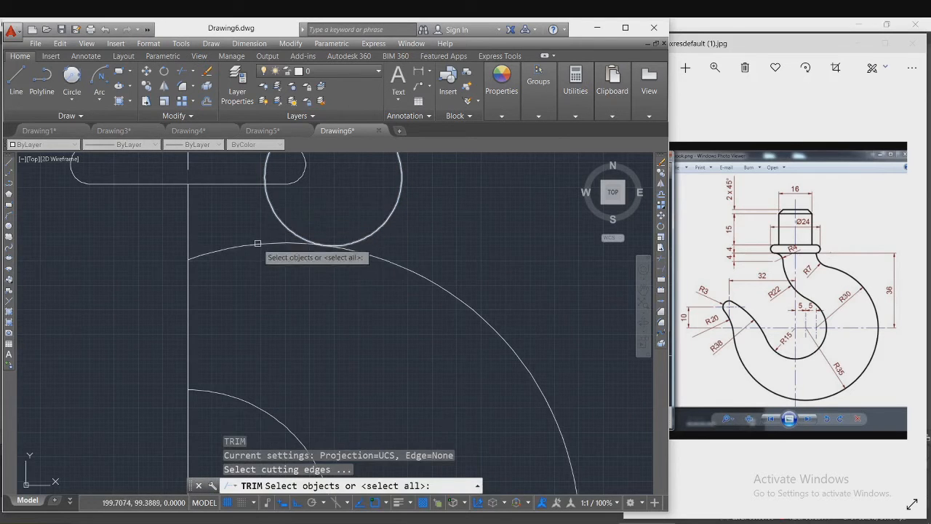
{"action": "key", "text": "Return"}
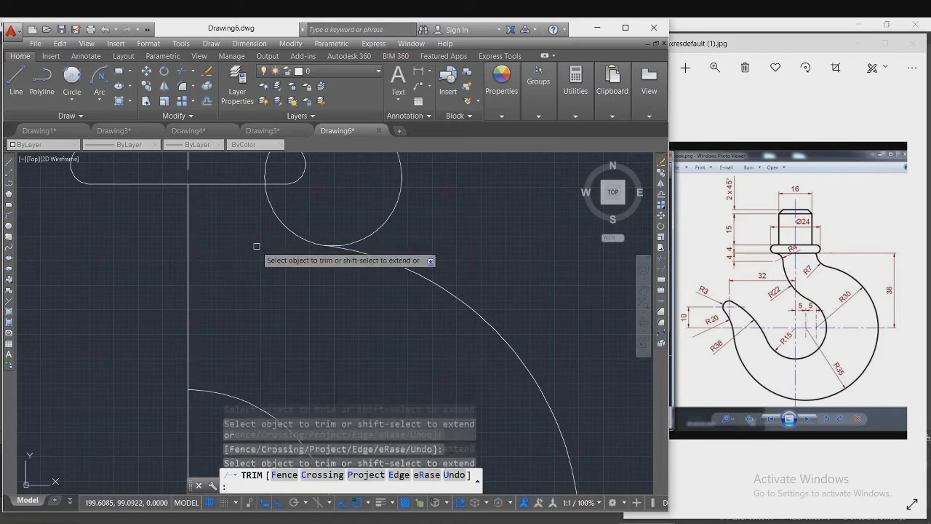
{"action": "scroll", "coordinate": [296, 266], "scroll_direction": "down", "scroll_amount": 2}
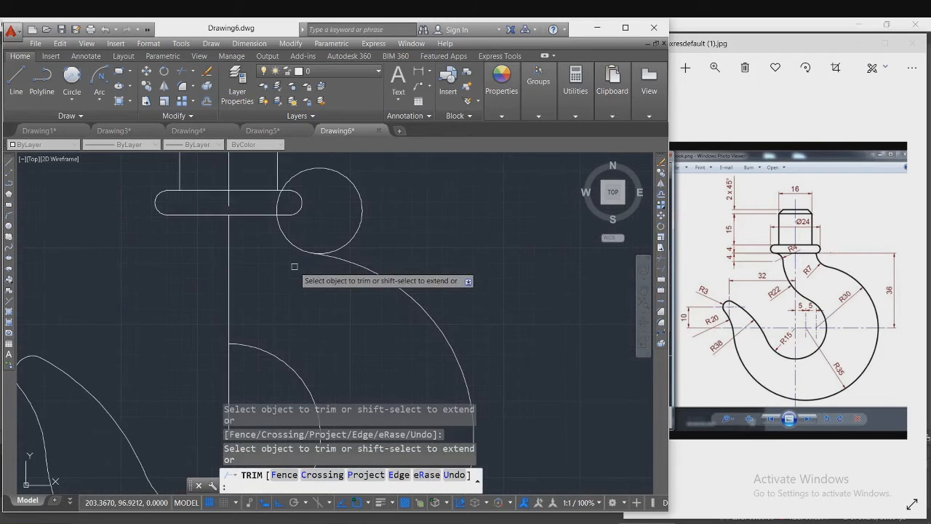
{"action": "left_click", "coordinate": [350, 236]}
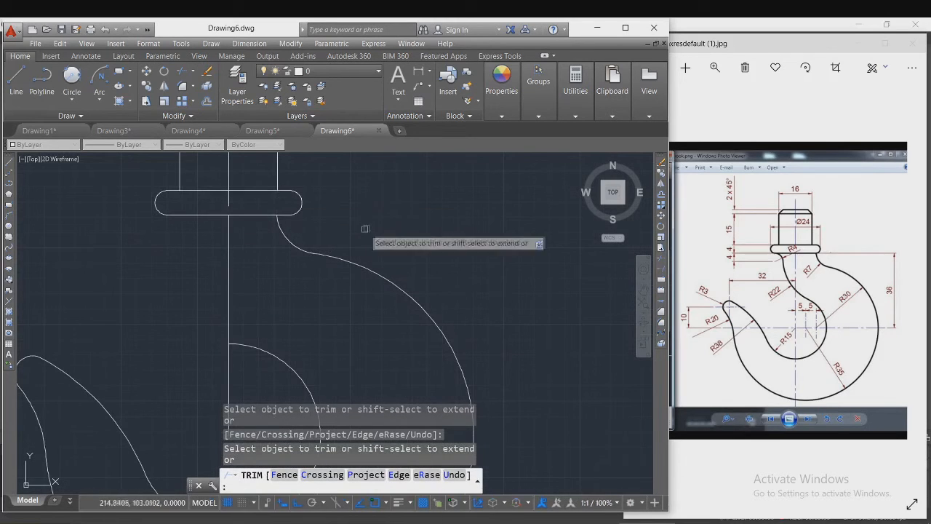
{"action": "scroll", "coordinate": [388, 200], "scroll_direction": "down", "scroll_amount": 3}
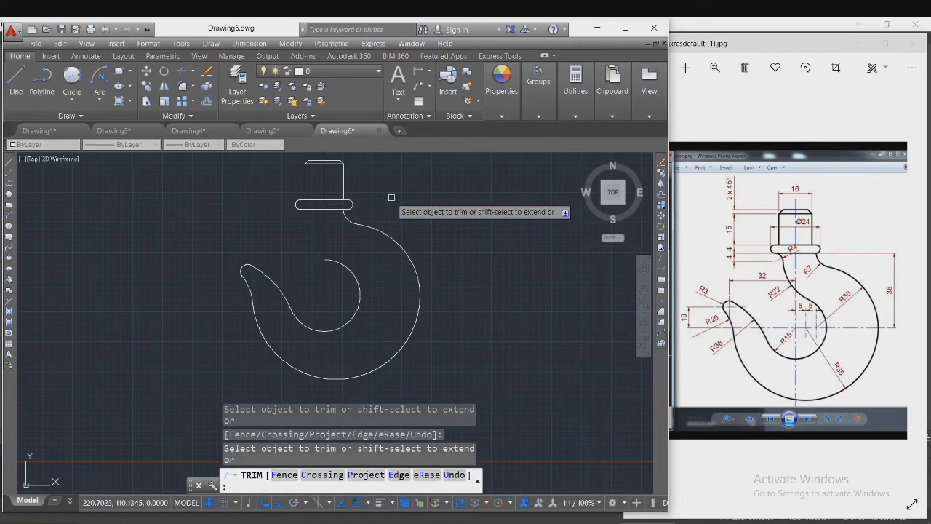
{"action": "key", "text": "Escape"}
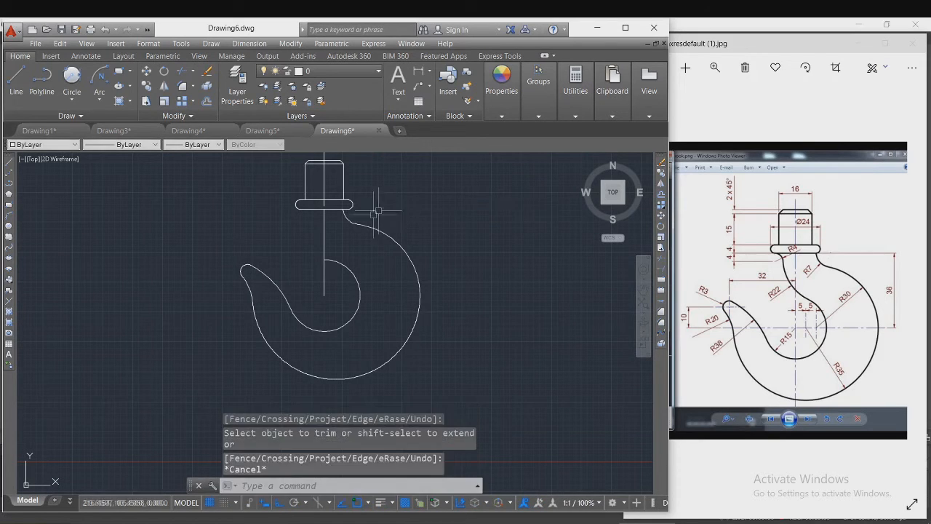
{"action": "left_click", "coordinate": [324, 237]}
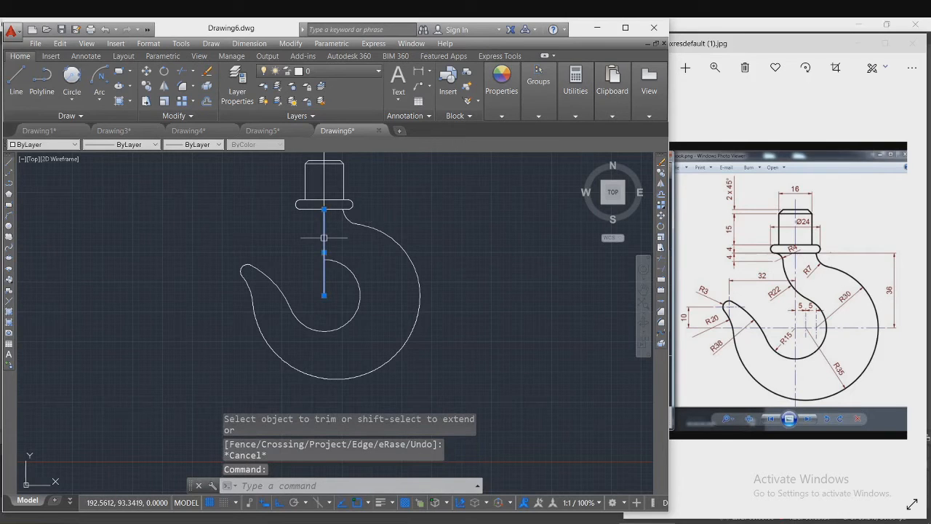
{"action": "key", "text": "Delete"}
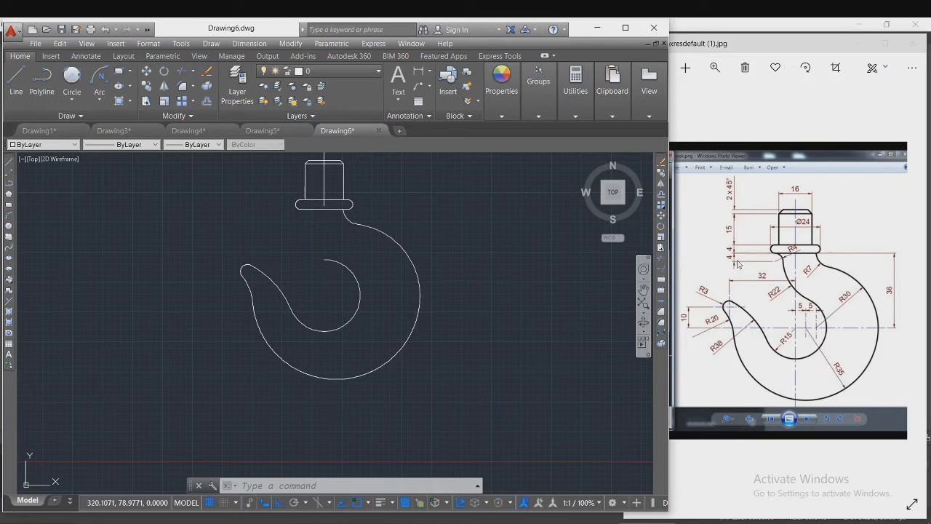
{"action": "type", "text": "l"}
{"action": "key", "text": "Return"}
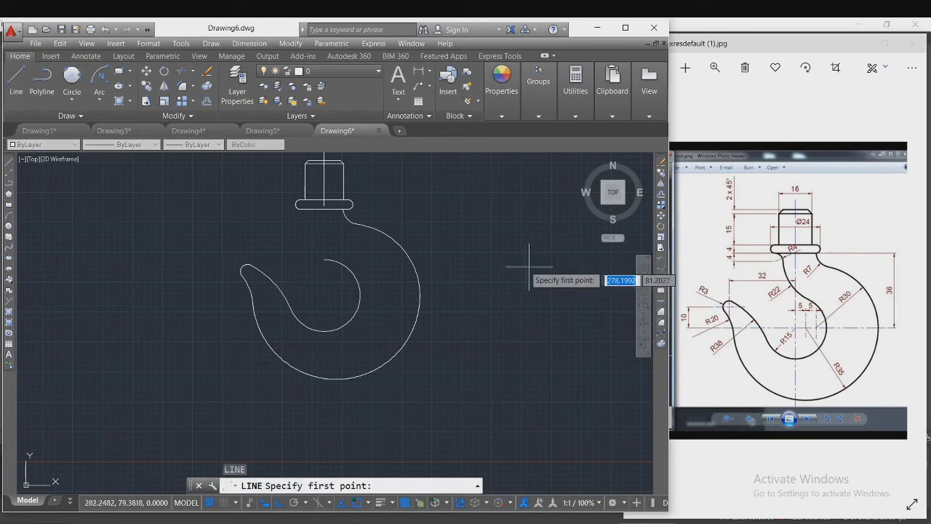
{"action": "scroll", "coordinate": [289, 206], "scroll_direction": "up", "scroll_amount": 2}
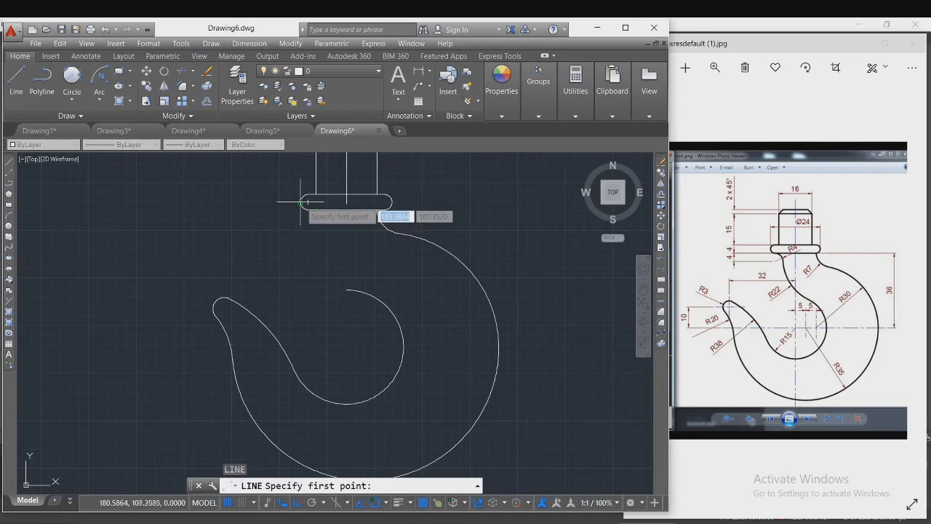
{"action": "type", "text": "4"}
{"action": "key", "text": "Escape"}
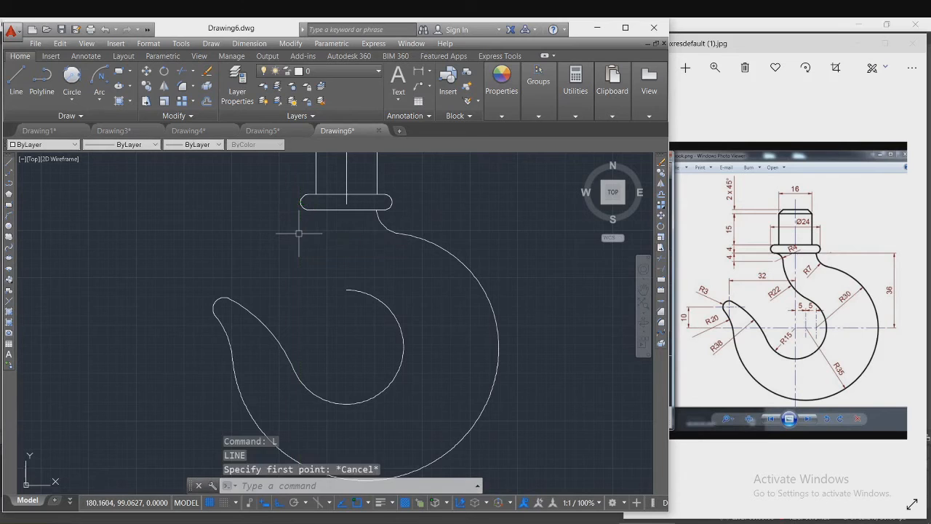
- Draw a circle of radius 4 mm centred 4 mm below the midpoint of the collar's rounded left end
{"action": "left_click", "coordinate": [78, 102]}
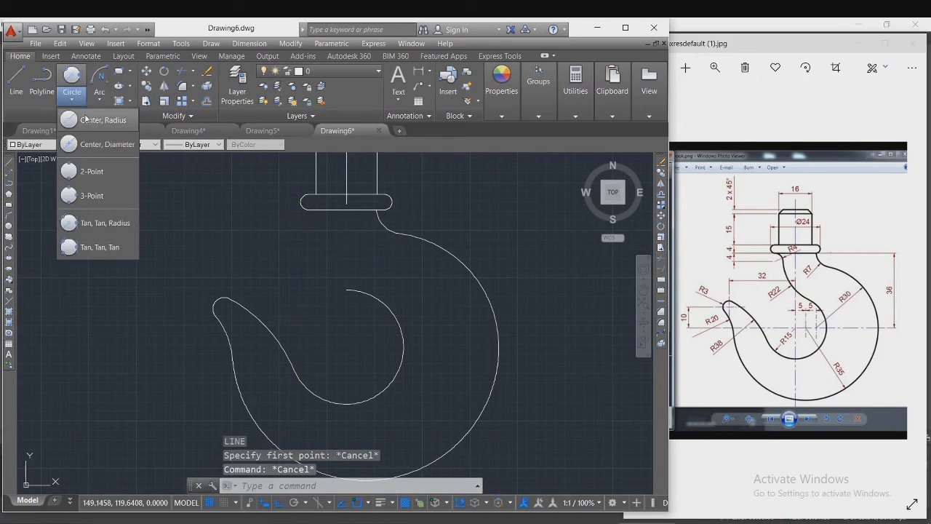
{"action": "left_click", "coordinate": [91, 121]}
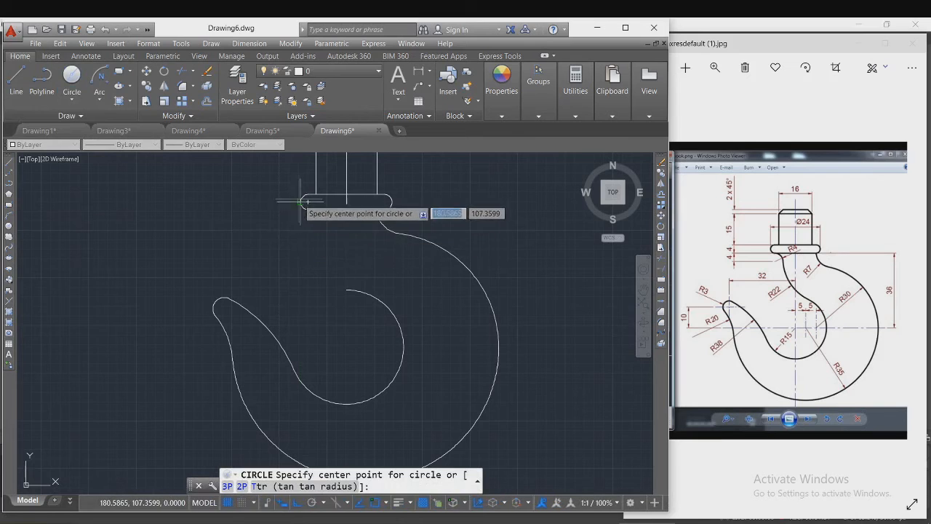
{"action": "type", "text": "4"}
{"action": "key", "text": "Return"}
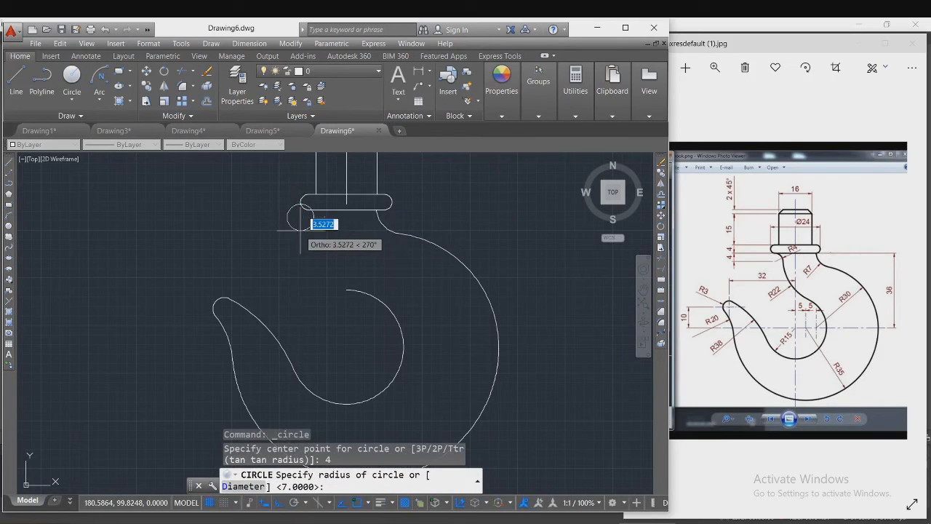
{"action": "type", "text": "4"}
{"action": "key", "text": "Return"}
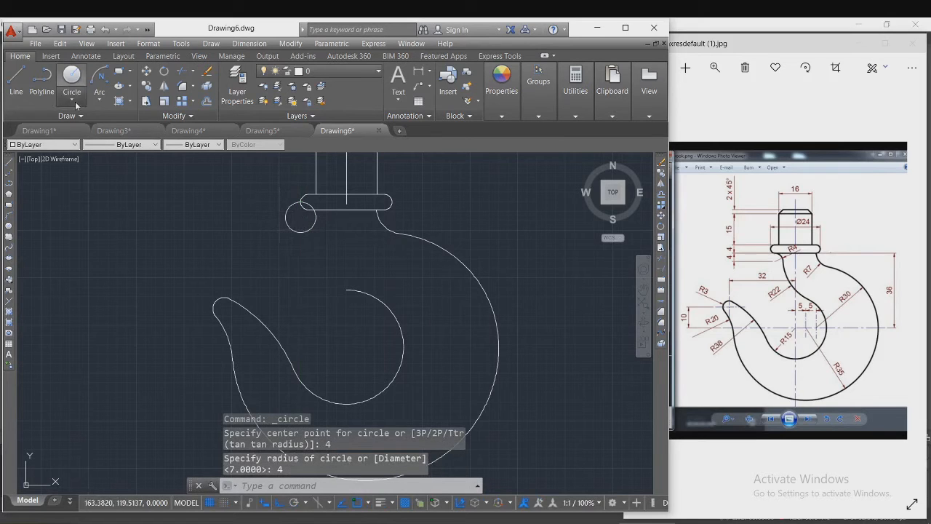
- Draw a circle of radius 22 mm tangent to the 15 mm radius inner arc and the 4 mm radius circle
{"action": "left_click", "coordinate": [71, 97]}
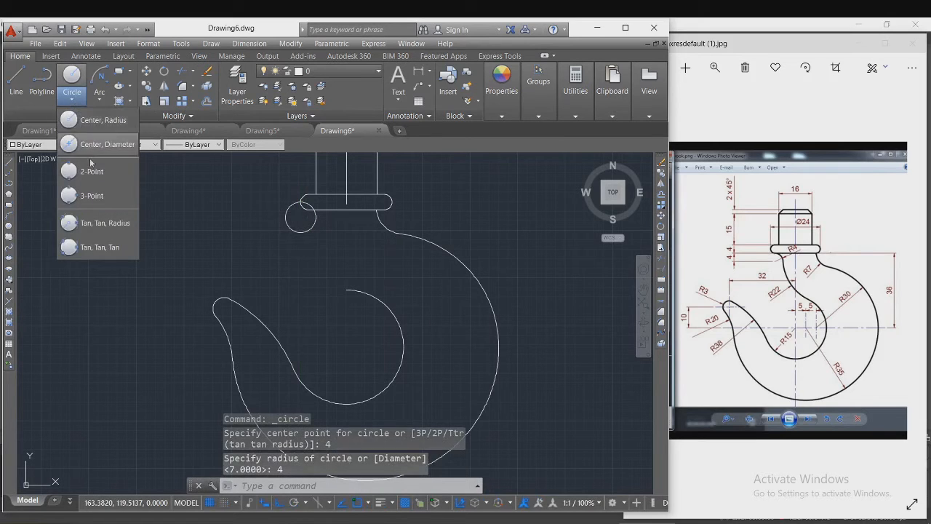
{"action": "left_click", "coordinate": [100, 224]}
{"action": "left_click", "coordinate": [370, 301]}
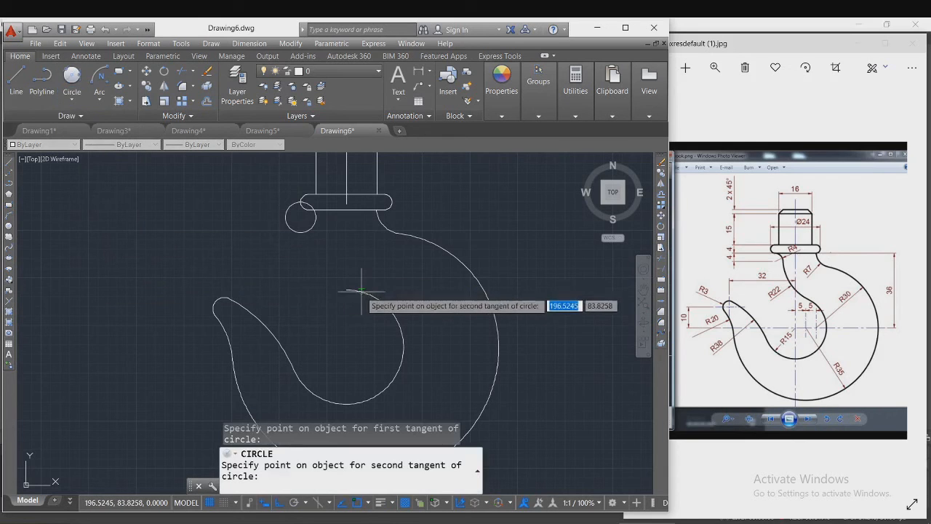
{"action": "left_click", "coordinate": [314, 237]}
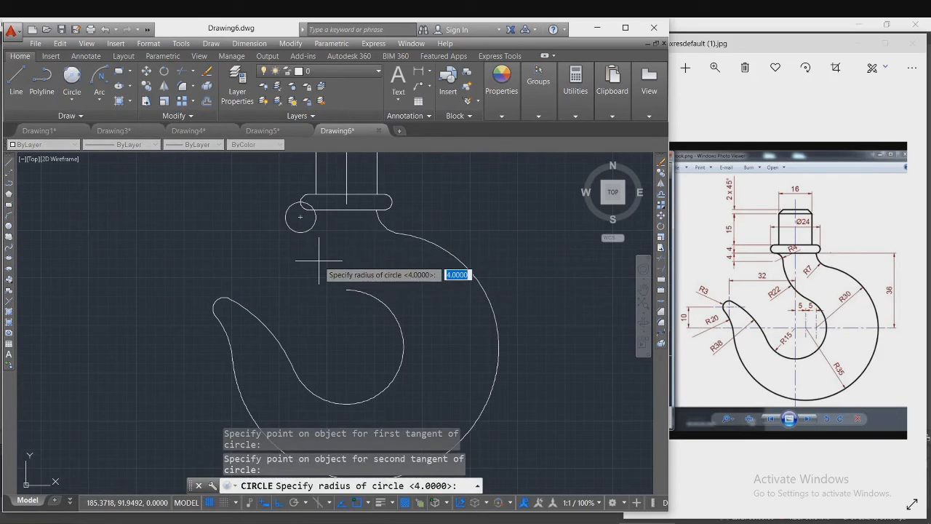
{"action": "type", "text": "22"}
{"action": "key", "text": "Return"}
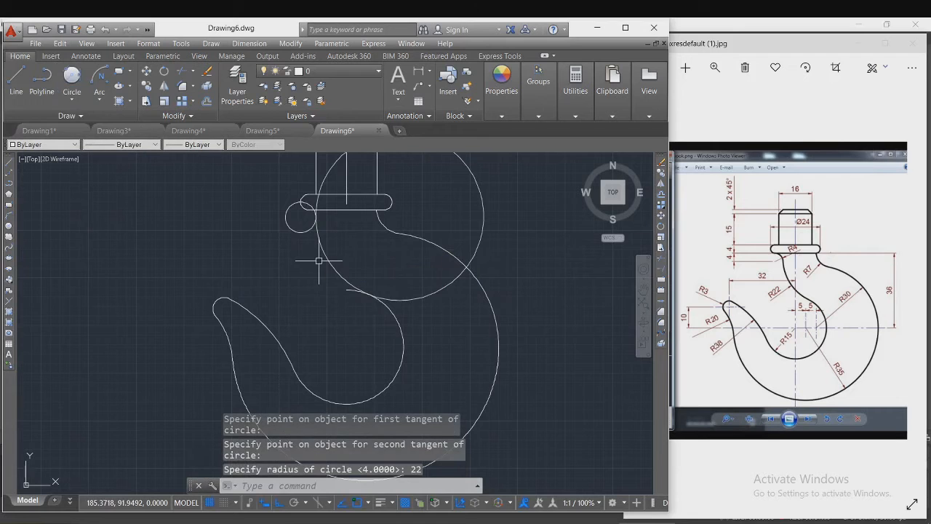
- Trim the 15 mm radius arc's upper-left end and the 22 mm radius circle's lower part inside the hook body
{"action": "type", "text": "Trim"}
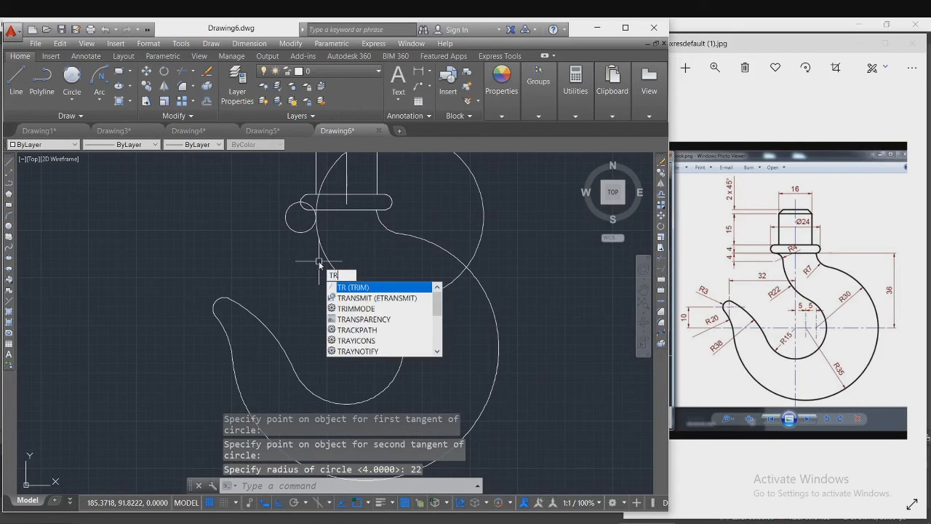
{"action": "key", "text": "Return"}
{"action": "key", "text": "Return"}
{"action": "scroll", "coordinate": [316, 210], "scroll_direction": "up", "scroll_amount": 4}
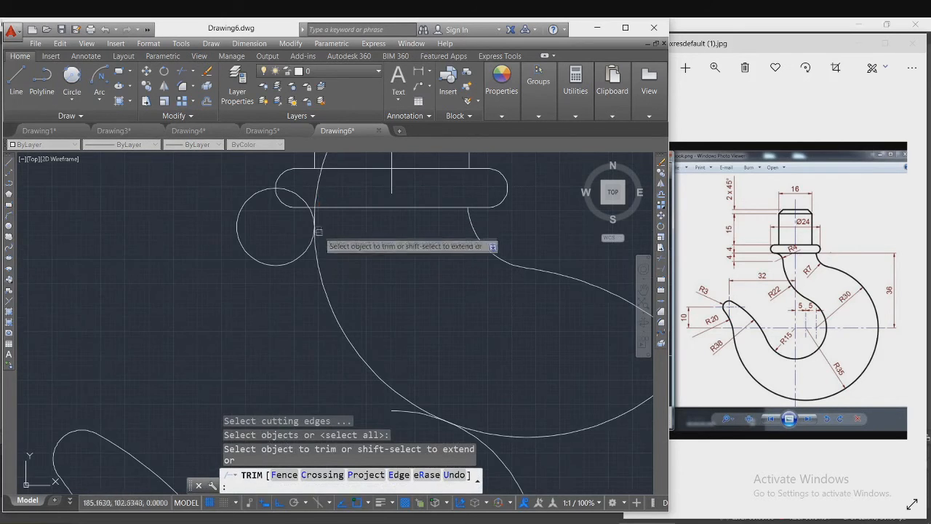
{"action": "left_click", "coordinate": [400, 413]}
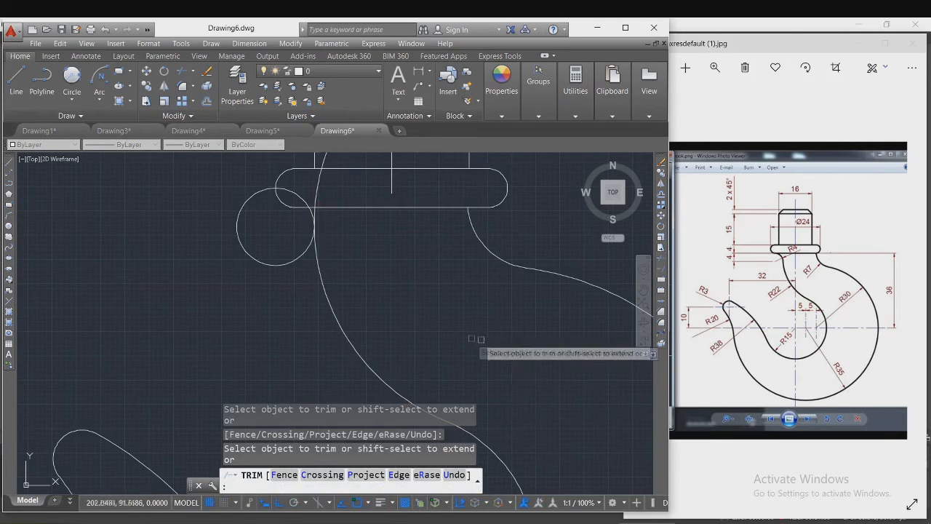
- Trim the 4 mm radius circle to its neck arc and remove the 22 mm radius circle's part crossing the collar
{"action": "scroll", "coordinate": [472, 339], "scroll_direction": "down", "scroll_amount": 3}
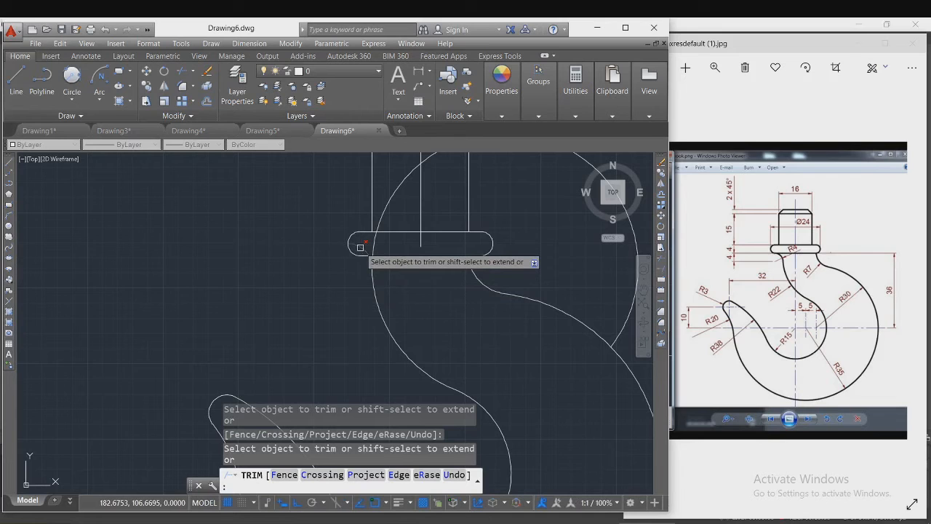
{"action": "scroll", "coordinate": [375, 266], "scroll_direction": "up", "scroll_amount": 5}
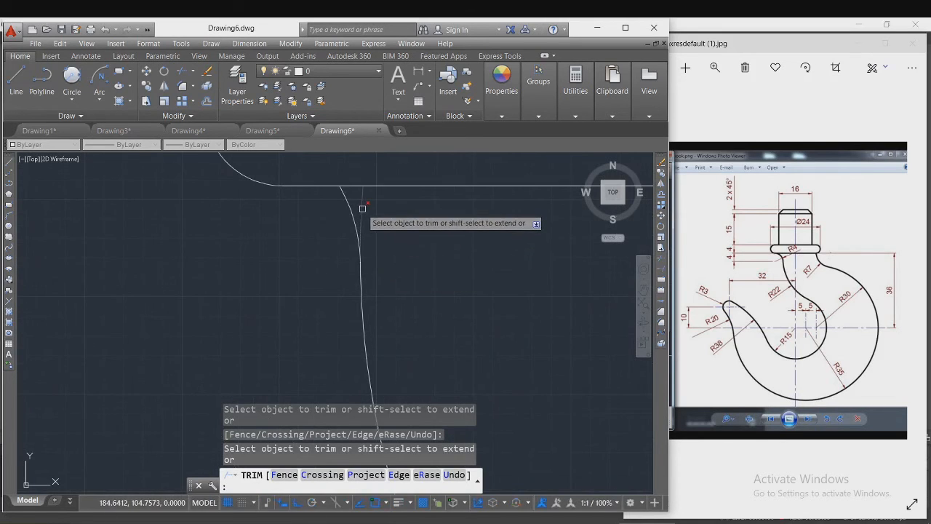
{"action": "scroll", "coordinate": [363, 209], "scroll_direction": "down", "scroll_amount": 4}
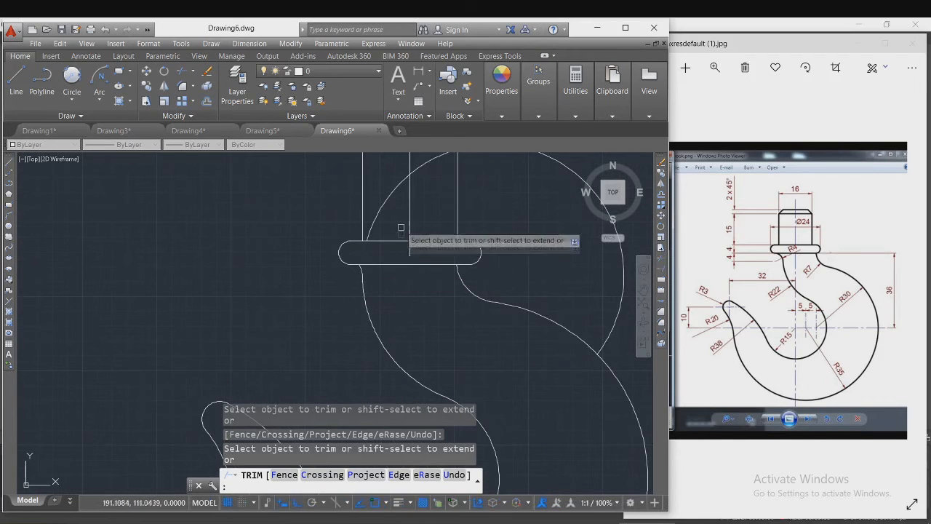
- Trim the rest of the 22 mm radius circle around the shank and erase its leftover piece at the upper-right chamfer
{"action": "scroll", "coordinate": [466, 247], "scroll_direction": "down", "scroll_amount": 3}
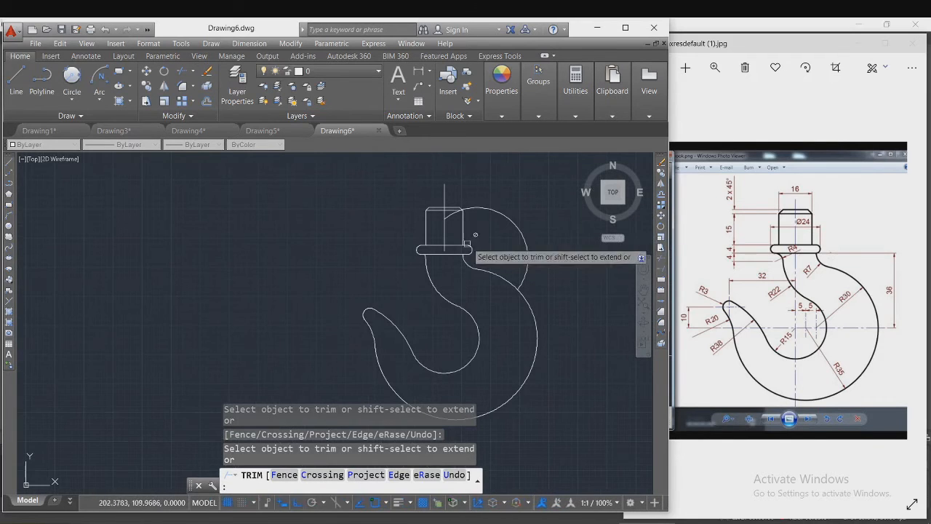
{"action": "scroll", "coordinate": [456, 215], "scroll_direction": "up", "scroll_amount": 5}
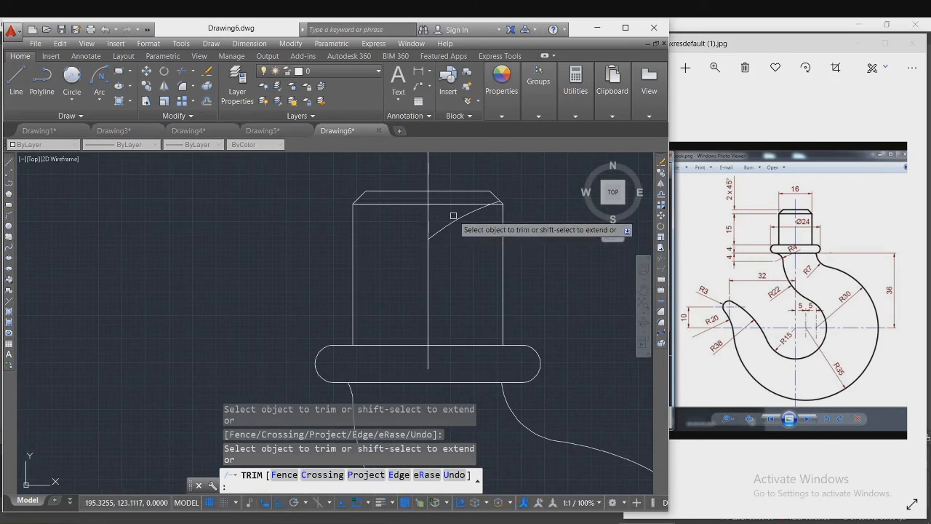
{"action": "scroll", "coordinate": [483, 209], "scroll_direction": "up", "scroll_amount": 6}
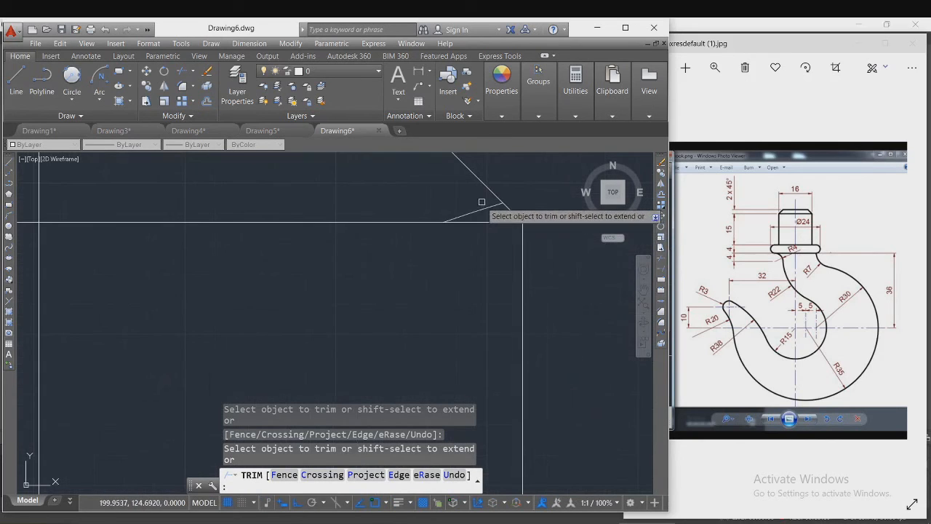
{"action": "key", "text": "Escape"}
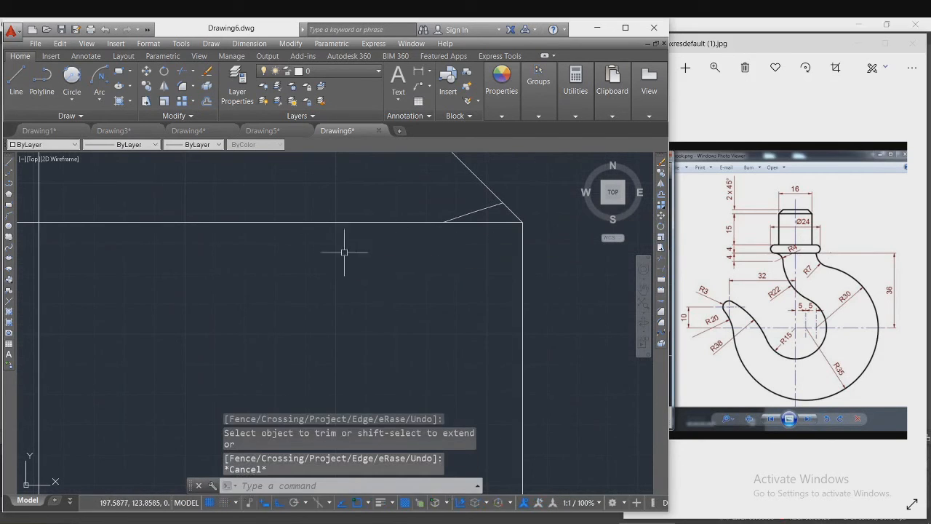
{"action": "left_click", "coordinate": [462, 215]}
{"action": "key", "text": "Delete"}
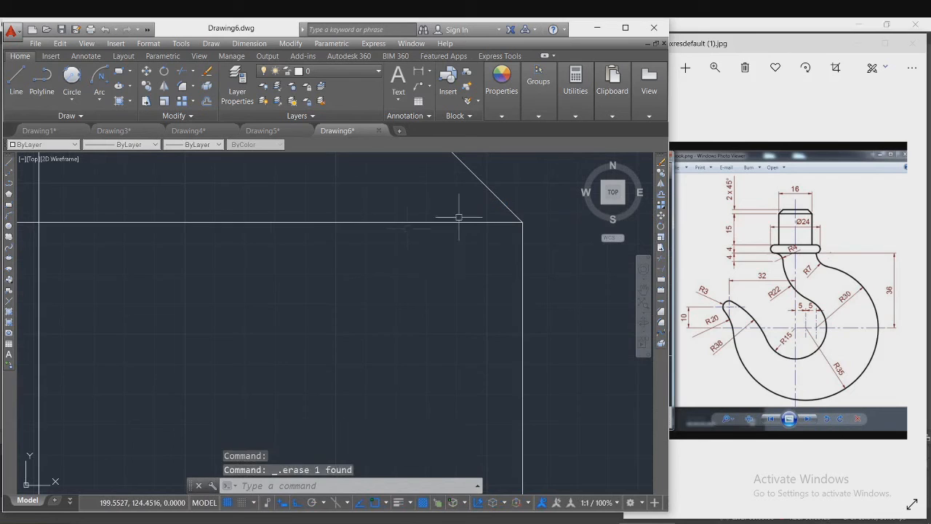
- Erase the vertical construction line running through the middle of the shank and collar
{"action": "left_click", "coordinate": [46, 262]}
{"action": "left_click", "coordinate": [39, 270]}
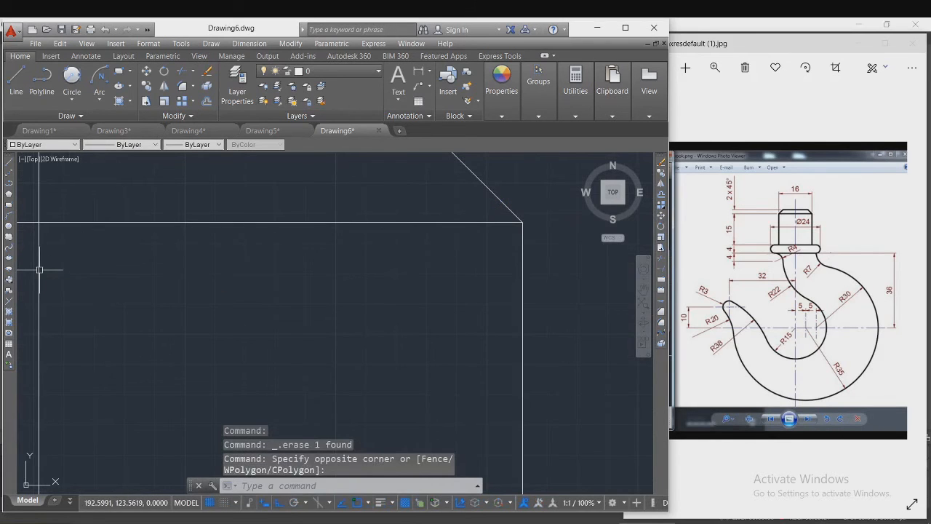
{"action": "scroll", "coordinate": [245, 274], "scroll_direction": "down", "scroll_amount": 1}
{"action": "scroll", "coordinate": [296, 245], "scroll_direction": "down", "scroll_amount": 3}
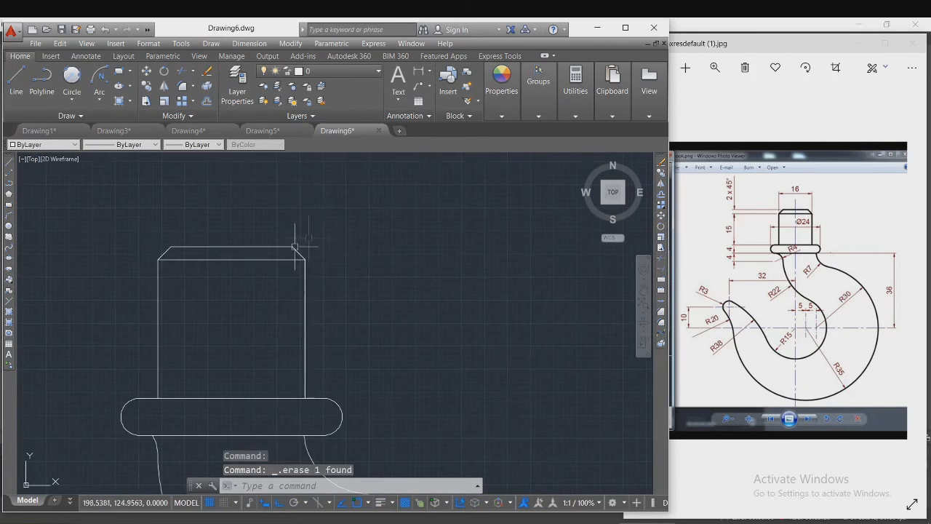
{"action": "scroll", "coordinate": [353, 208], "scroll_direction": "down", "scroll_amount": 3}
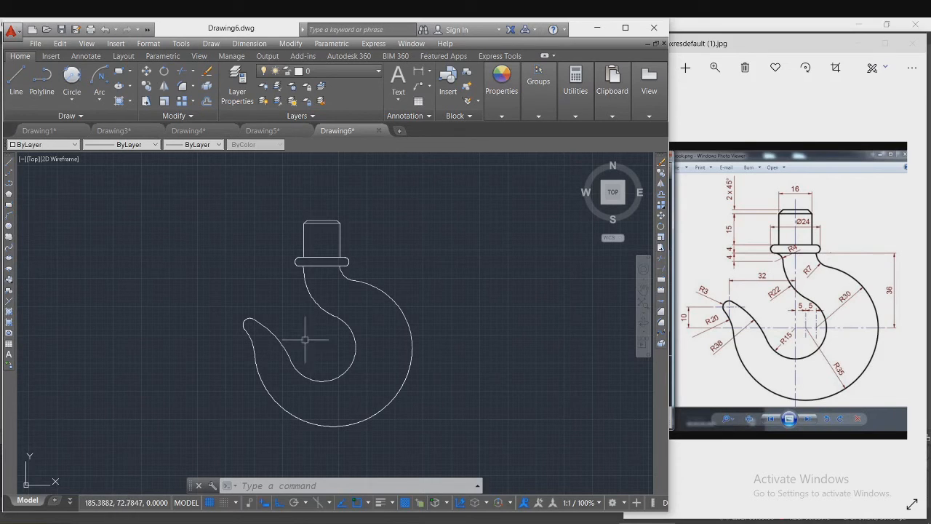
{"action": "left_click", "coordinate": [355, 350]}
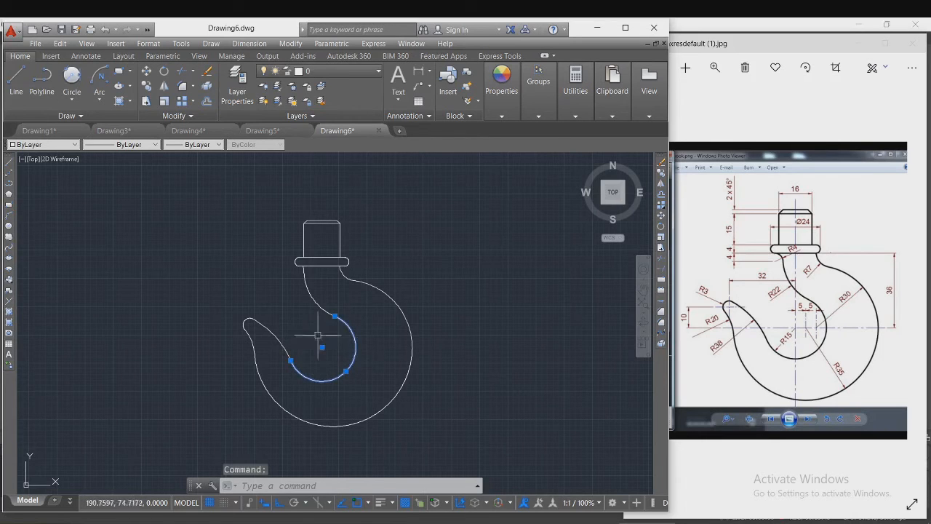
{"action": "key", "text": "Delete"}
{"action": "key", "text": "Escape"}
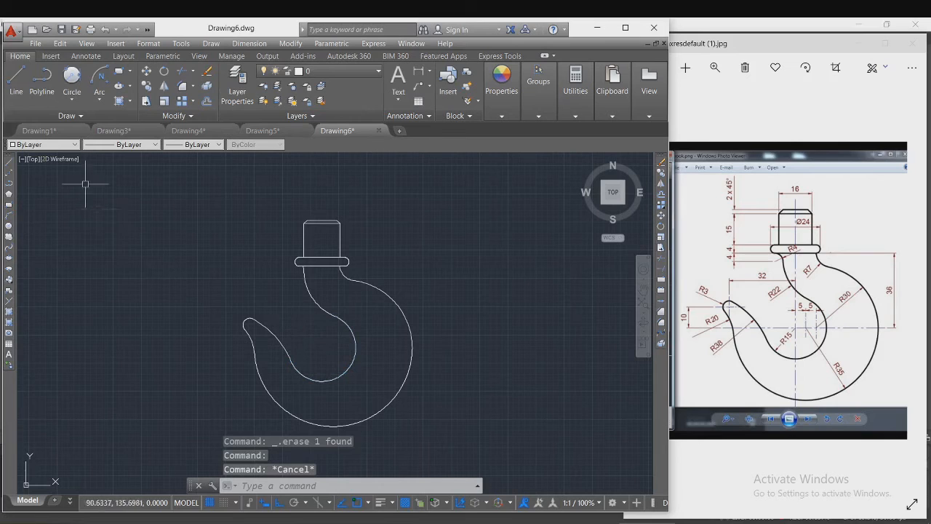
{"action": "left_click", "coordinate": [16, 79]}
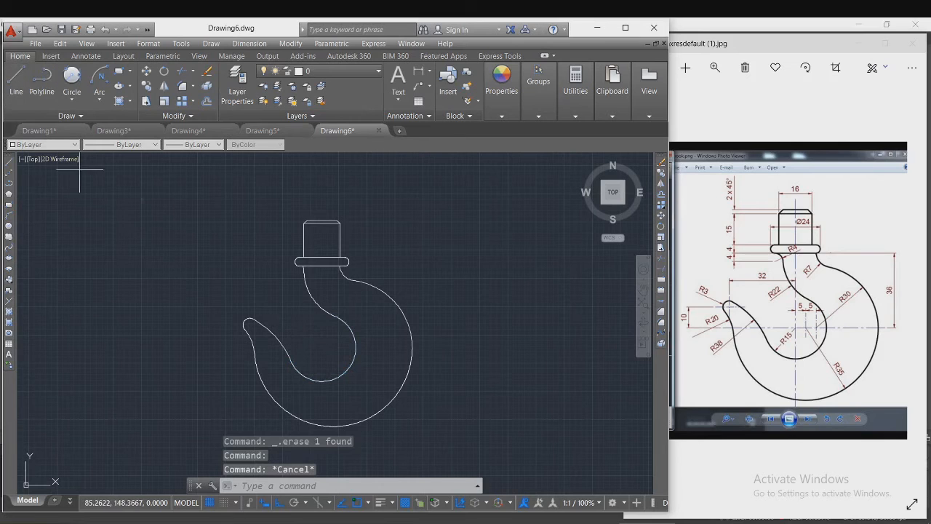
{"action": "left_click", "coordinate": [322, 348]}
{"action": "key", "text": "Escape"}
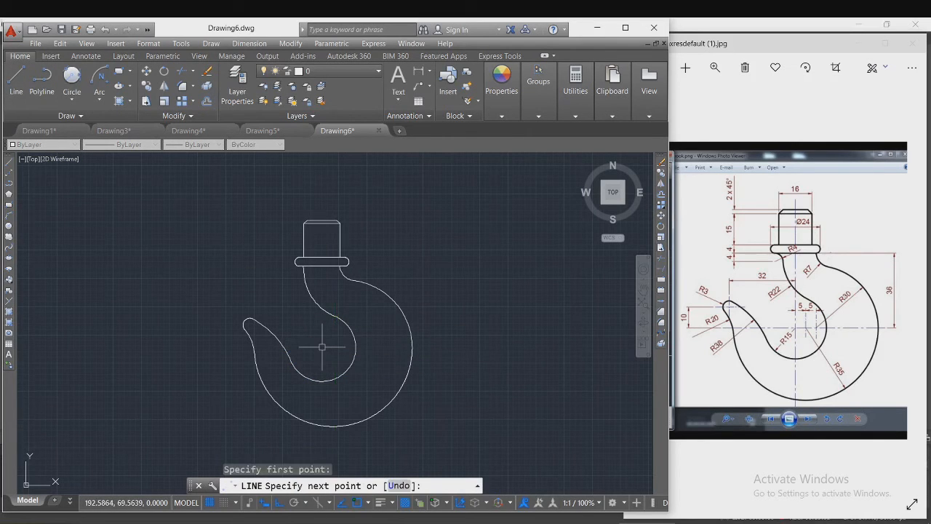
- Draw a vertical line about 15 mm long and a short crossing horizontal line at the centre of the 15 mm radius arc
{"action": "key", "text": "Return"}
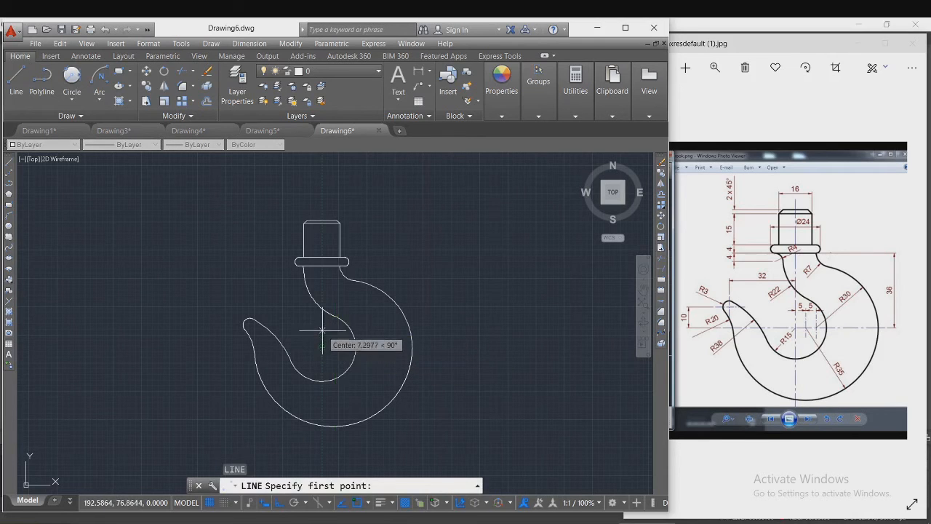
{"action": "left_click", "coordinate": [322, 328]}
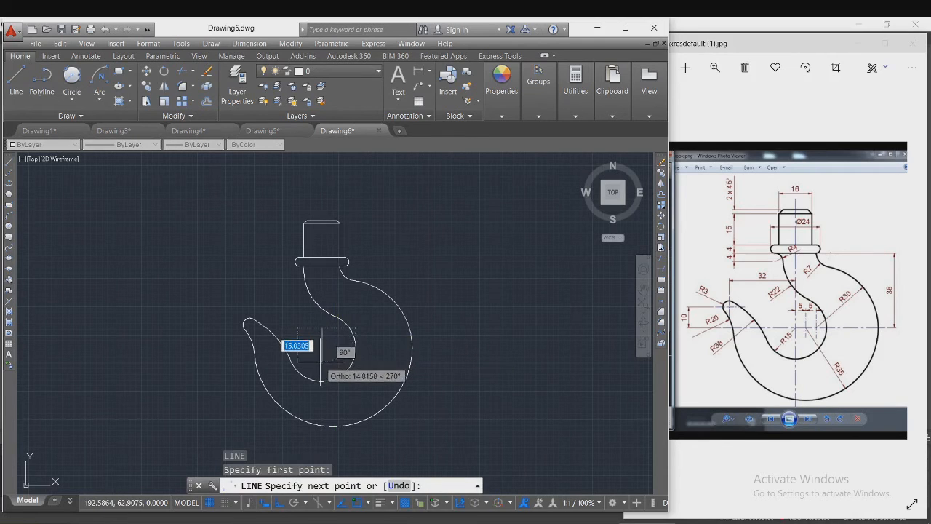
{"action": "left_click", "coordinate": [321, 361]}
{"action": "key", "text": "Escape"}
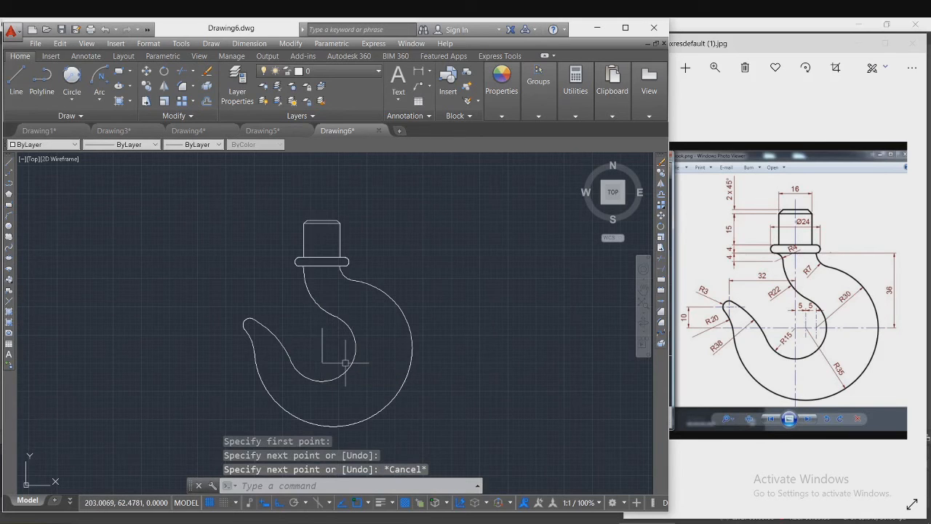
{"action": "key", "text": "Return"}
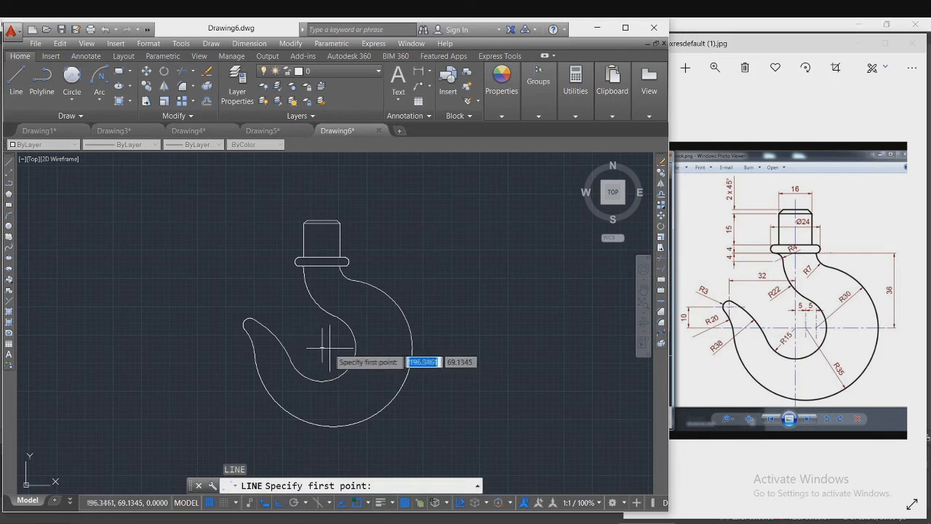
{"action": "left_click", "coordinate": [355, 346]}
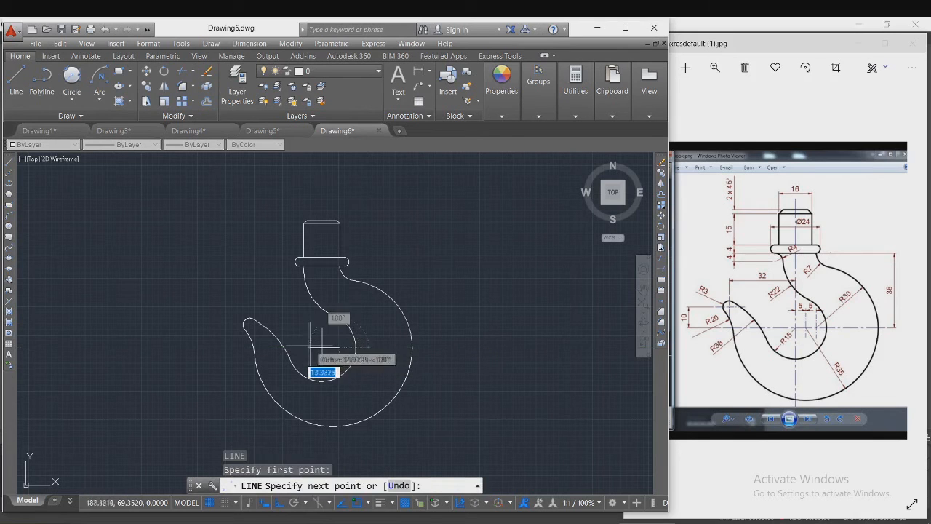
{"action": "left_click", "coordinate": [312, 341]}
{"action": "key", "text": "Escape"}
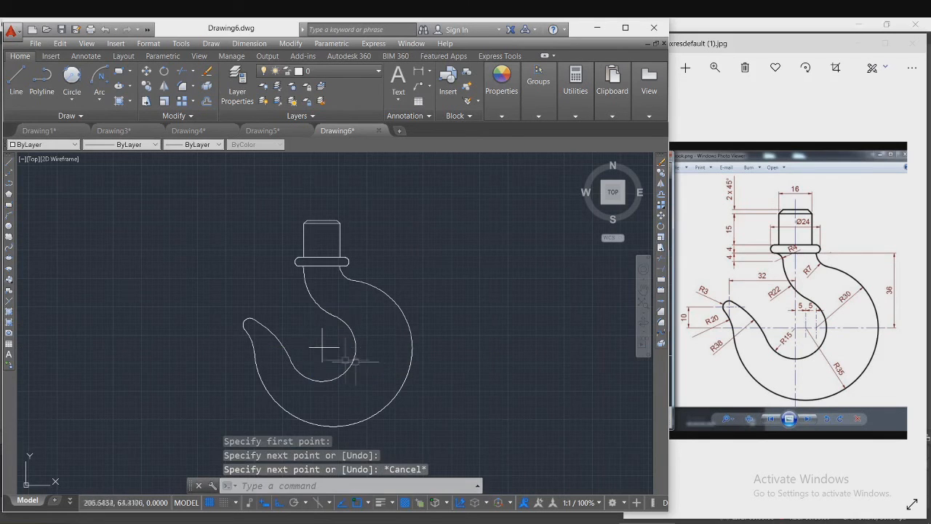
- Erase the short horizontal and vertical lines crossing at the centre of the hook's inner arc
{"action": "left_click", "coordinate": [382, 396]}
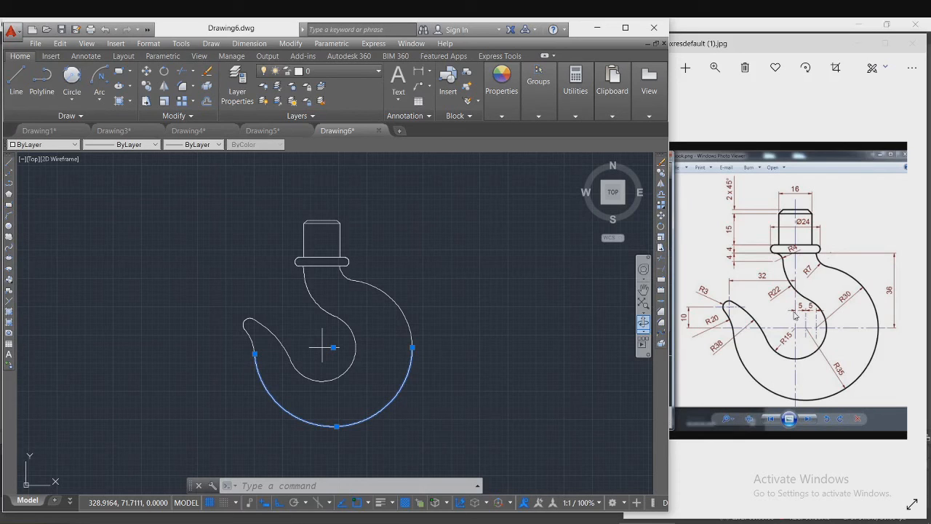
{"action": "key", "text": "Escape"}
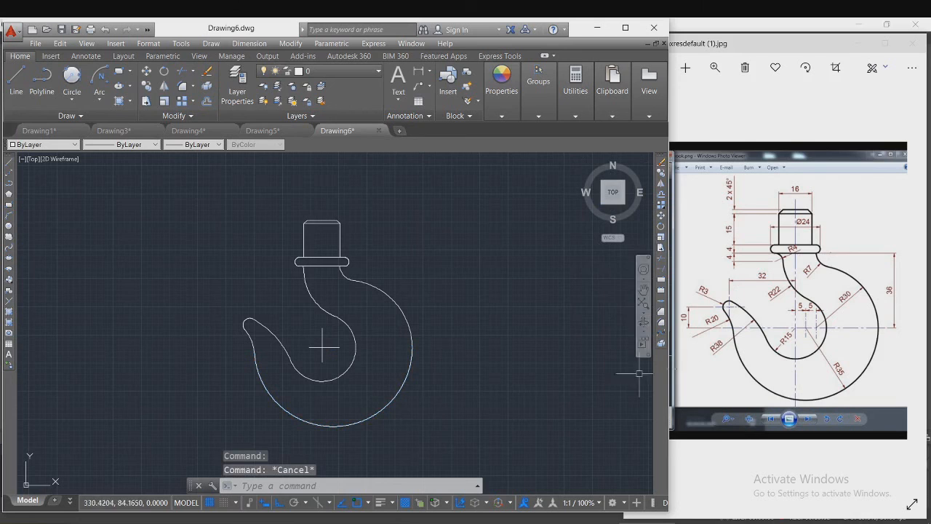
{"action": "left_click", "coordinate": [321, 348]}
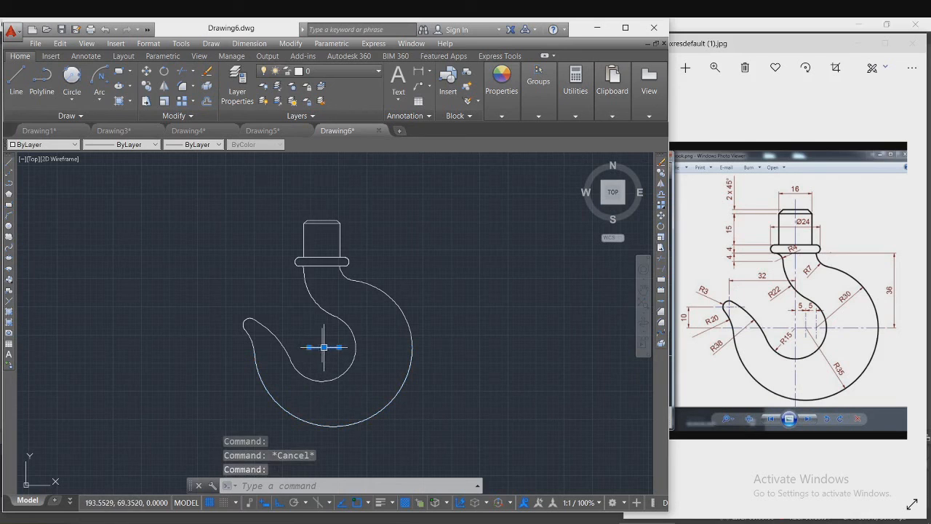
{"action": "key", "text": "Delete"}
{"action": "left_click", "coordinate": [322, 350]}
{"action": "key", "text": "Delete"}
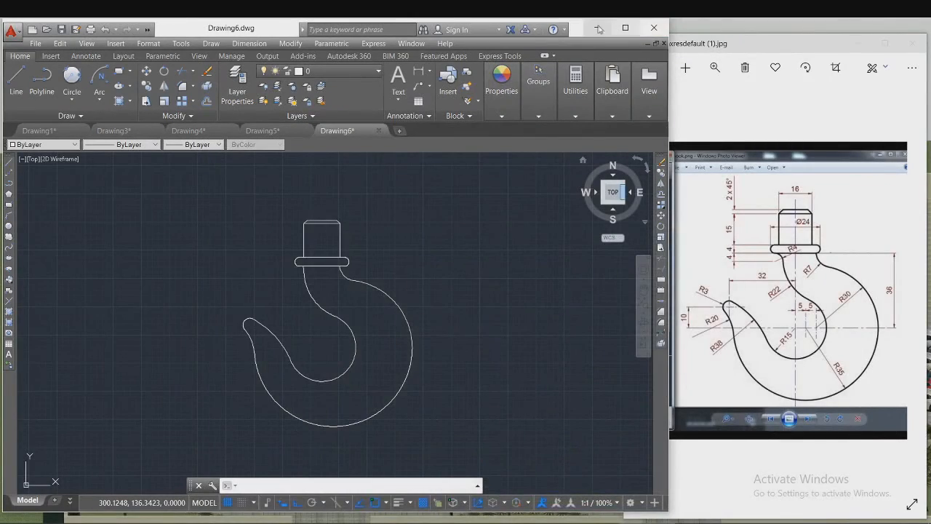
- Minimize the drawing window, close the hook reference image in Photos, and open the make-civil image from the desktop
{"action": "left_click", "coordinate": [598, 30]}
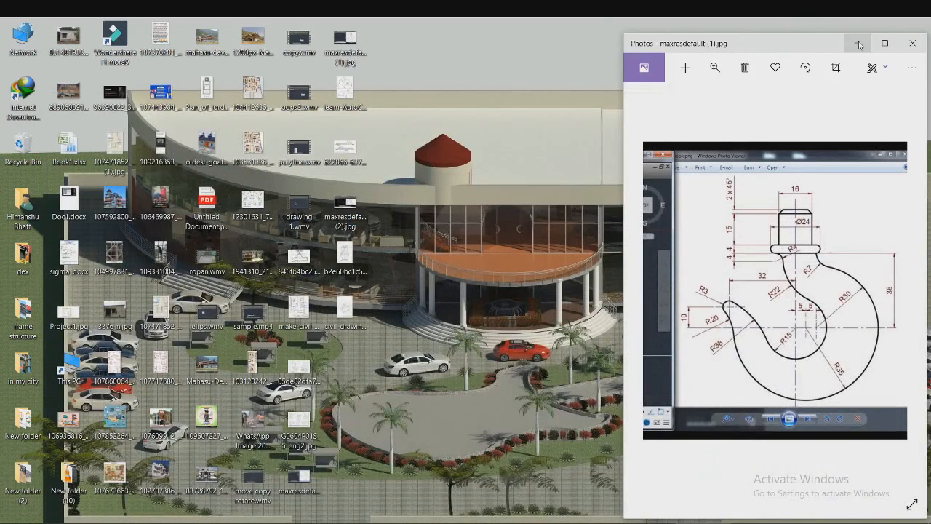
{"action": "left_click", "coordinate": [912, 43]}
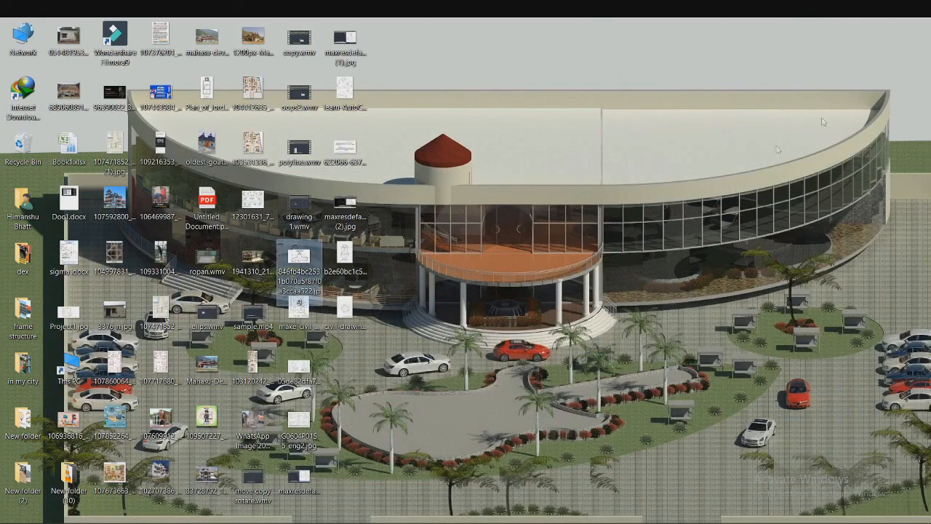
{"action": "left_click", "coordinate": [557, 283]}
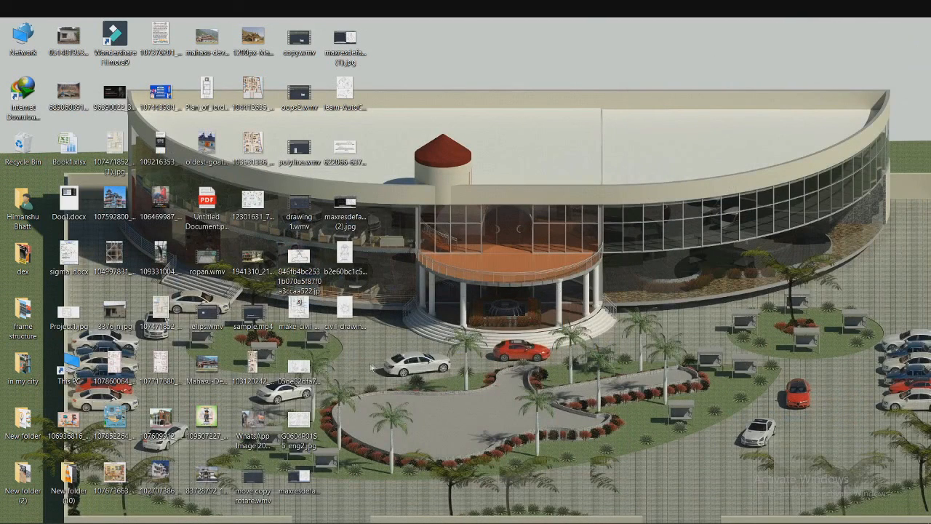
{"action": "double_click", "coordinate": [304, 322]}
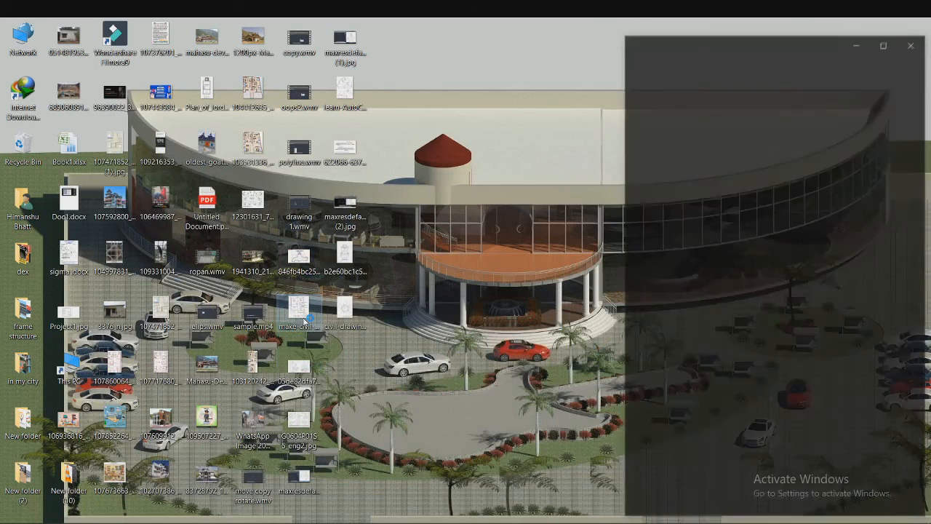